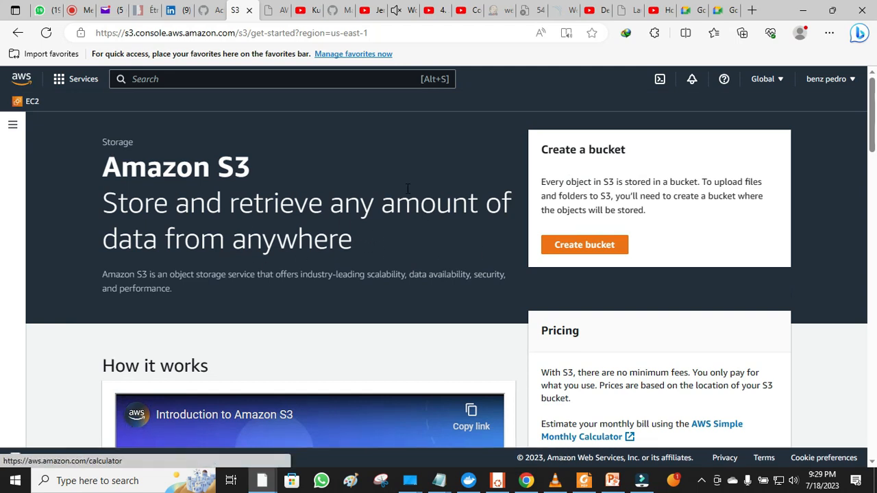
- Start a new bucket and name it vtiaa645
click(577, 247)
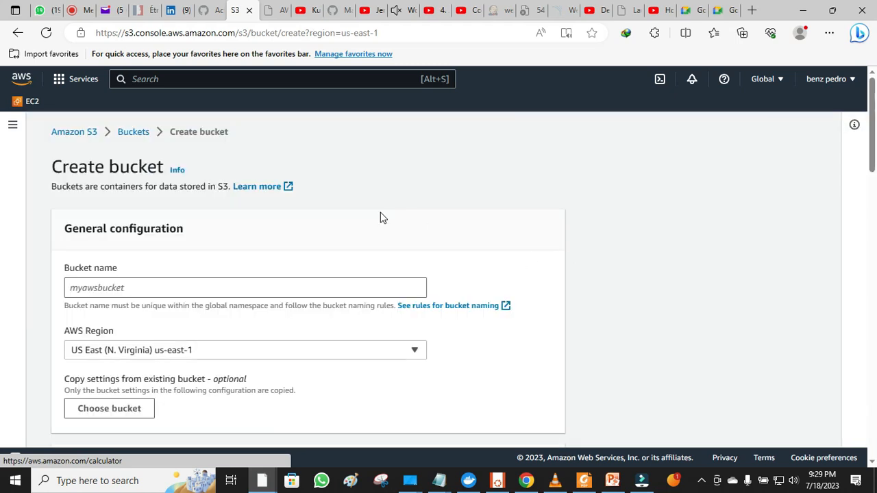
click(324, 281)
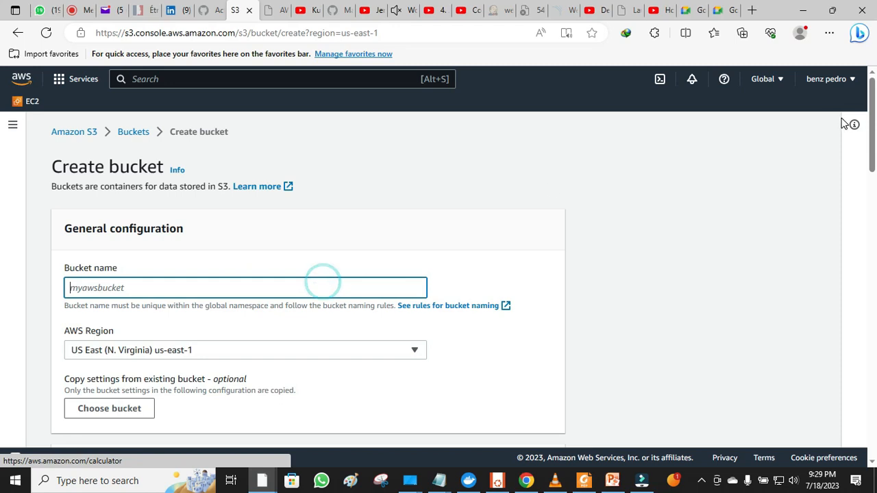
scroll(875, 137, down, 1)
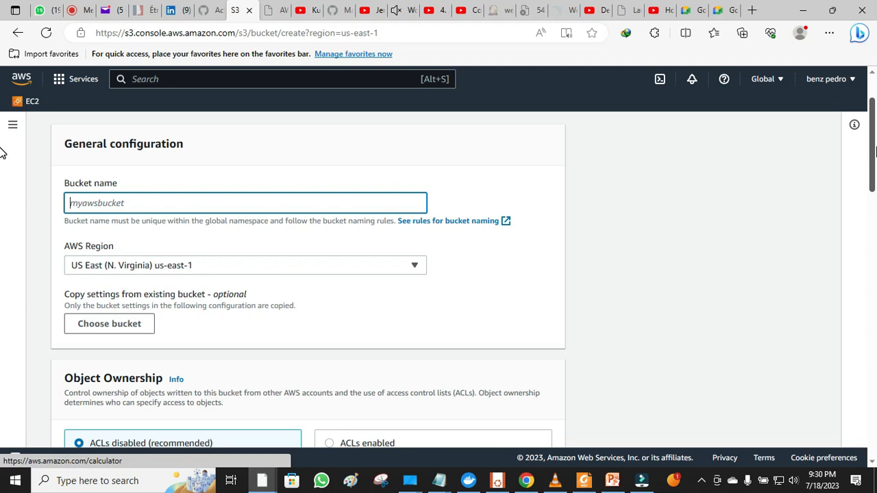
text(vtiaa645)
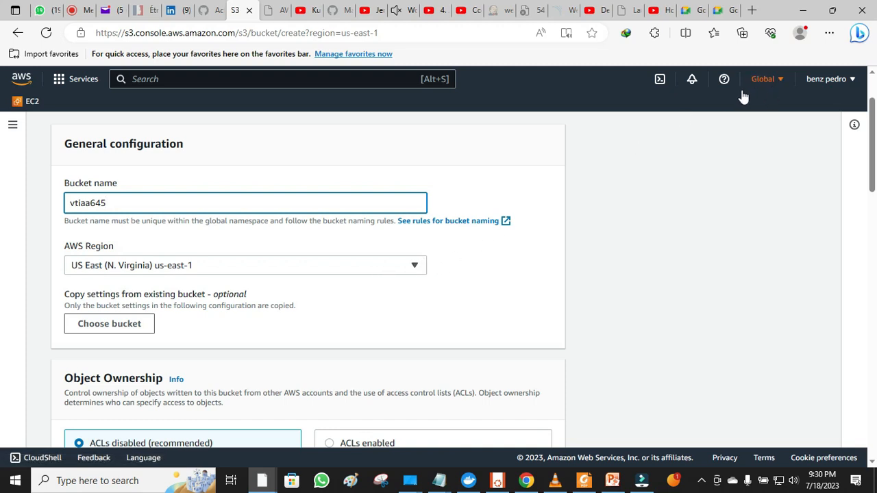
click(770, 100)
- Set Object Ownership to ACLs enabled with Bucket owner preferred
click(778, 125)
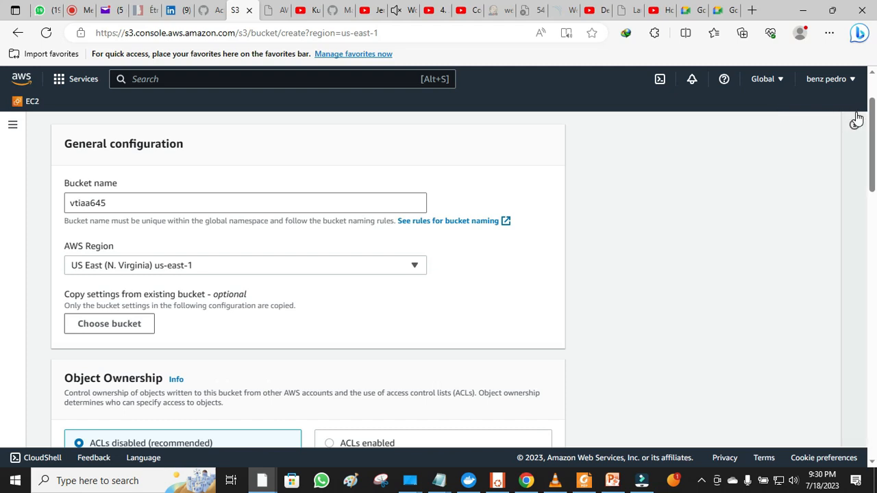
drag(875, 118, 875, 166)
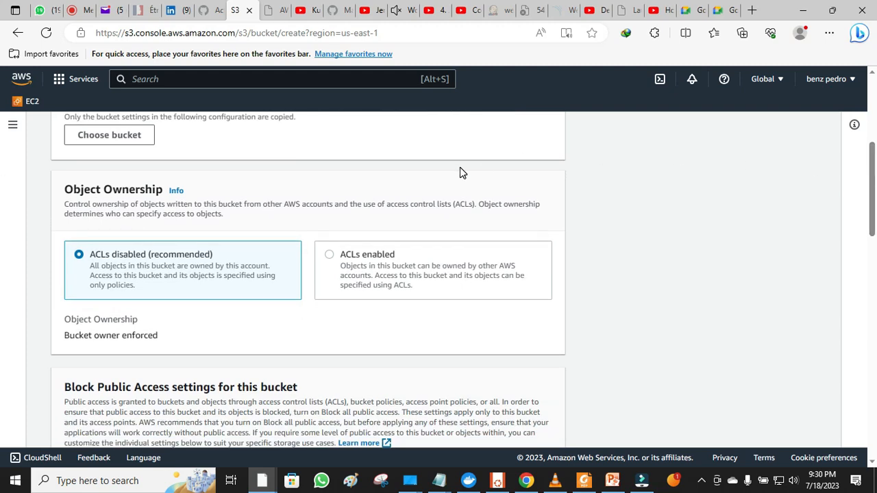
click(408, 255)
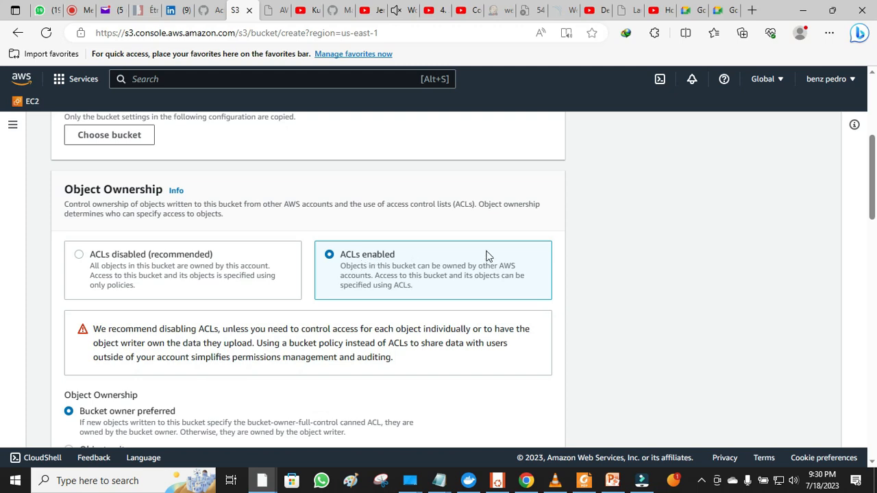
- Turn off Block all public access for the new bucket
drag(876, 162, 875, 274)
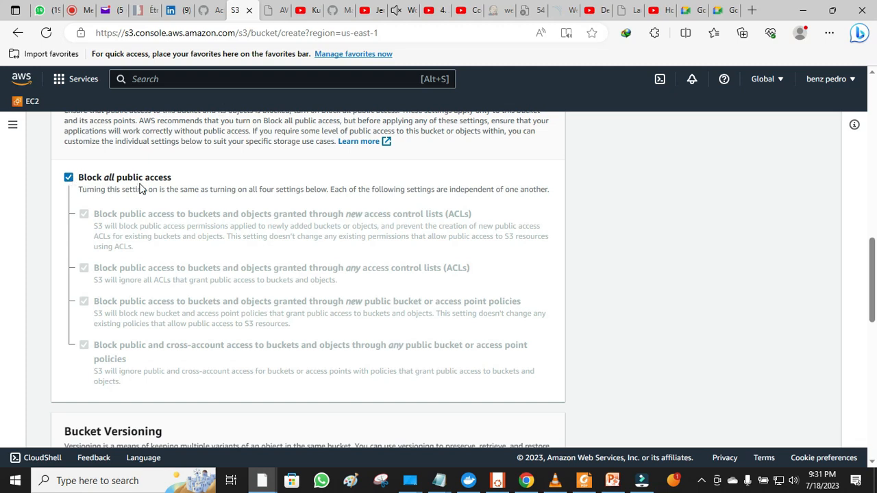
click(69, 178)
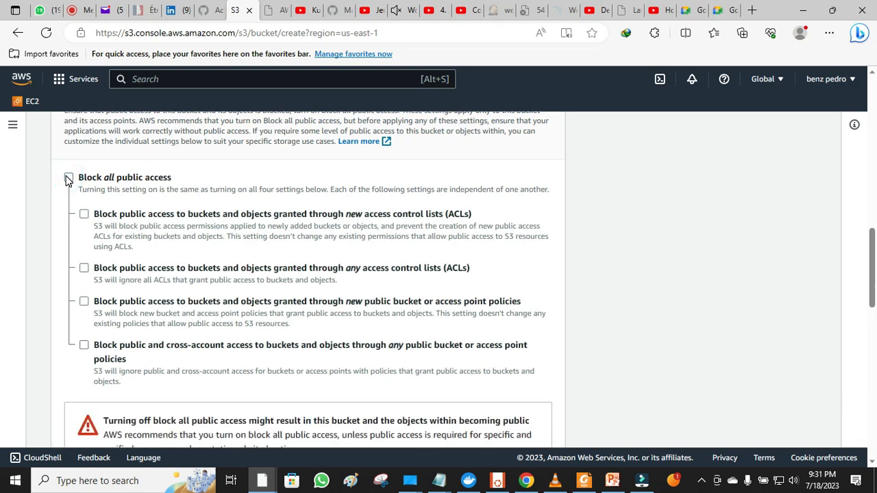
click(69, 179)
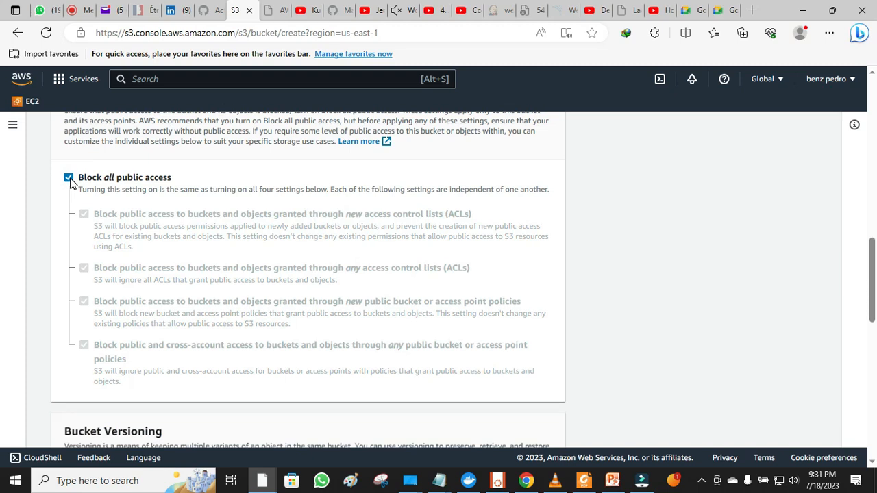
click(69, 179)
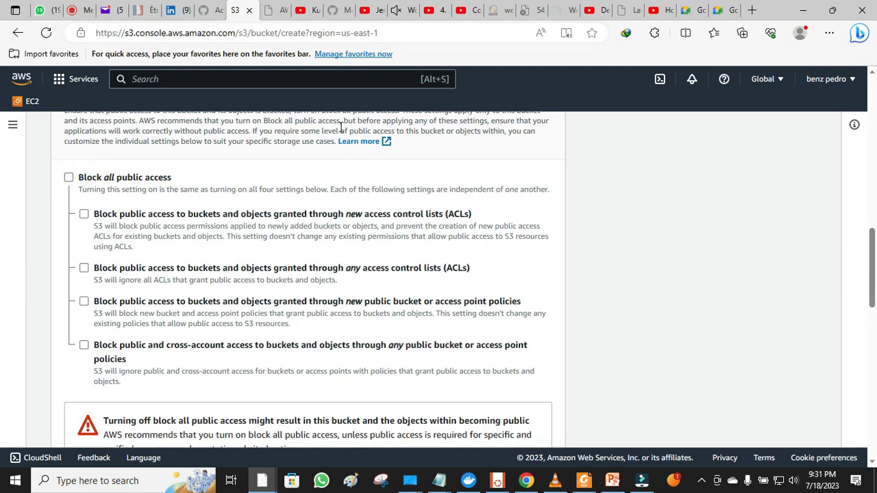
drag(875, 239, 875, 405)
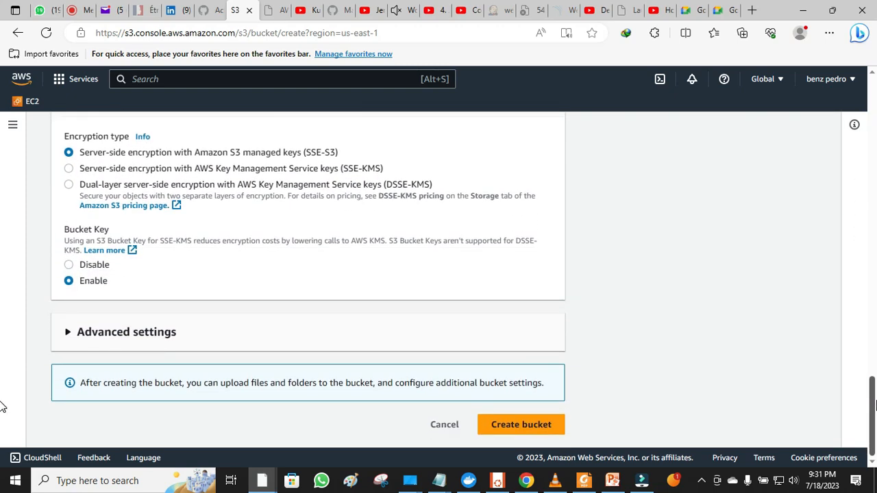
- Acknowledge the public-access warning, create vtiaa645, and dismiss the success banner
click(541, 432)
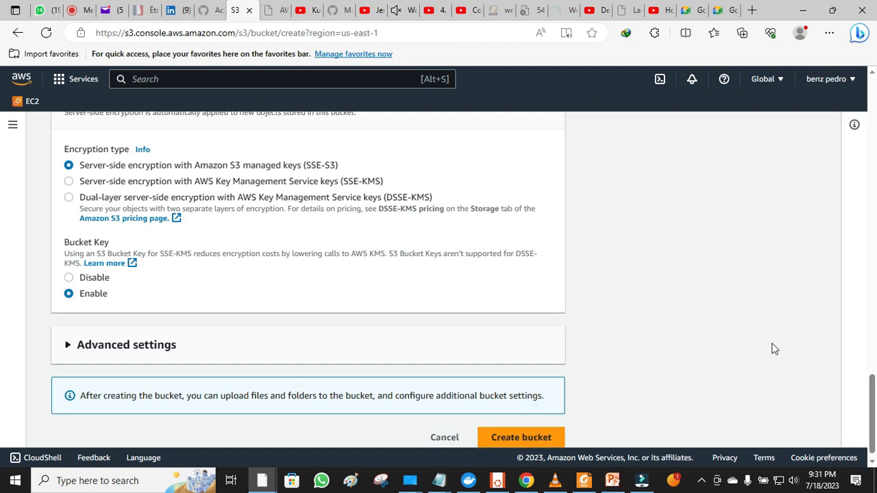
drag(872, 399, 861, 285)
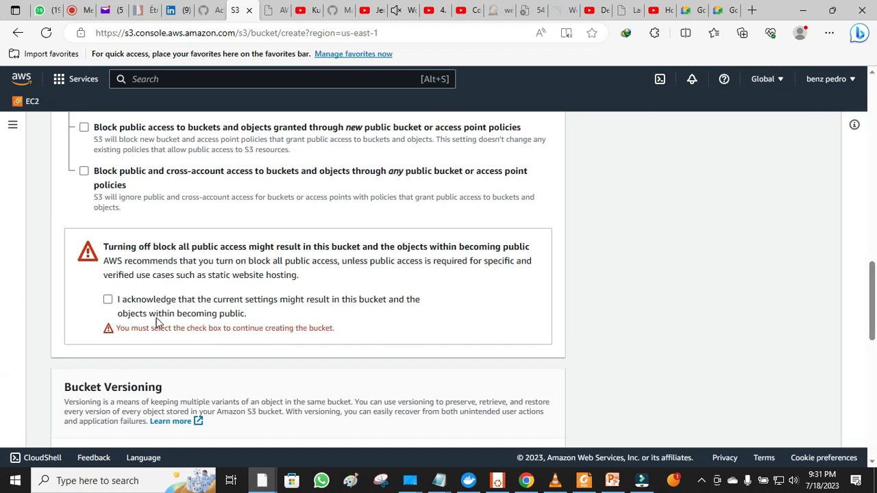
click(108, 300)
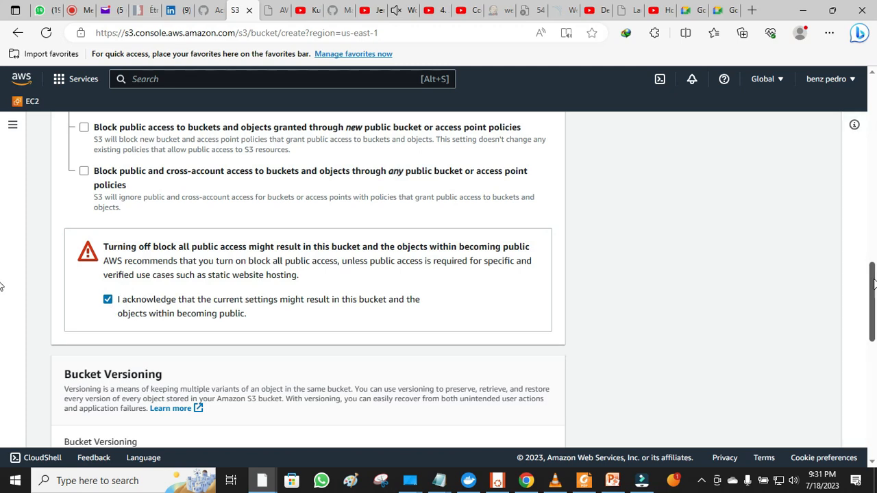
drag(875, 287, 876, 414)
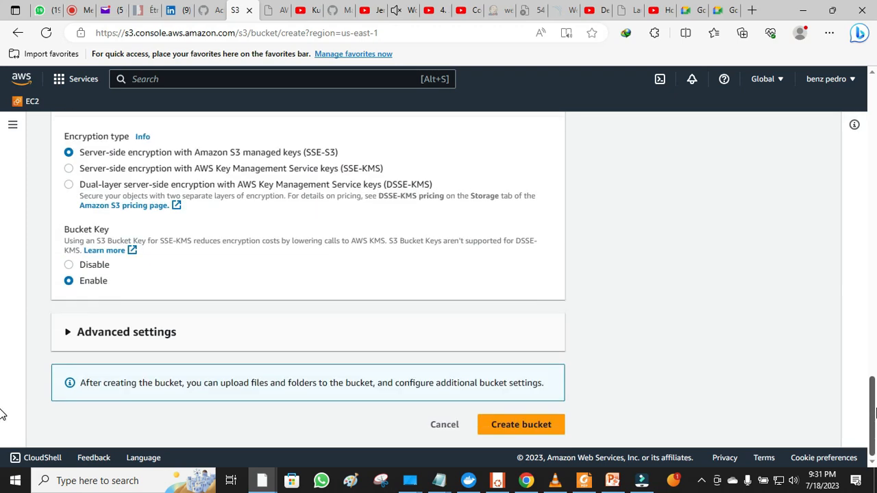
click(535, 426)
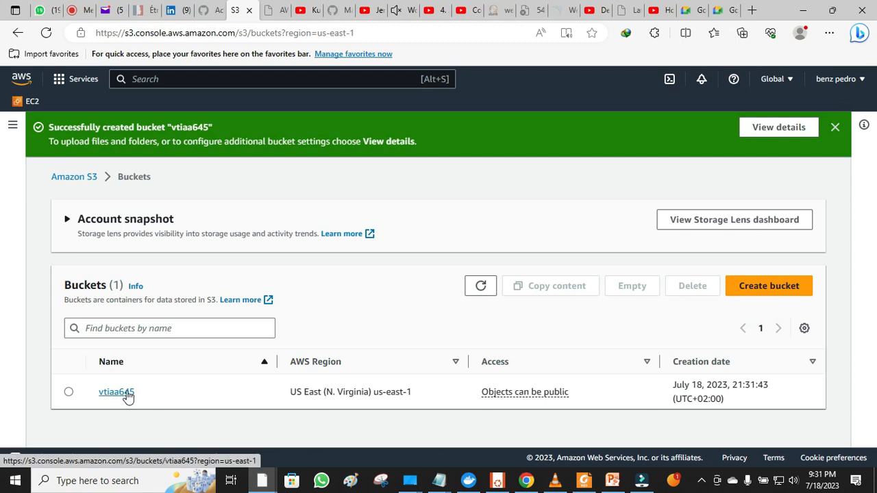
click(835, 127)
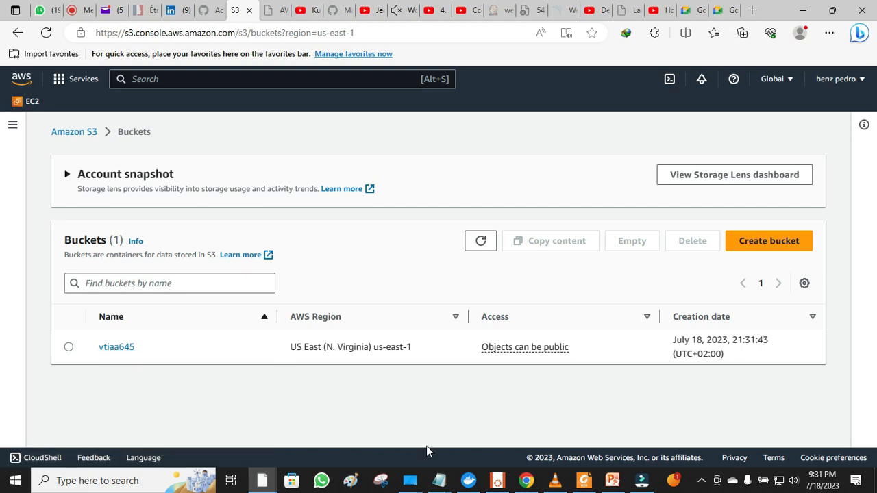
click(352, 481)
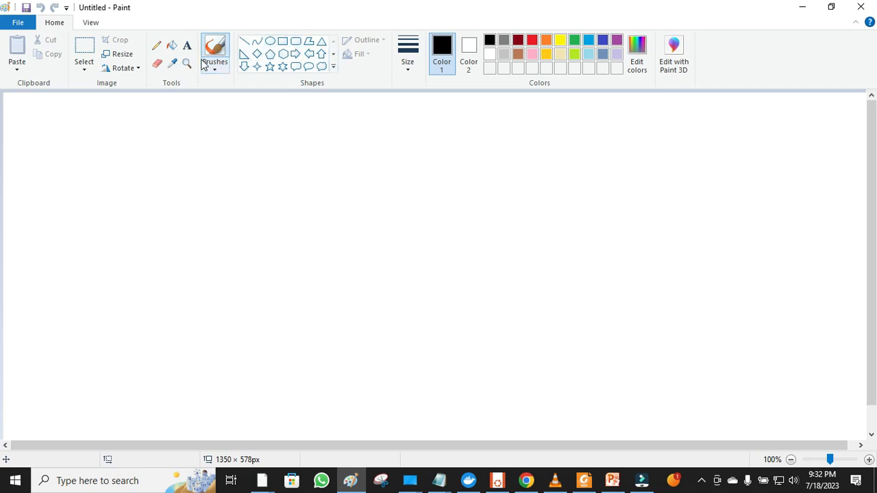
- Pencil-sketch a bowl curve, an arch, a long line ending in a box, and a small loop
click(158, 46)
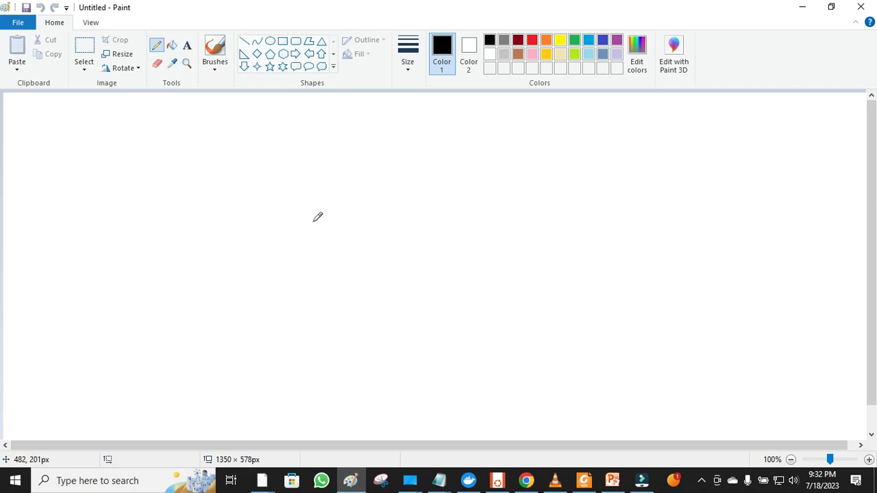
mouse_move(312, 222)
mouse_down()
mouse_move(329, 309)
mouse_move(377, 333)
mouse_move(481, 337)
mouse_move(501, 333)
mouse_move(514, 308)
mouse_move(504, 192)
mouse_up()
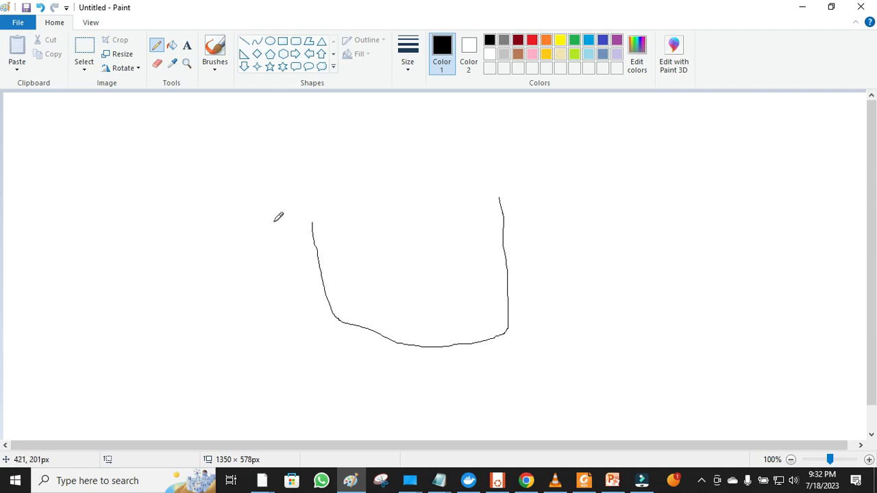
mouse_move(219, 214)
mouse_down()
mouse_move(331, 185)
mouse_move(399, 248)
mouse_up()
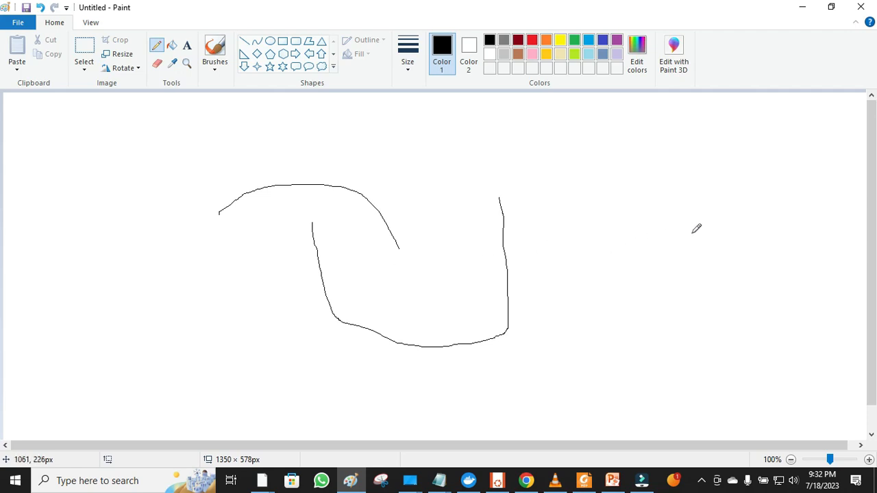
mouse_move(779, 187)
mouse_down()
mouse_move(801, 231)
mouse_move(841, 215)
mouse_move(798, 183)
mouse_move(787, 188)
mouse_move(788, 203)
mouse_move(509, 250)
mouse_move(520, 259)
mouse_up()
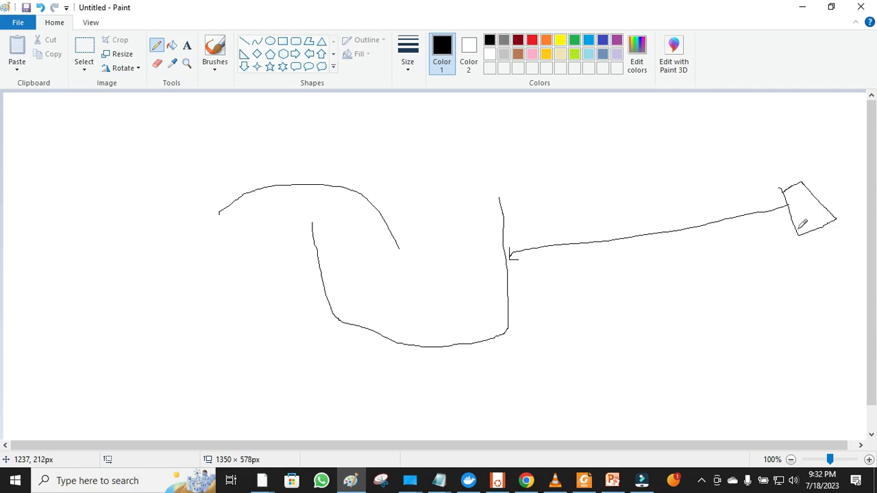
drag(798, 225, 830, 210)
mouse_move(398, 284)
mouse_down()
mouse_move(399, 296)
mouse_move(432, 290)
mouse_move(415, 279)
mouse_move(401, 289)
mouse_up()
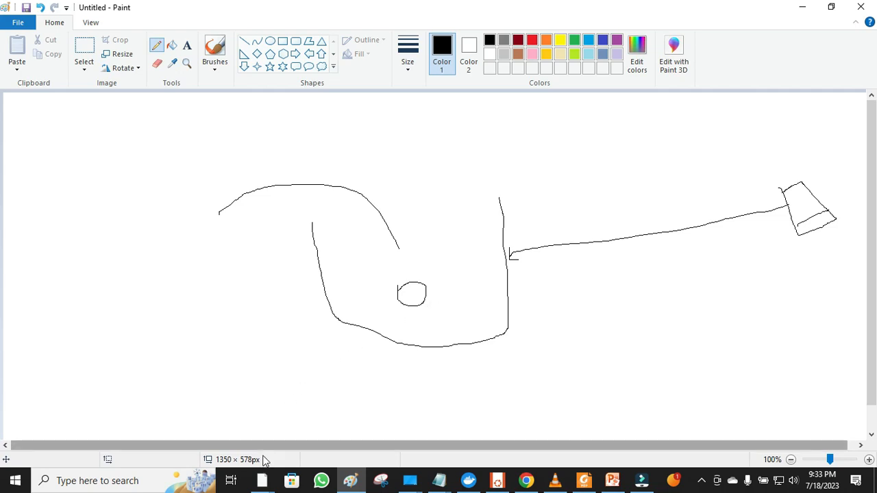
click(262, 483)
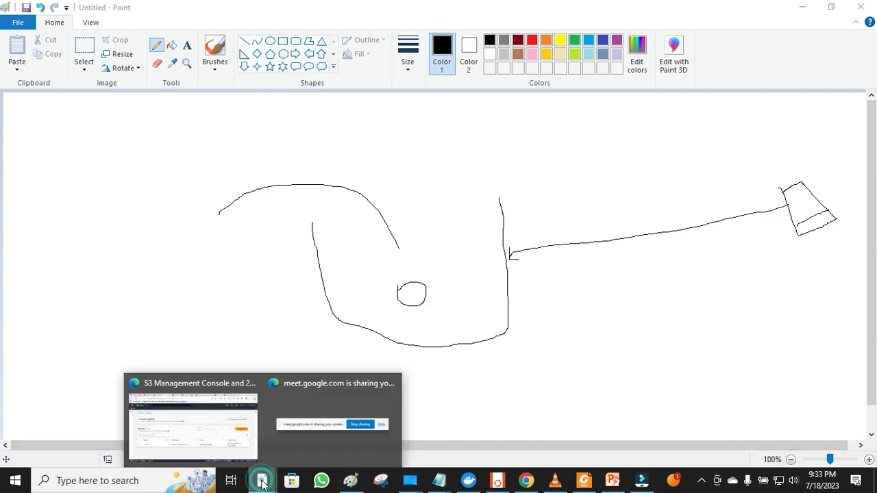
- Open bucket vtiaa645 from the bucket list and go to its Upload page
click(190, 446)
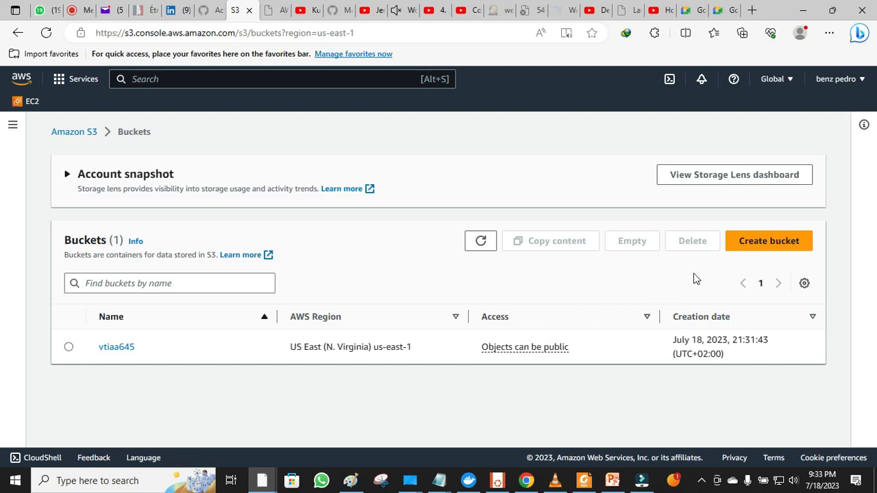
click(110, 347)
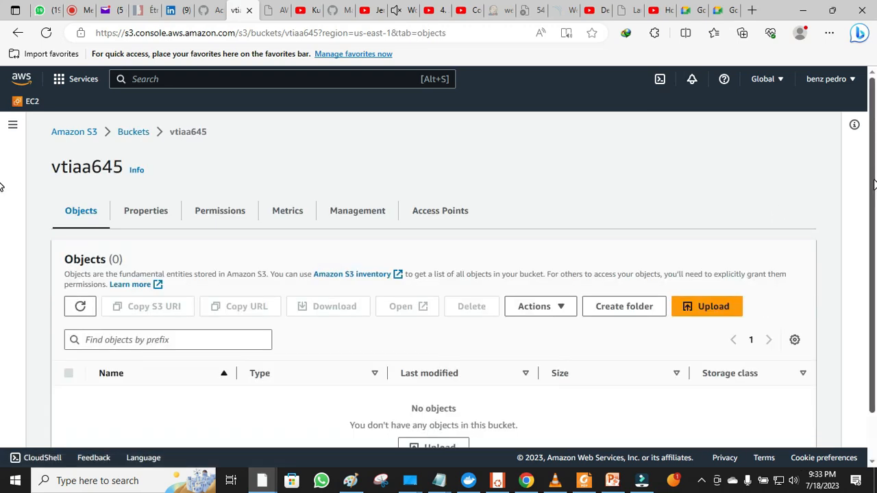
scroll(2, 185, down, 1)
scroll(2, 227, down, 1)
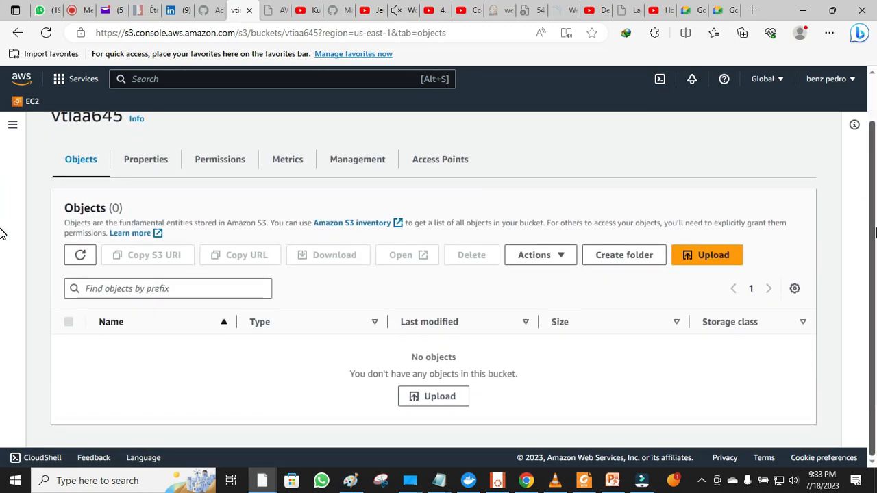
click(708, 256)
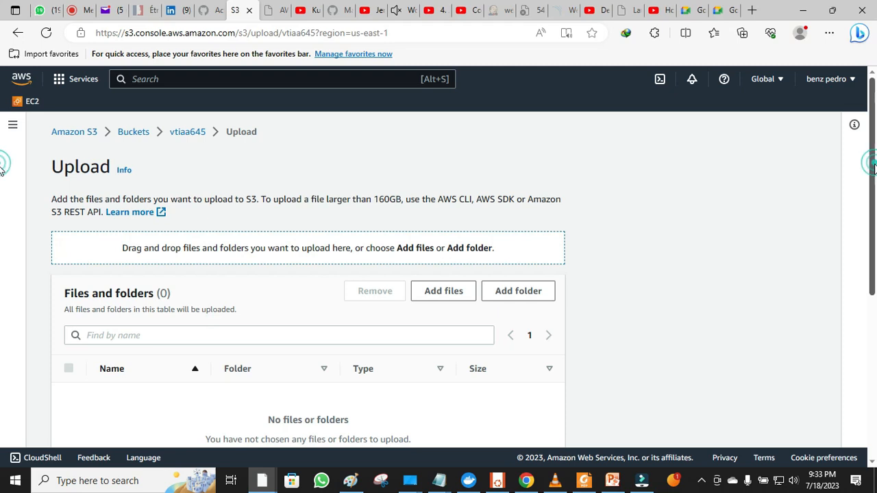
scroll(2, 171, down, 1)
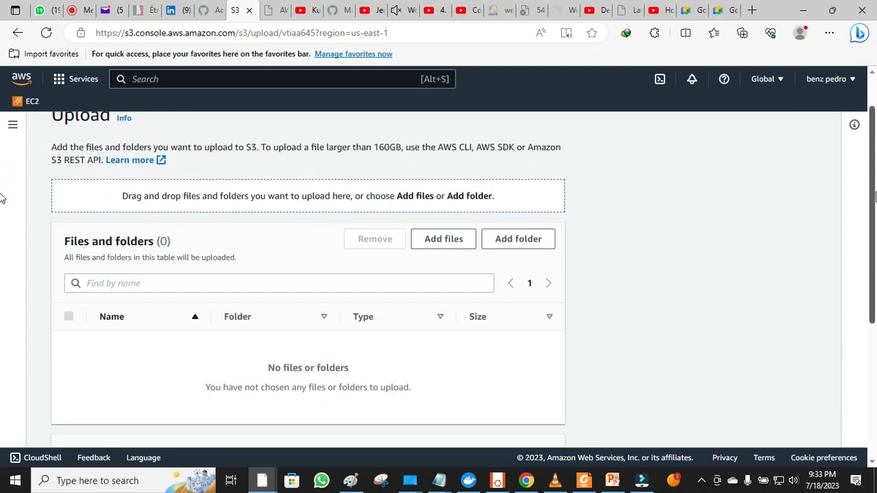
- Add the long-numbered 84.0 KB JPEG photo from the Desktop to the upload list
click(434, 239)
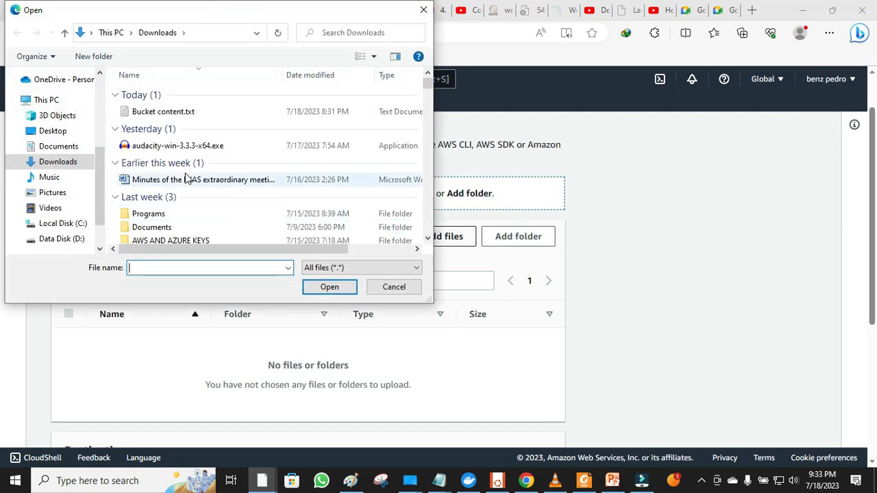
click(55, 131)
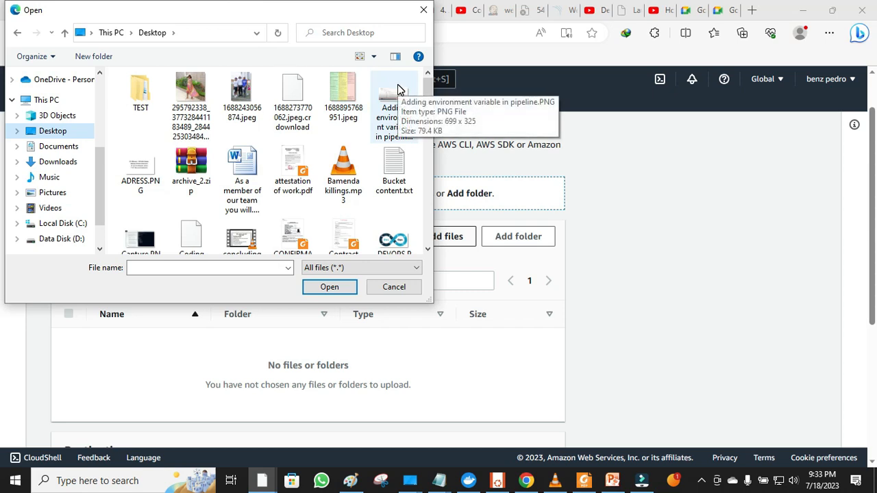
mouse_move(428, 93)
mouse_down()
mouse_move(419, 218)
mouse_move(413, 92)
mouse_up()
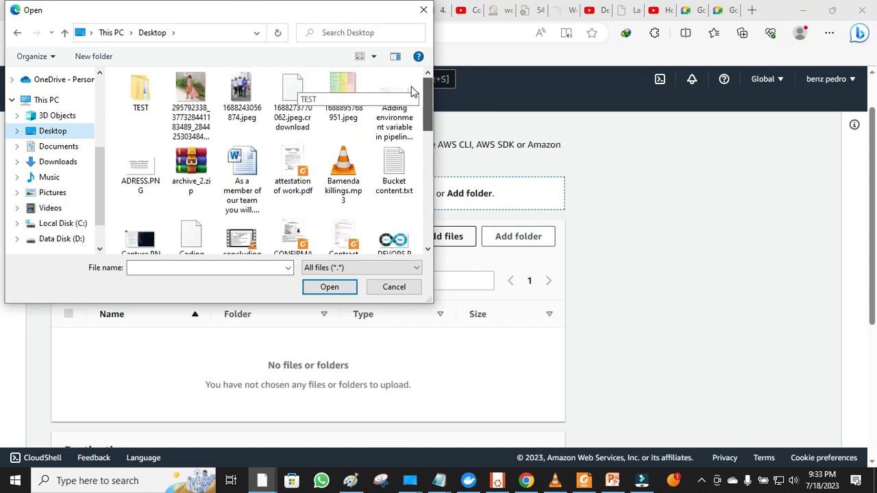
click(192, 82)
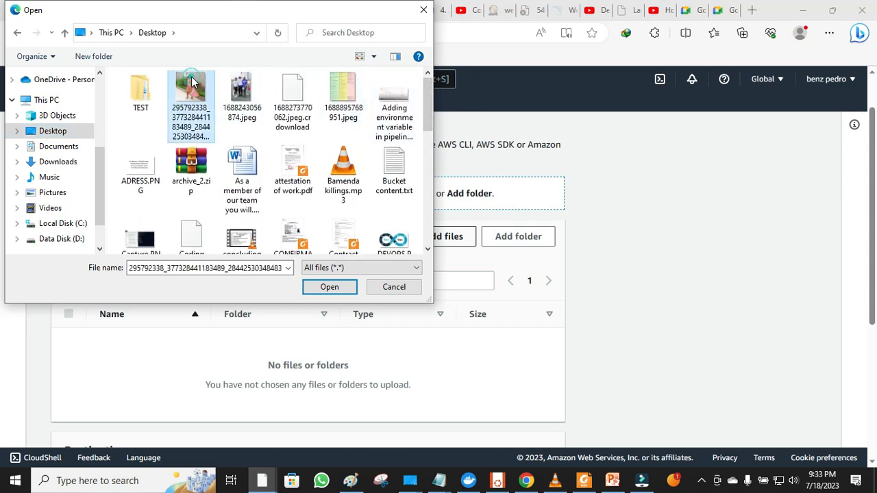
click(331, 288)
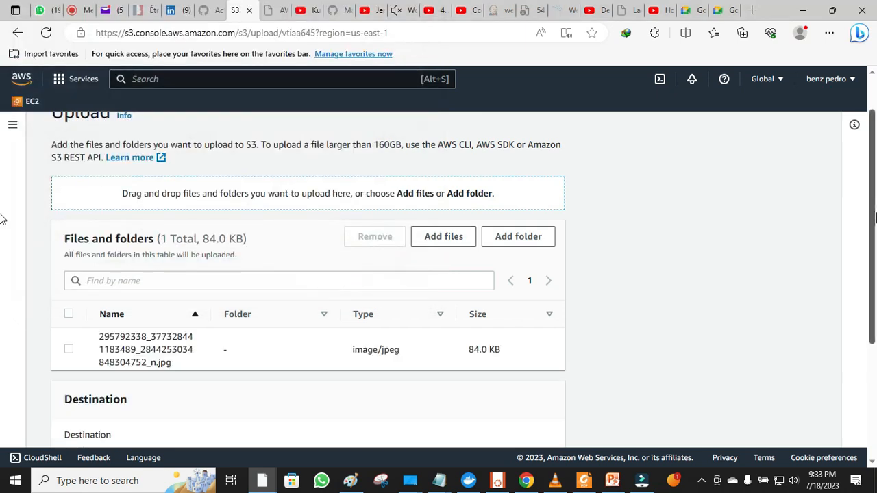
- Upload the queued JPEG and close the status page to return to the bucket
scroll(2, 269, down, 2)
scroll(2, 274, down, 1)
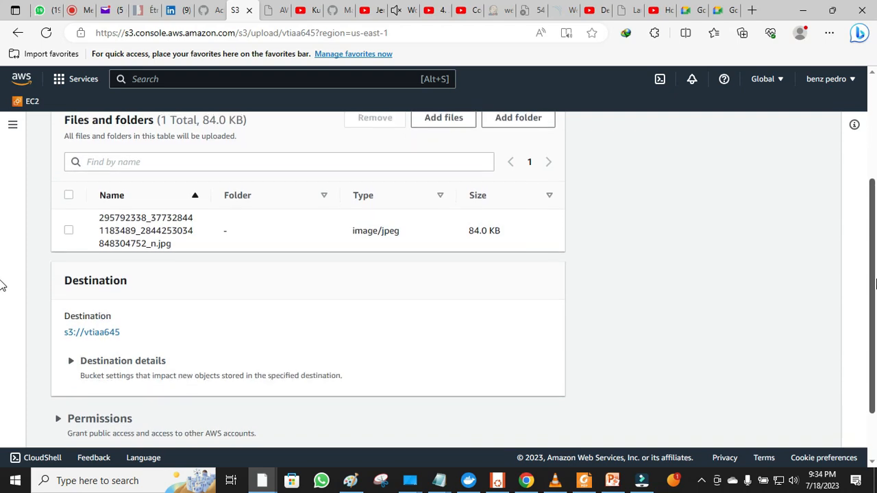
scroll(2, 287, down, 1)
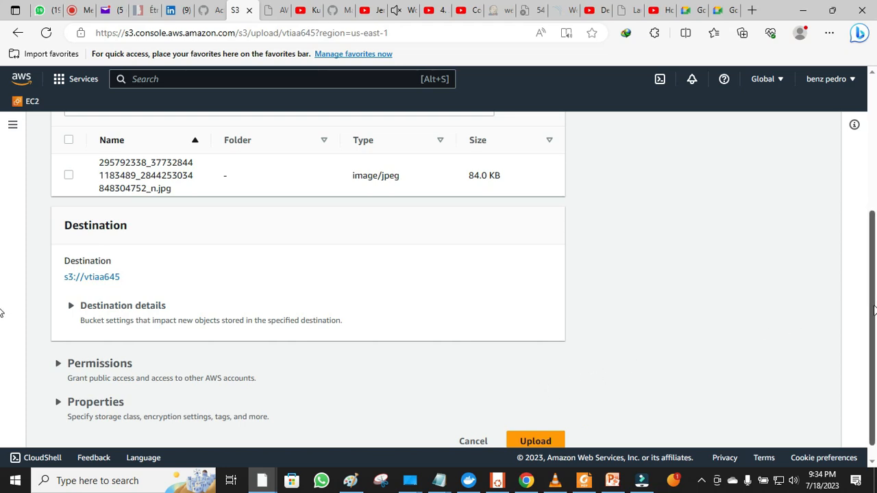
scroll(2, 312, down, 1)
click(546, 423)
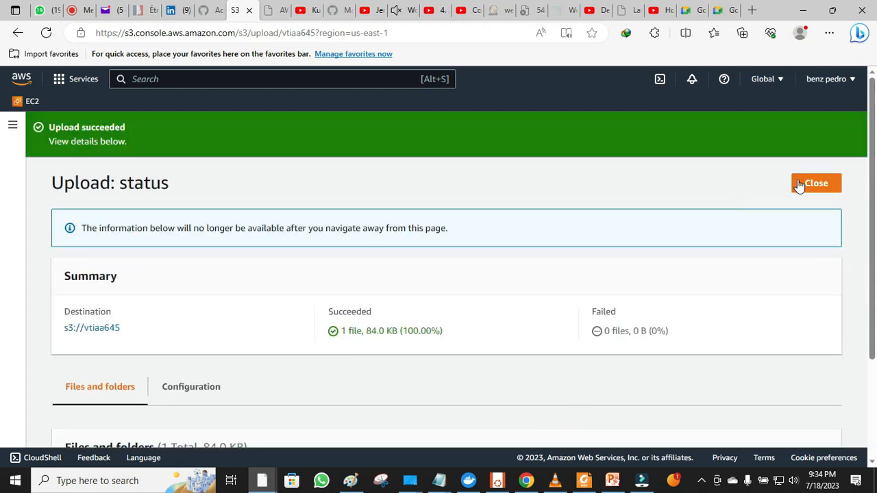
click(798, 185)
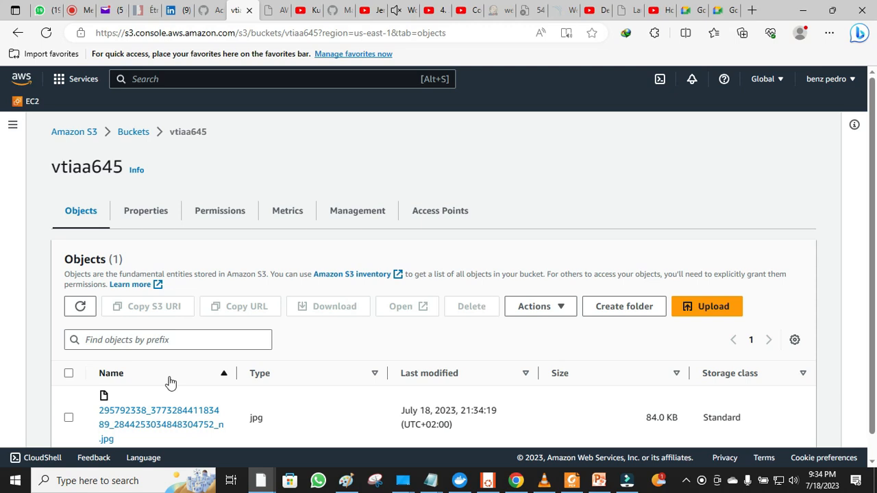
- From the jpg object's details page, copy the Object URL to the clipboard
click(147, 412)
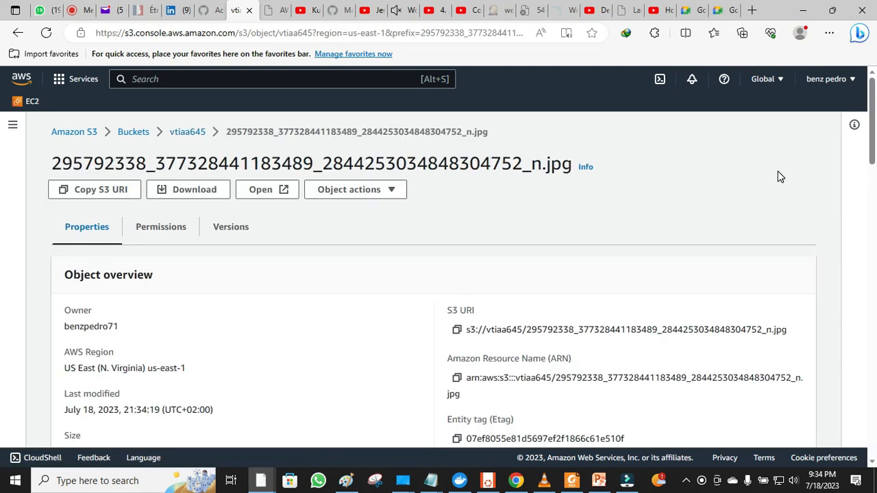
scroll(439, 274, down, 3)
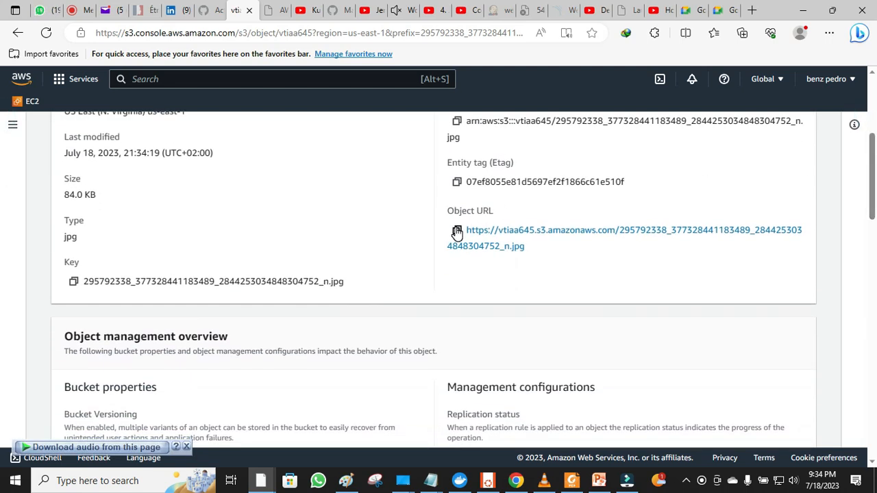
drag(873, 203, 872, 106)
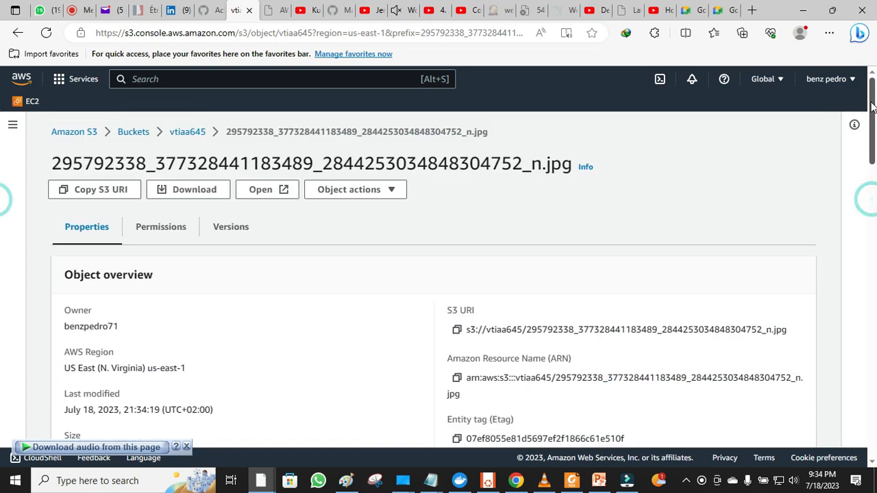
scroll(873, 206, down, 3)
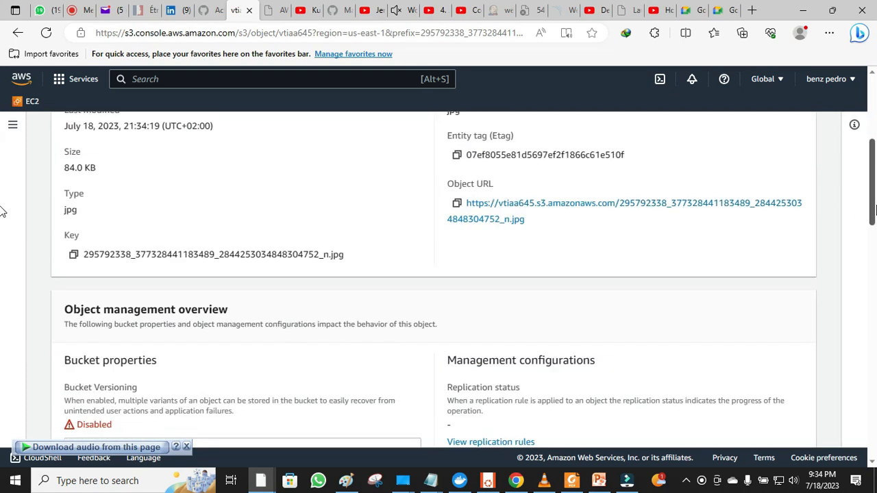
drag(874, 209, 874, 203)
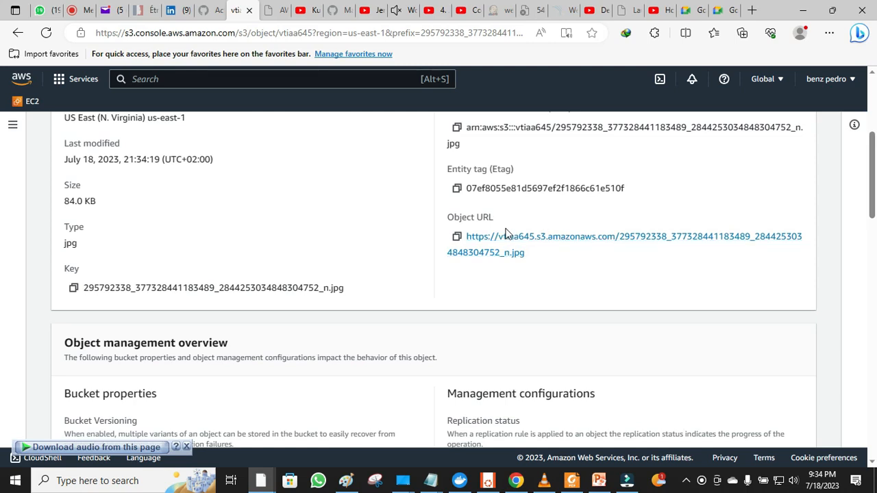
click(455, 237)
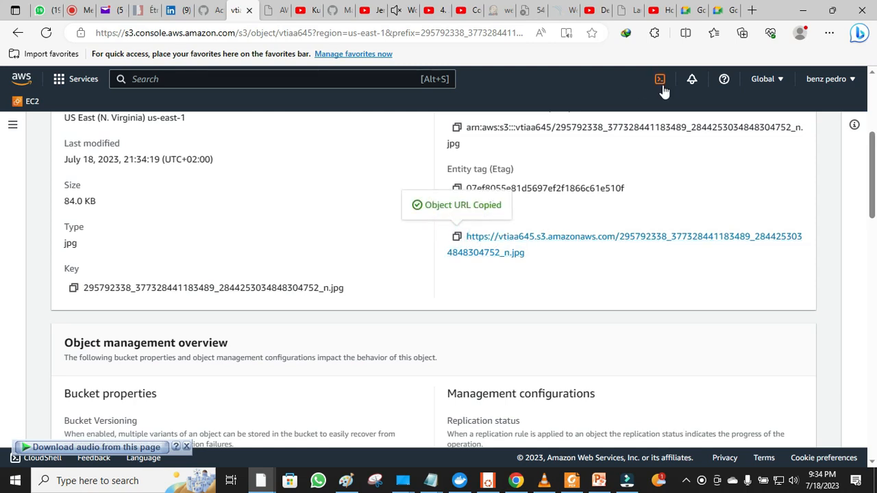
click(751, 10)
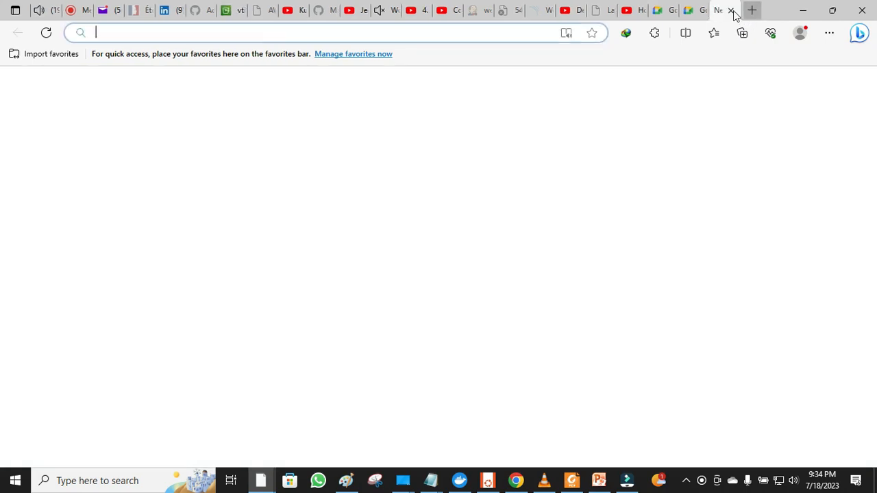
- Paste the copied Object URL into the new tab's address bar and load it
right_click(496, 30)
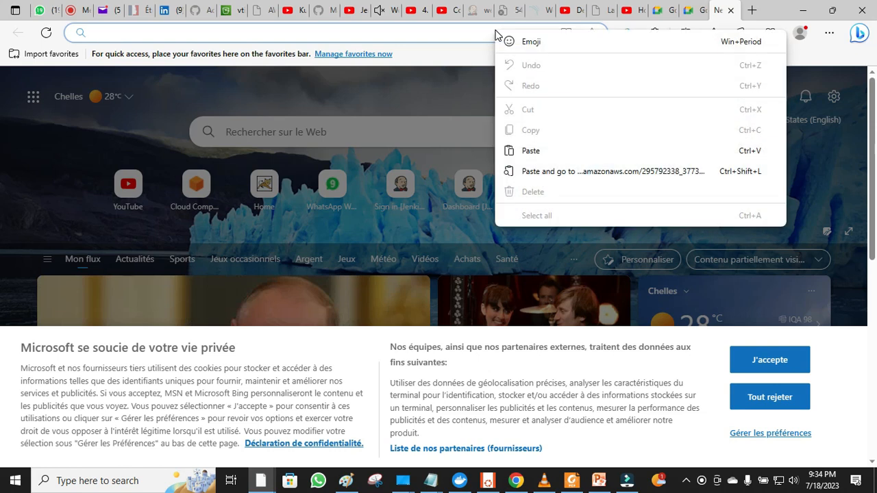
click(520, 152)
key(Return)
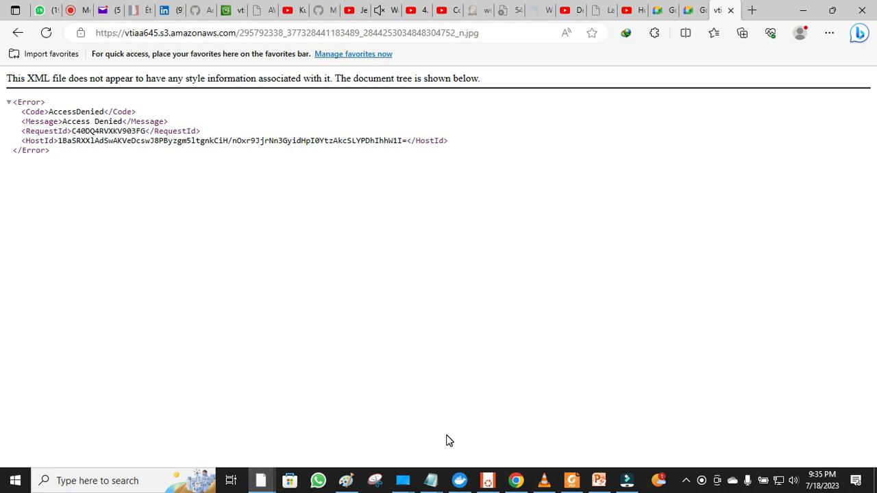
- Glance at the Paint drawing, then return to the S3 console tab
click(382, 481)
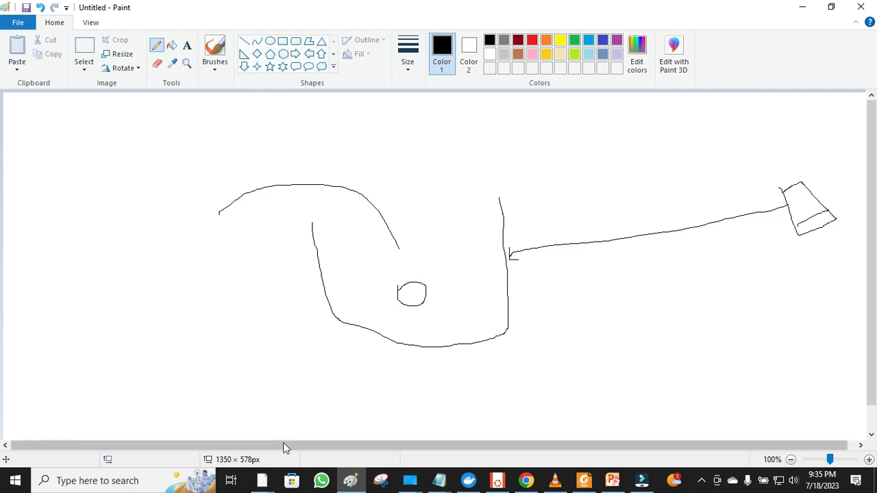
click(262, 482)
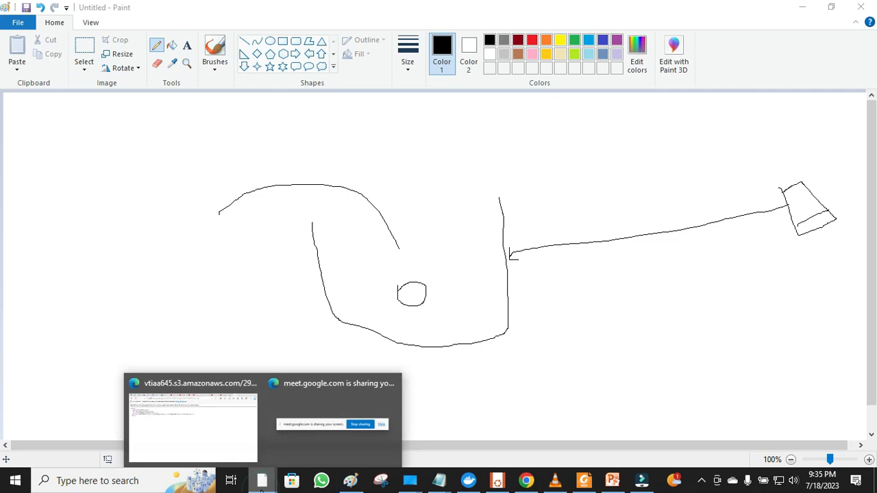
click(186, 450)
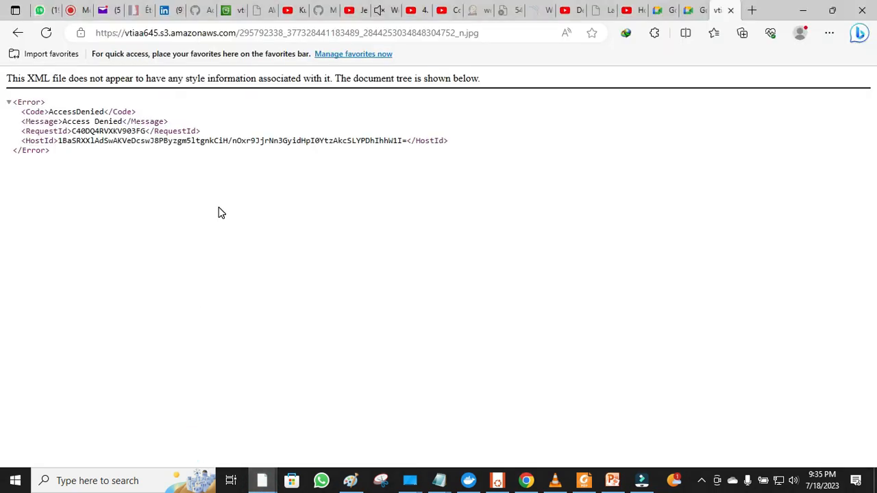
click(227, 13)
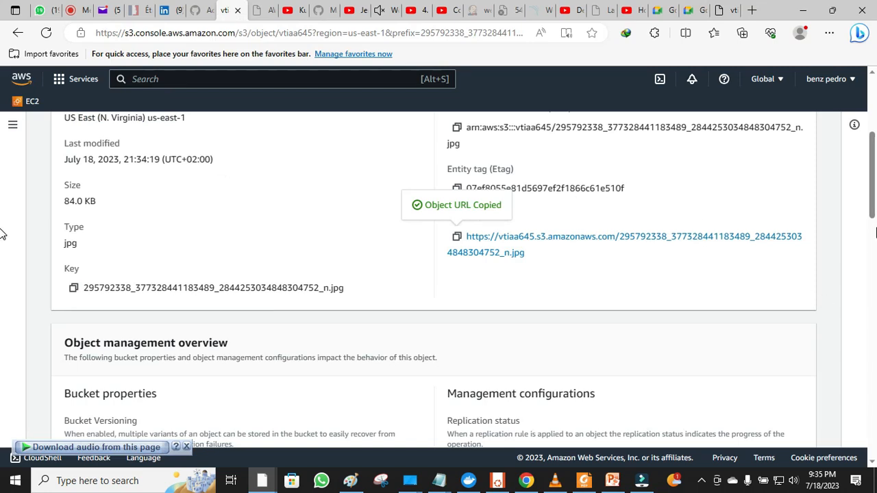
- Return to vtiaa645, reopen the JPG object, and show its Permissions tab ACL
scroll(872, 198, up, 1)
scroll(413, 205, down, 1)
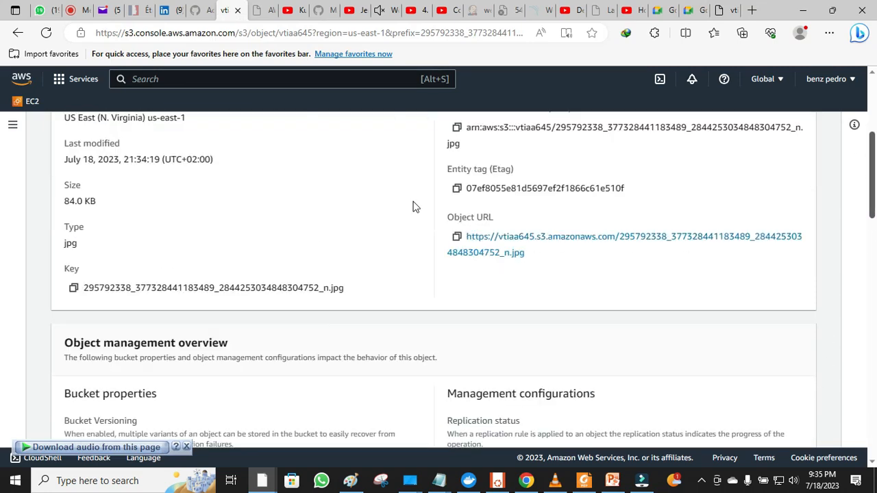
scroll(599, 153, down, 1)
scroll(599, 153, up, 3)
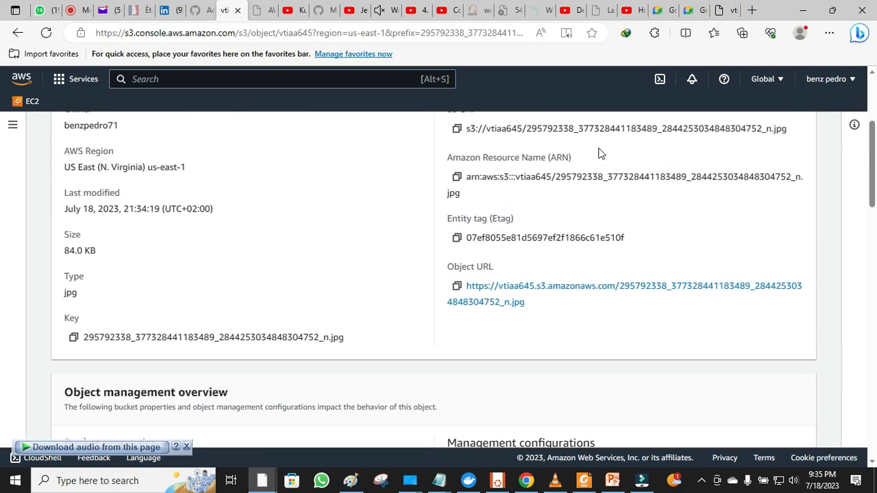
scroll(599, 153, up, 3)
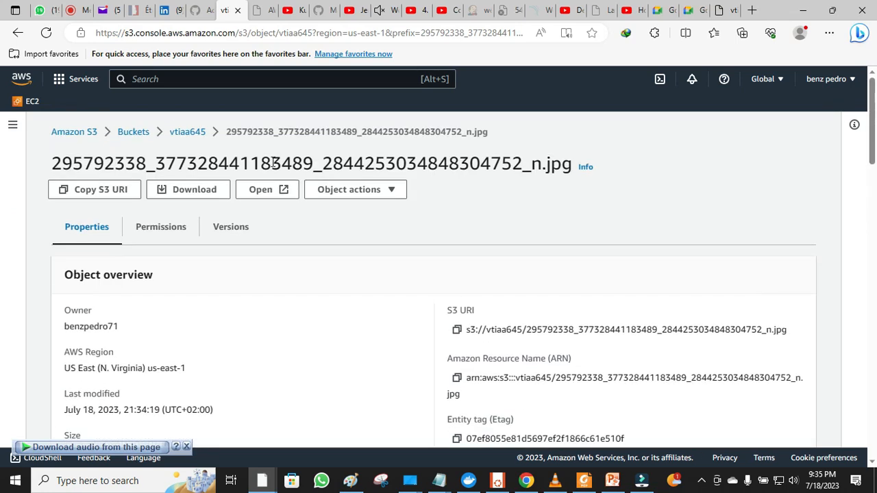
click(177, 134)
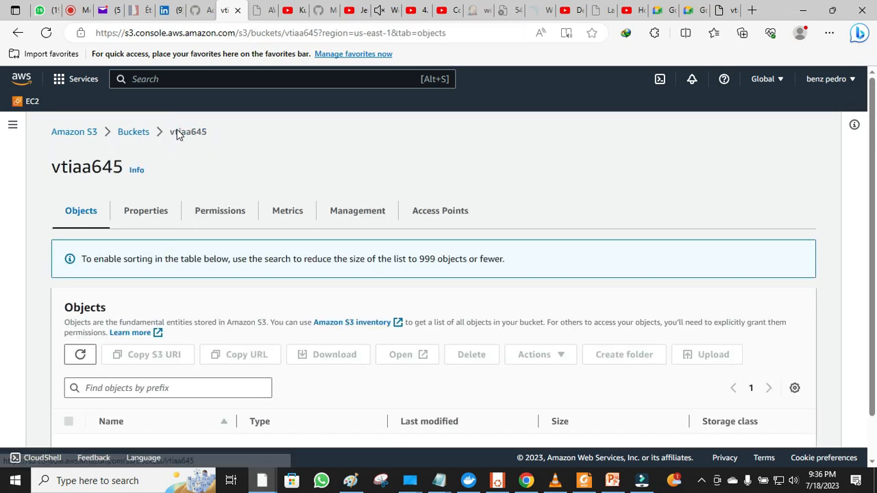
scroll(177, 133, down, 1)
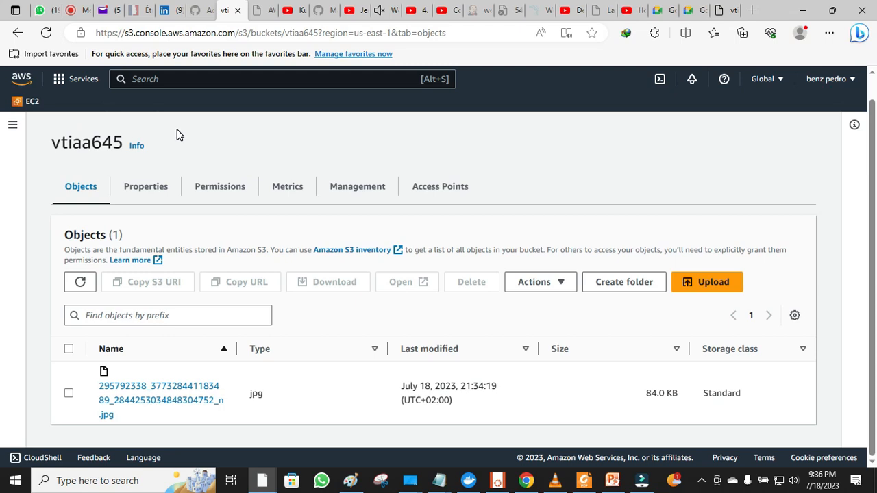
click(145, 393)
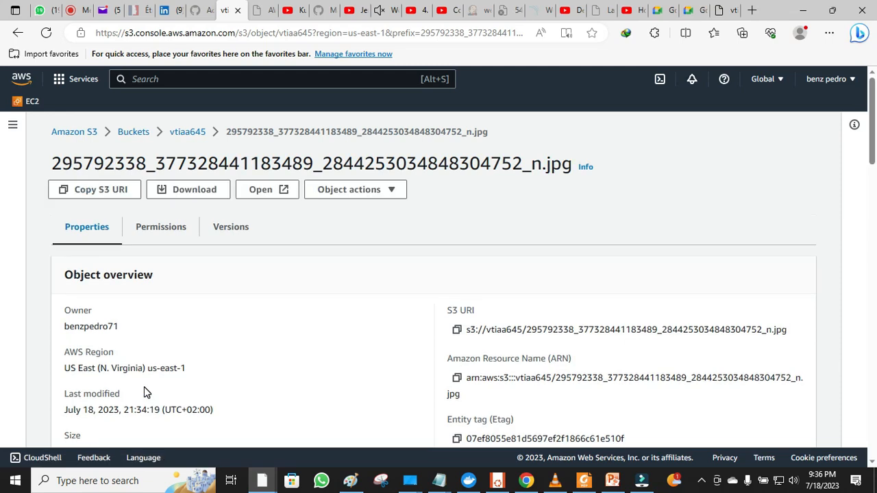
scroll(144, 392, down, 1)
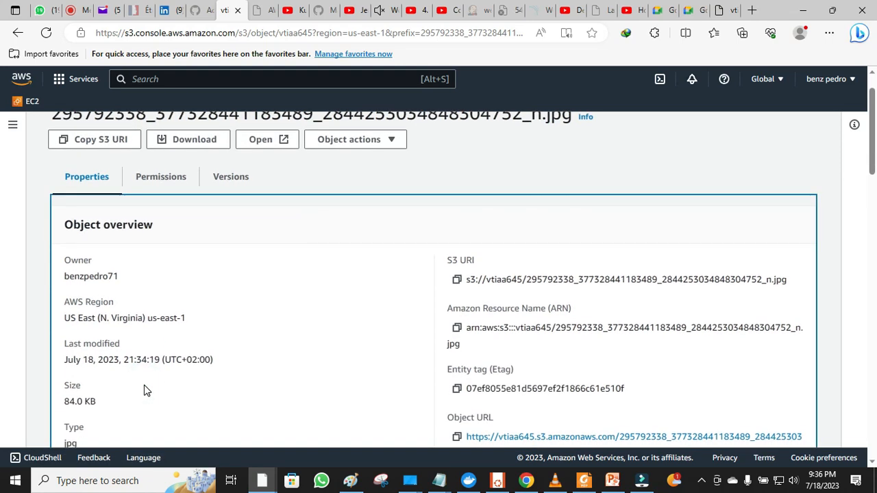
click(163, 177)
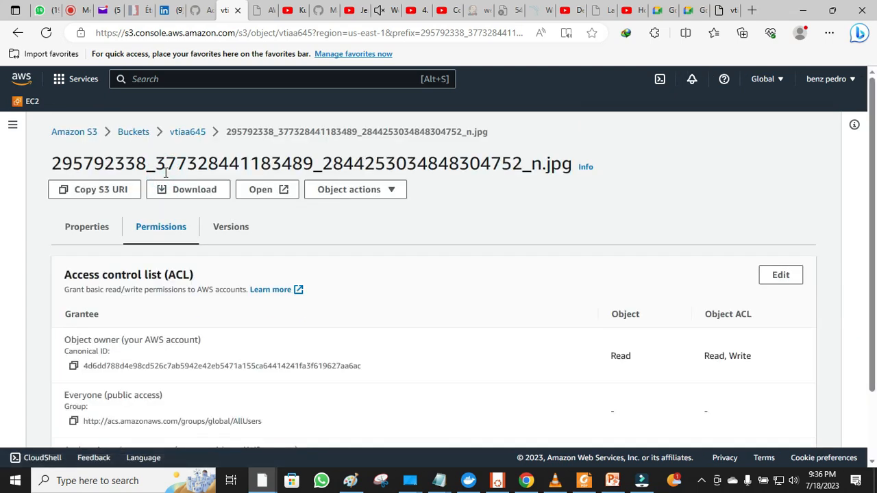
key(Down)
key(Down)
key(Down)
key(Down)
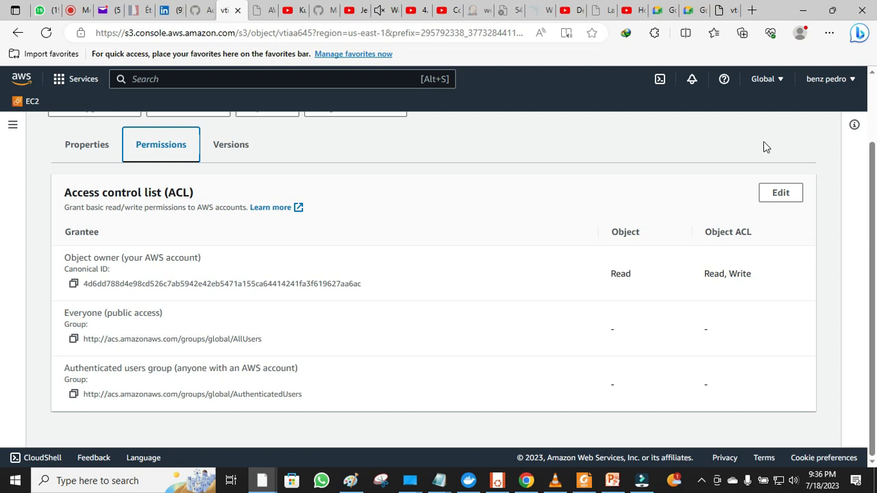
click(871, 165)
click(86, 149)
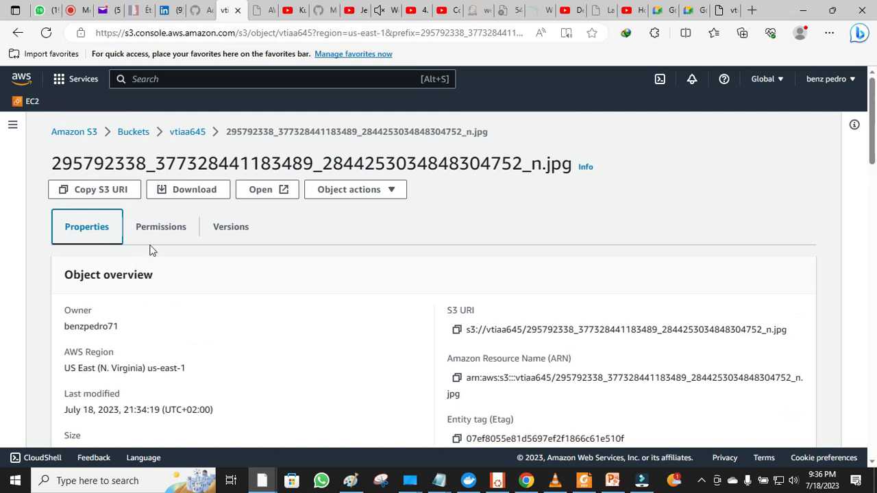
click(168, 227)
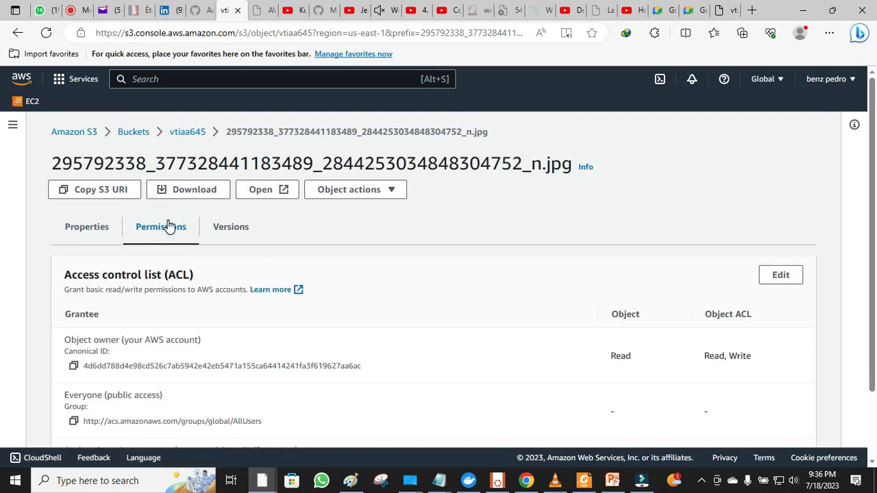
scroll(169, 227, down, 2)
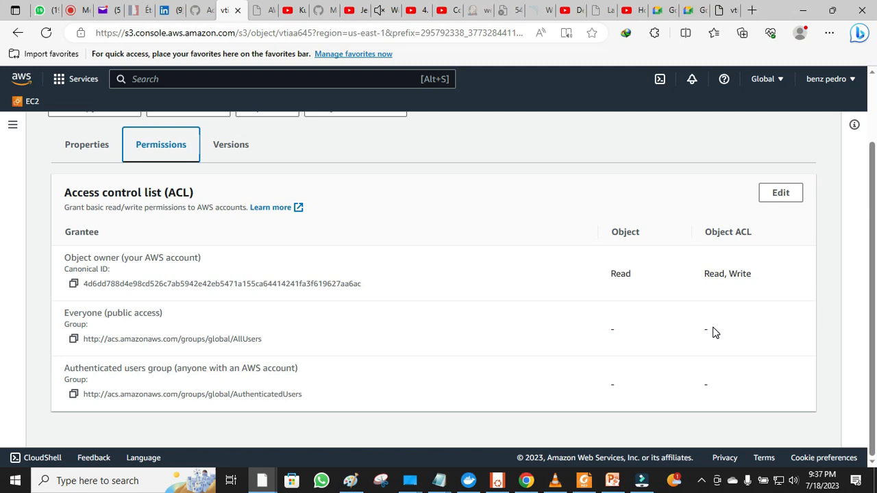
click(782, 194)
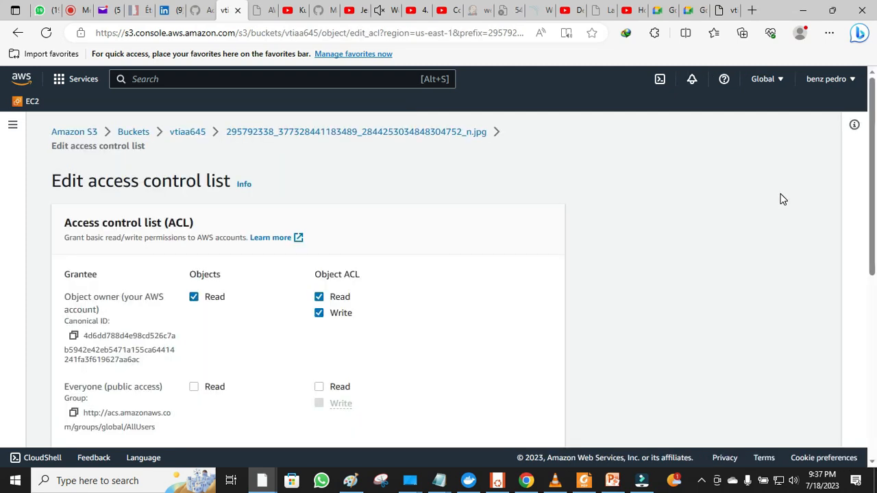
- Give Everyone (public access) Read on the jpg, acknowledge the warning, and save changes
drag(873, 151, 876, 179)
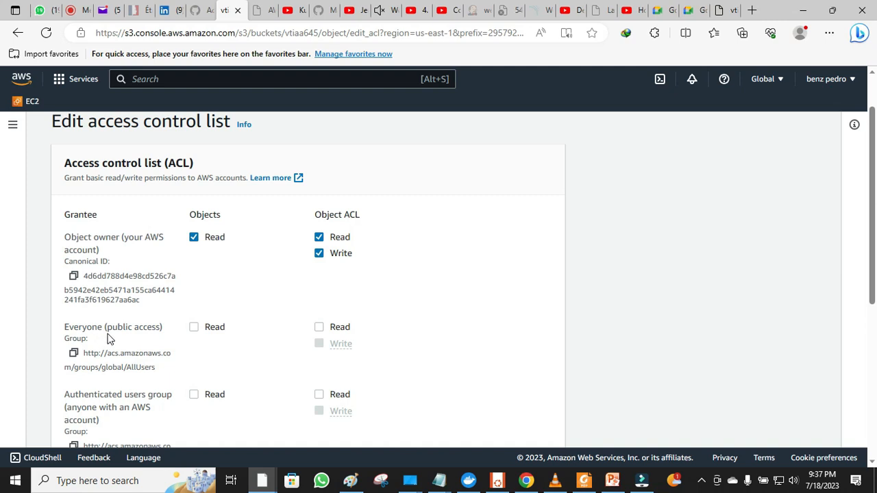
click(194, 327)
scroll(195, 328, down, 3)
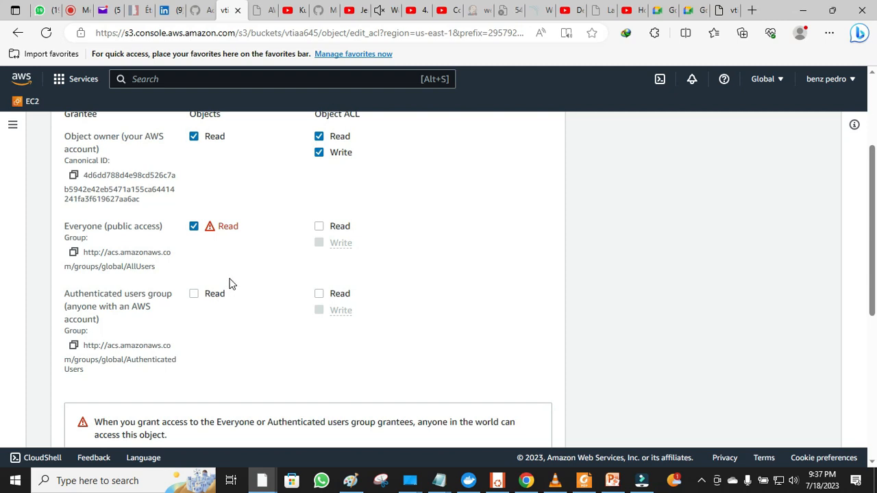
scroll(230, 283, down, 3)
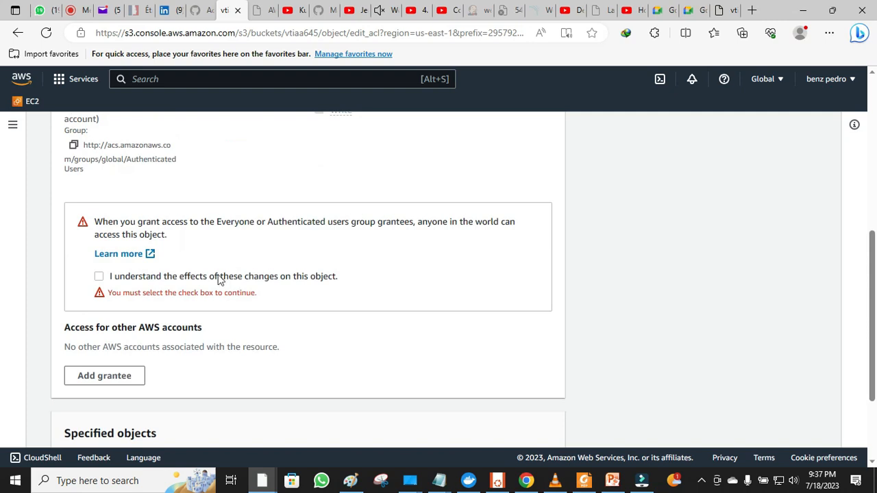
click(99, 276)
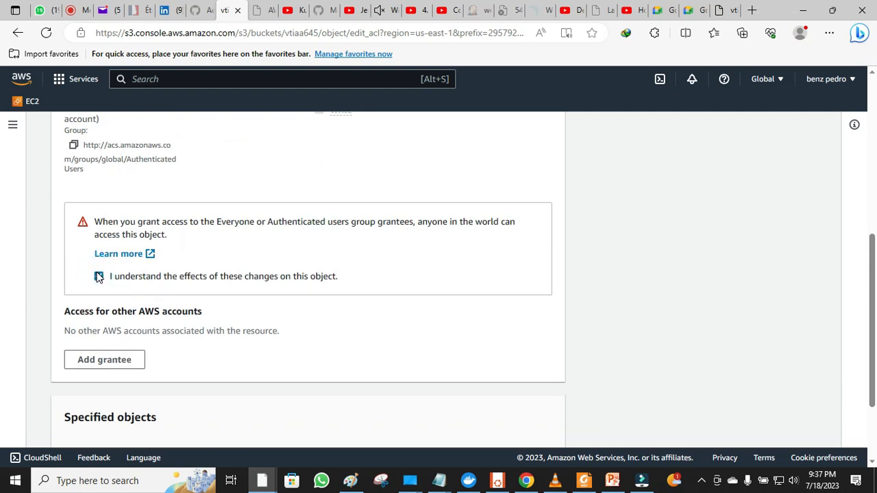
scroll(98, 276, down, 2)
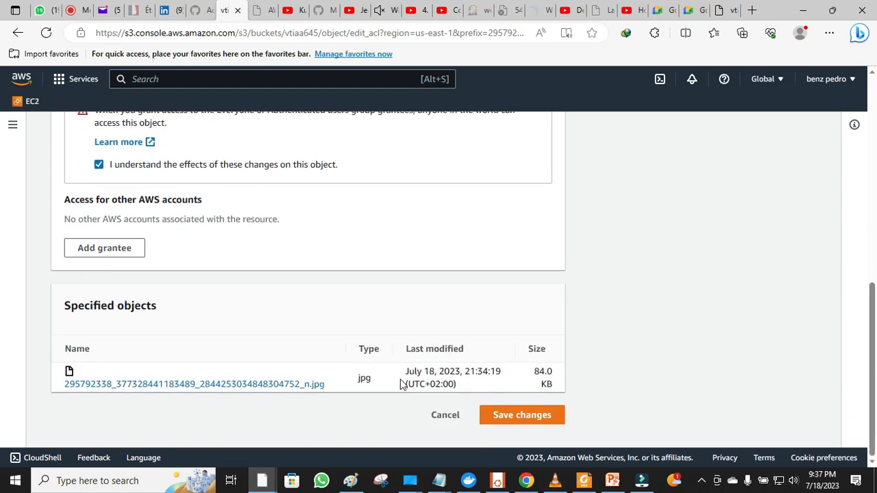
click(506, 418)
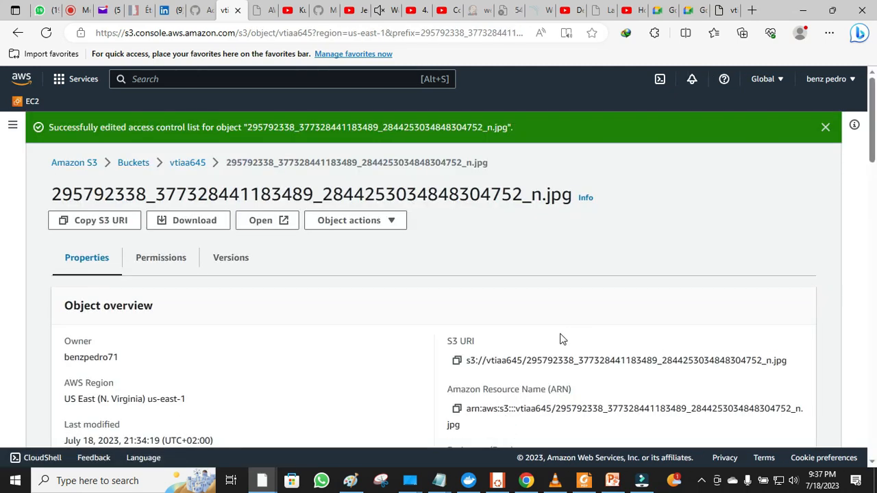
click(733, 11)
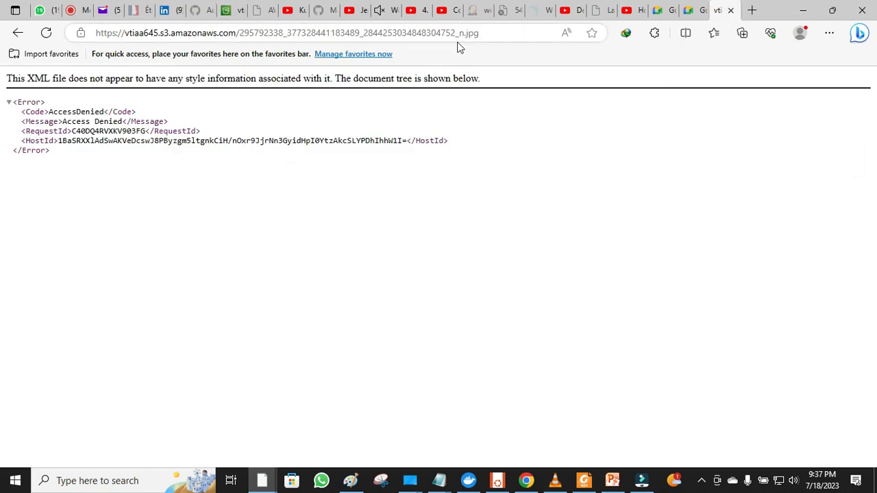
- Reload the photo's Object URL tab, then bring the Paint sketch back to the front
click(46, 33)
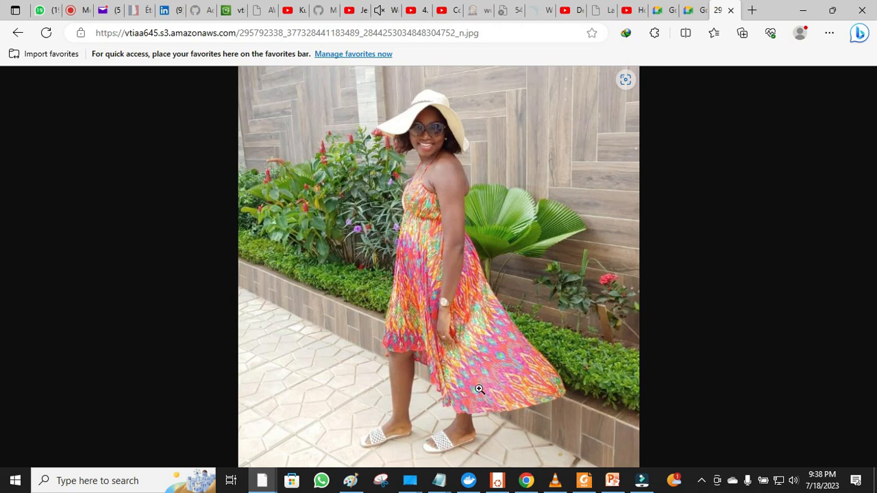
click(350, 480)
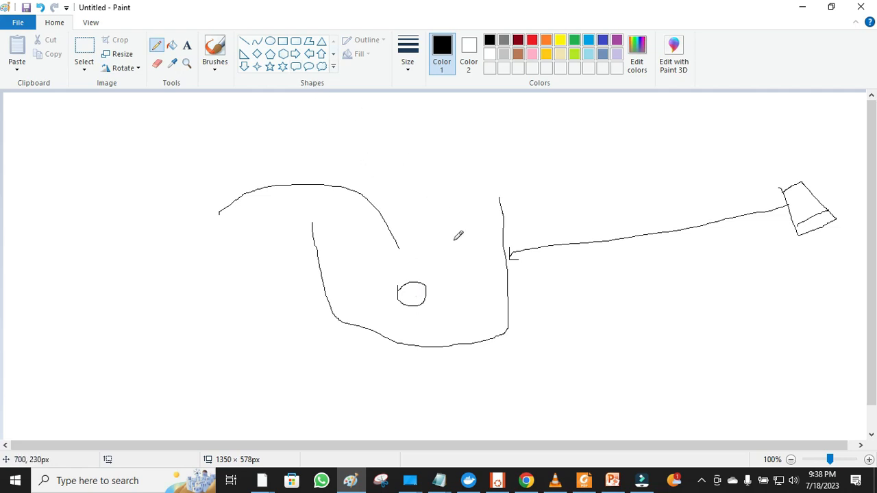
- Sketch two small shapes on either side of the circle, then return to the S3 object page
mouse_move(472, 319)
mouse_down()
mouse_move(486, 301)
mouse_move(472, 291)
mouse_move(471, 309)
mouse_up()
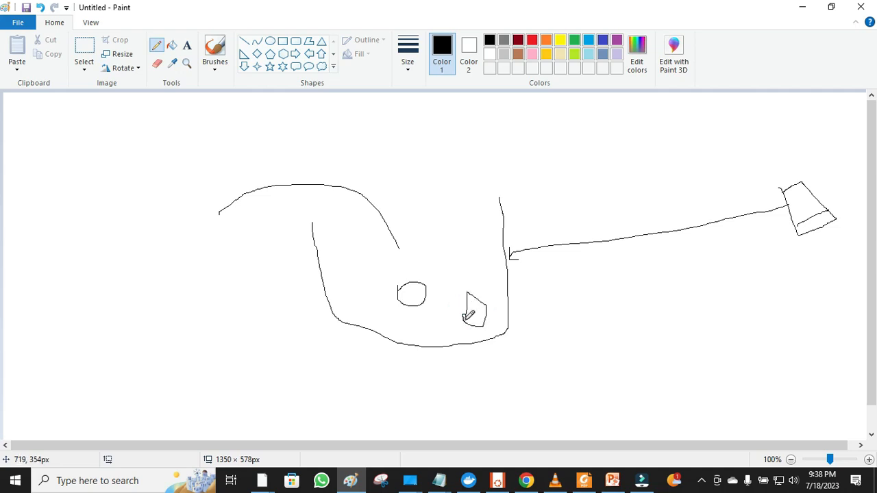
mouse_move(340, 262)
mouse_down()
mouse_move(374, 274)
mouse_move(364, 257)
mouse_move(340, 263)
mouse_up()
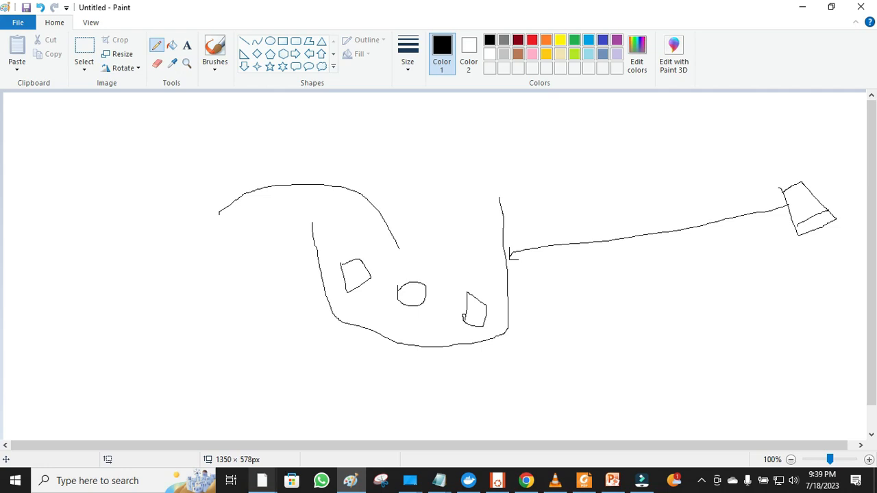
mouse_move(262, 480)
click(222, 426)
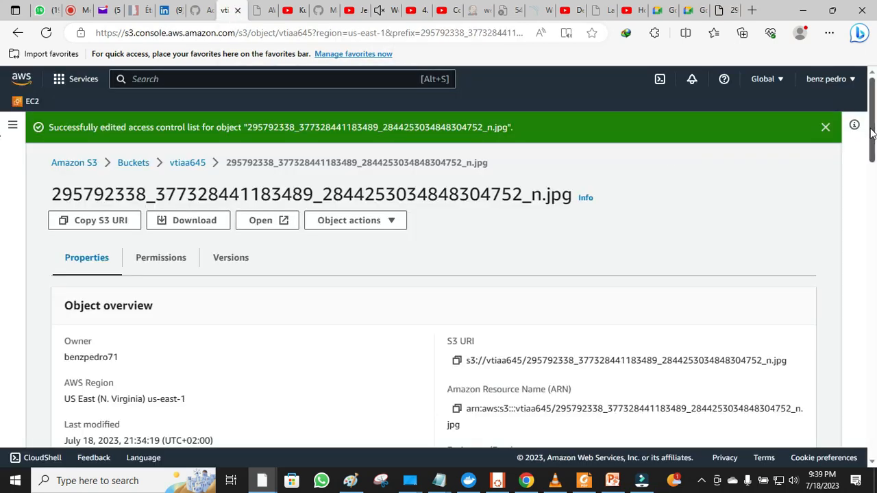
- Open bucket vtiaa645's Permissions and start editing its Block public access settings
drag(872, 128, 863, 92)
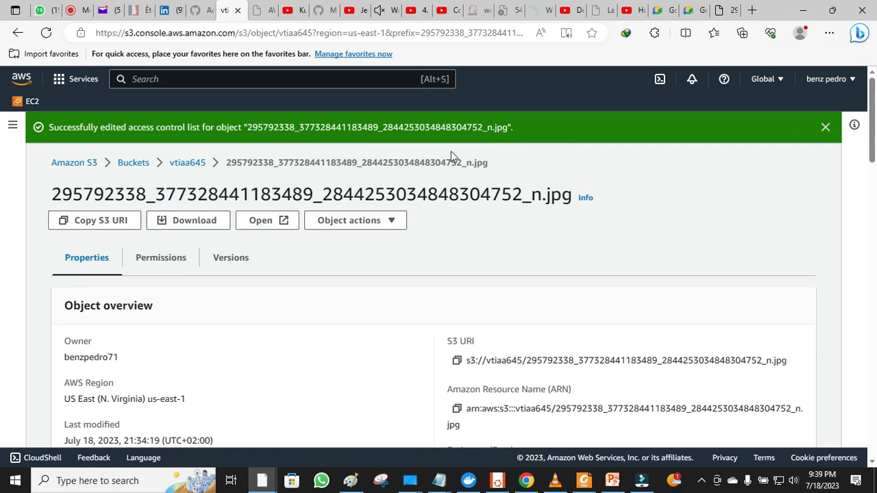
click(127, 165)
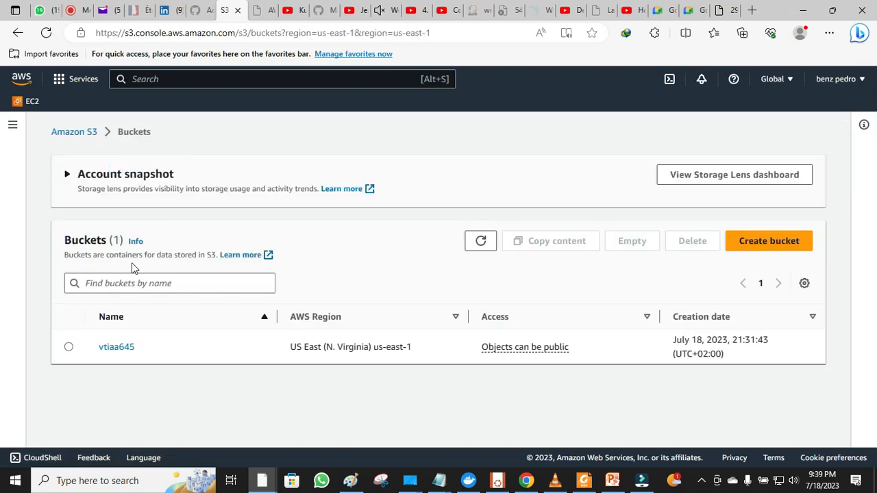
click(116, 347)
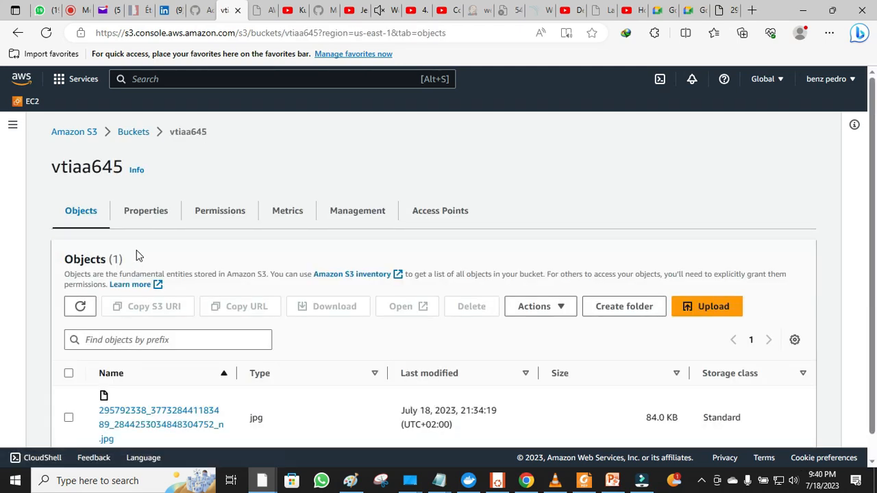
click(207, 218)
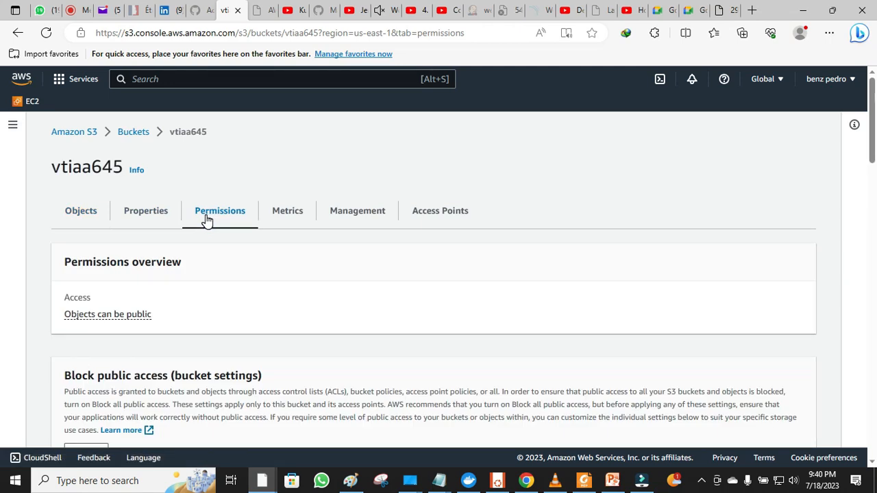
scroll(207, 218, down, 3)
click(85, 255)
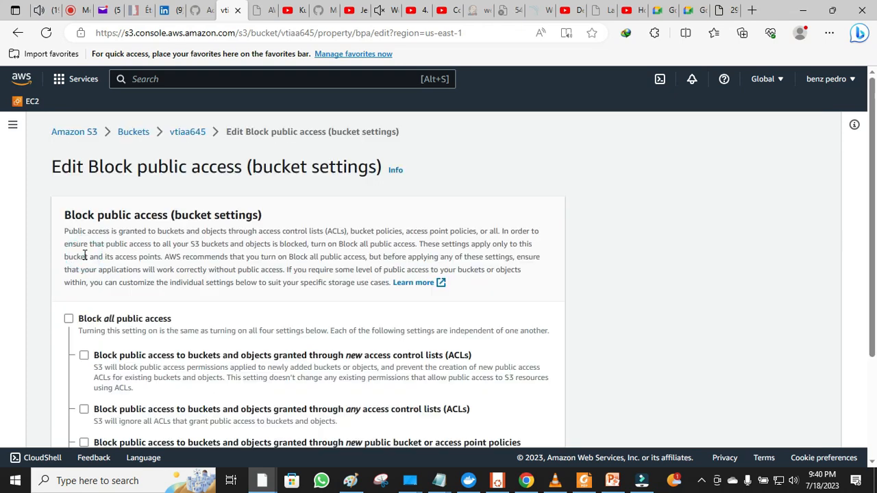
- Check Block all public access and save, typing 'confirm' to approve the change
scroll(84, 255, down, 2)
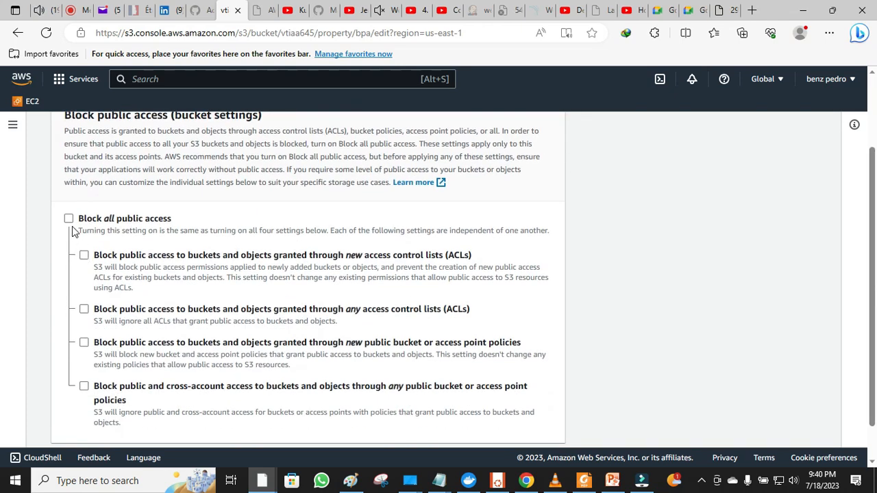
click(71, 224)
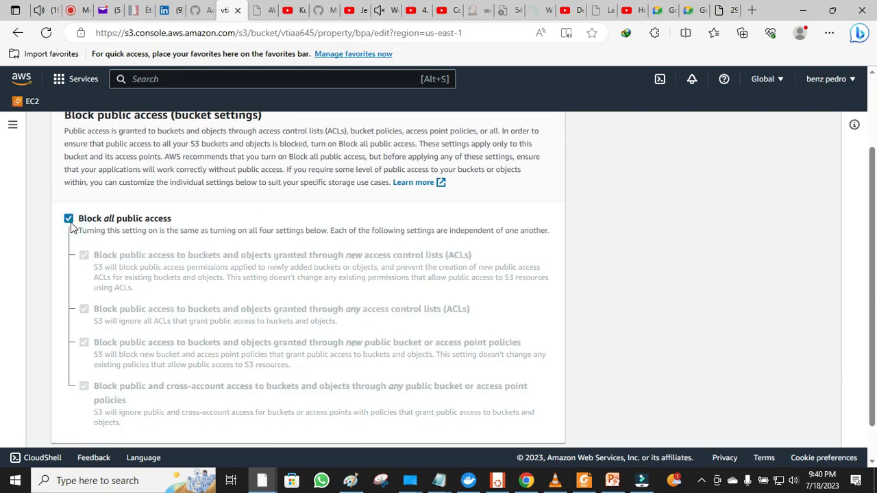
scroll(70, 226, down, 1)
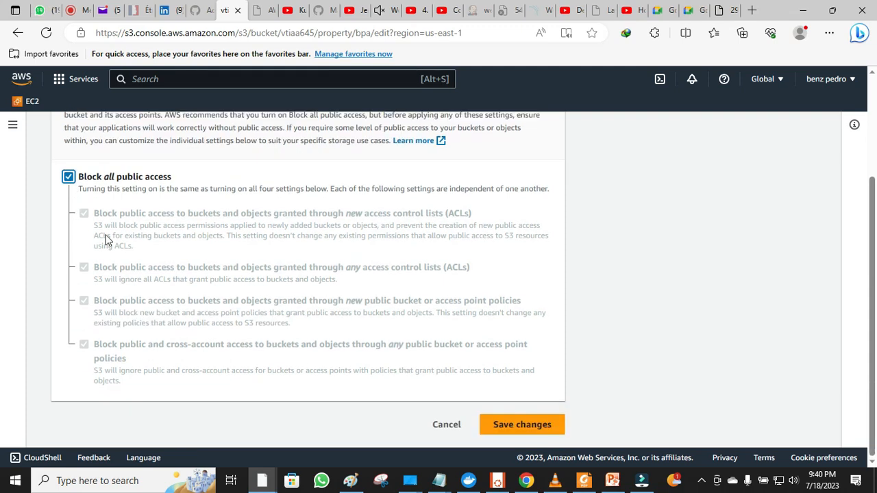
click(521, 429)
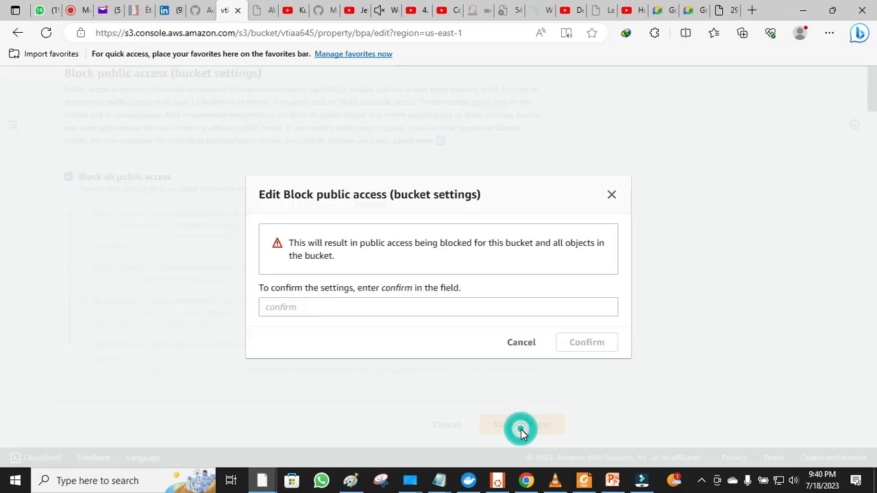
click(409, 308)
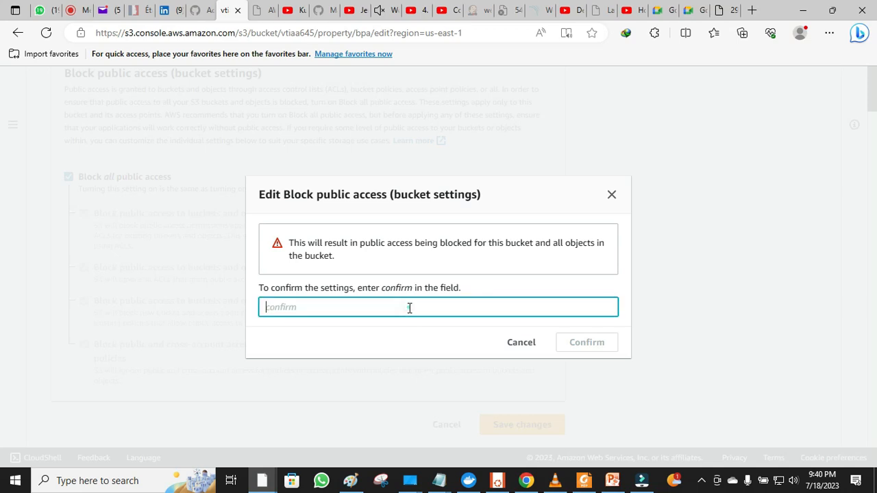
text(confirm)
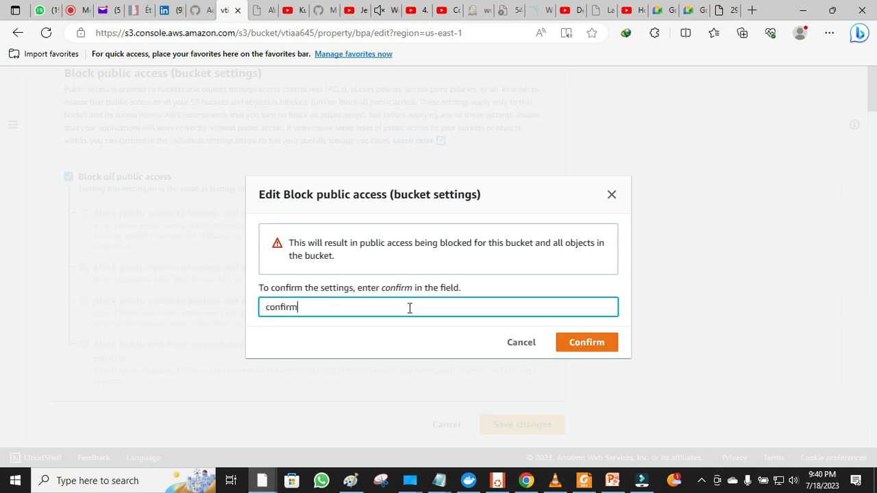
click(589, 346)
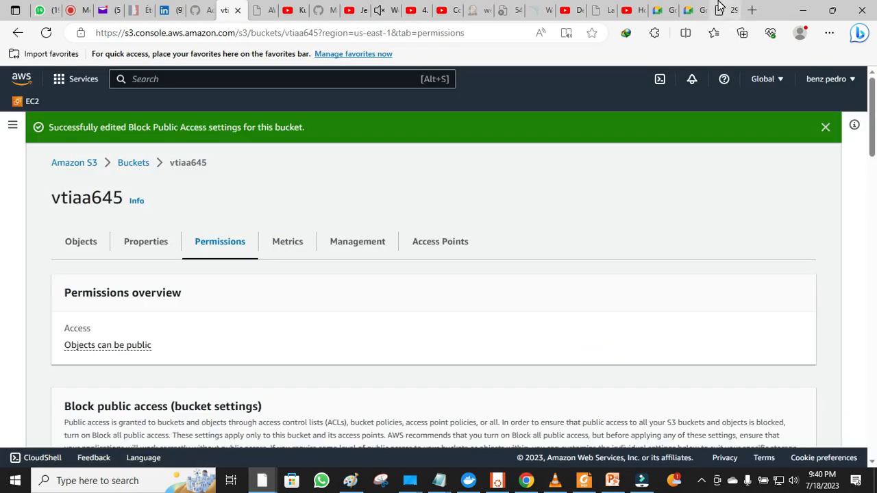
- Reload the photo's Object URL to verify Access Denied, then bring Paint forward
click(727, 10)
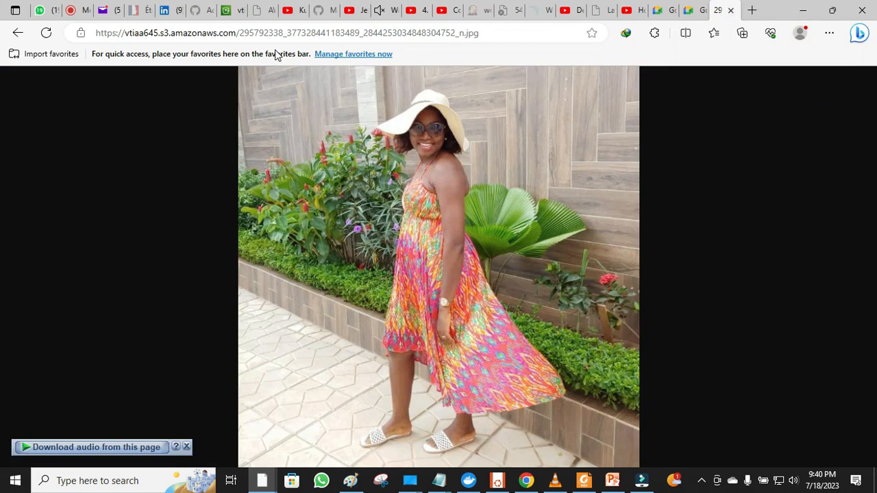
click(47, 34)
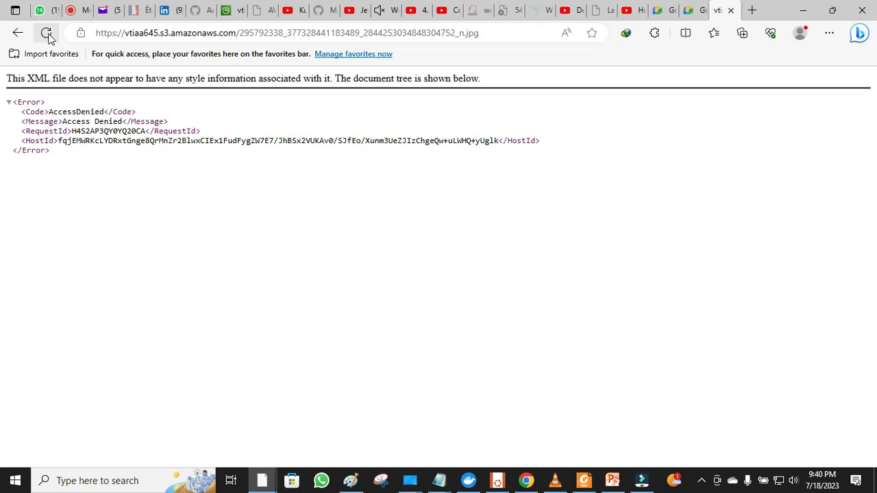
click(353, 483)
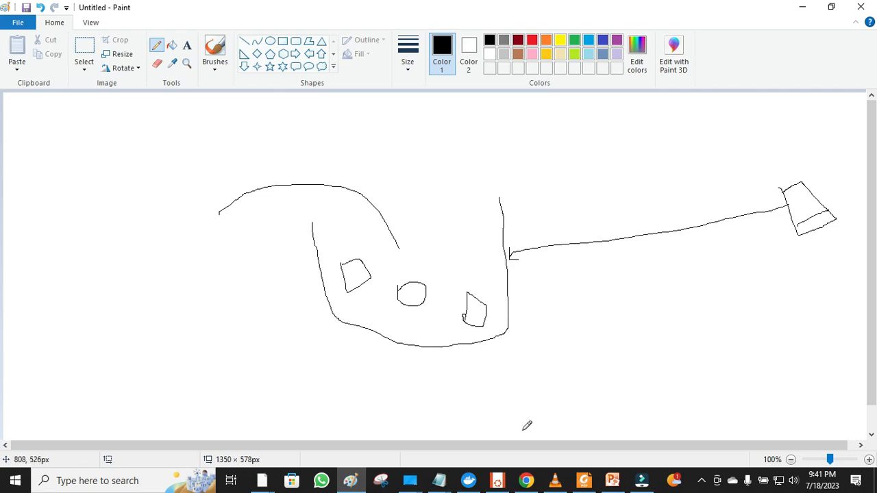
- Bring the PowerPoint S3 BUCKETS agenda slide to the front
click(611, 482)
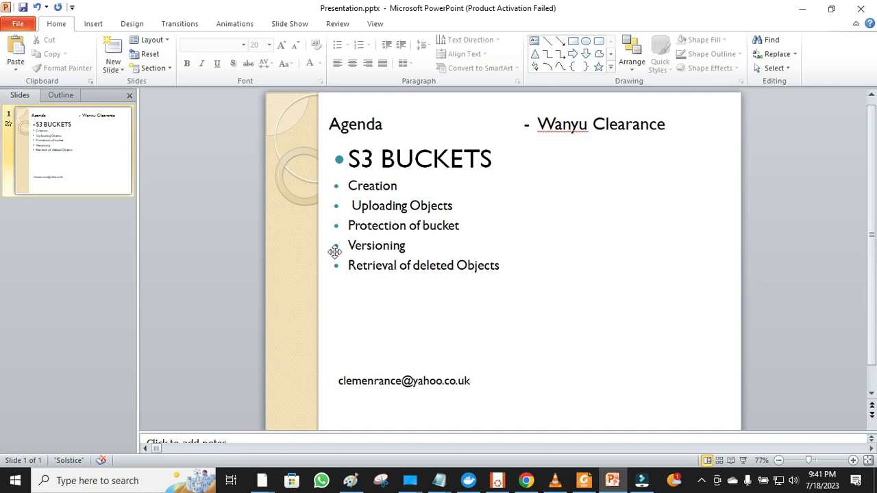
- Return to the Edge window with the Access Denied page, then switch to the mail inbox tab
click(261, 477)
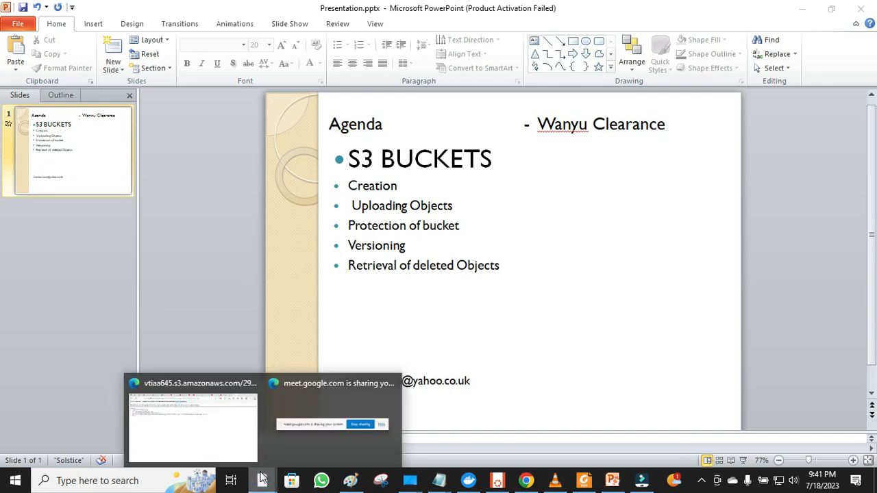
click(221, 438)
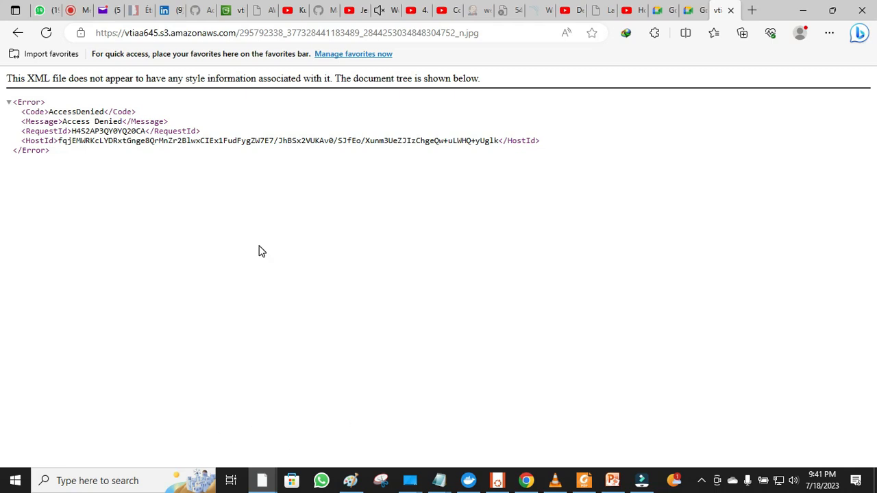
click(107, 11)
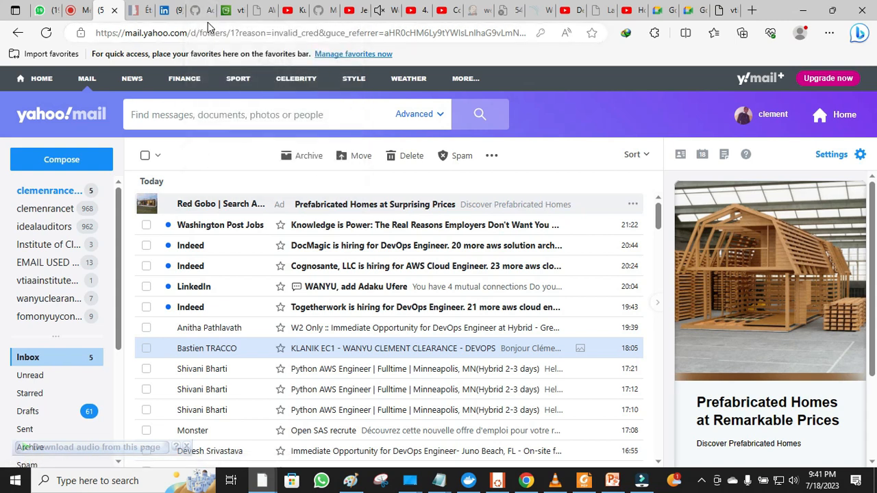
- Start an upload from vtiaa645's Objects tab and open the Add files picker, then switch to Paint
click(231, 12)
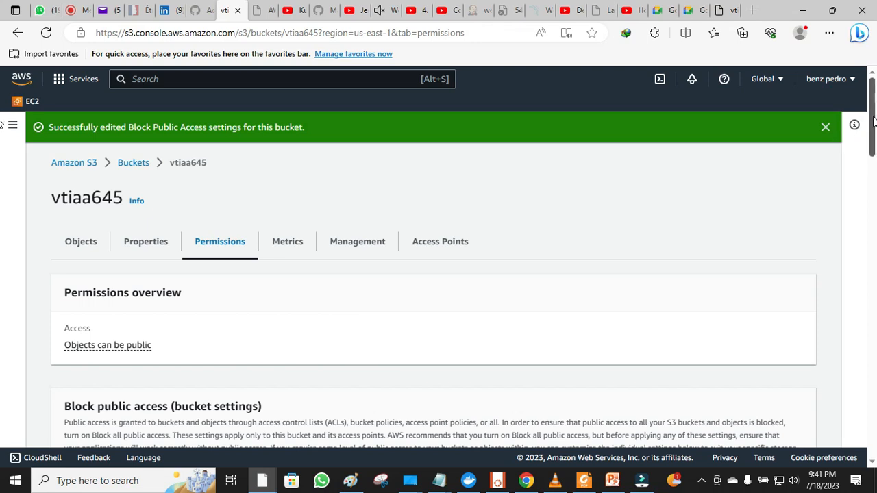
scroll(3, 165, down, 4)
scroll(3, 174, up, 4)
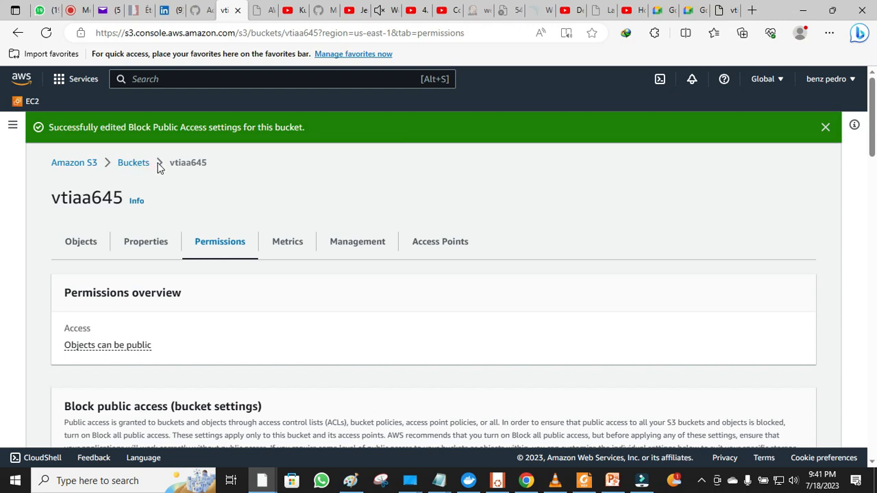
click(70, 247)
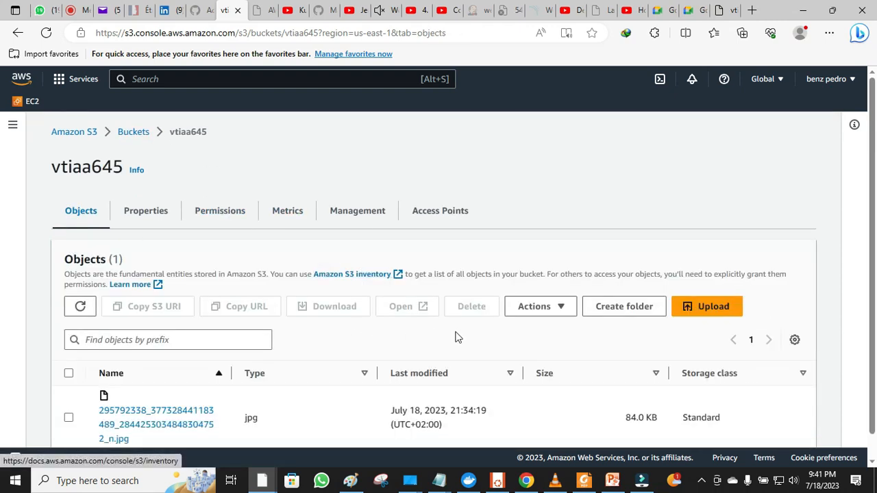
click(702, 310)
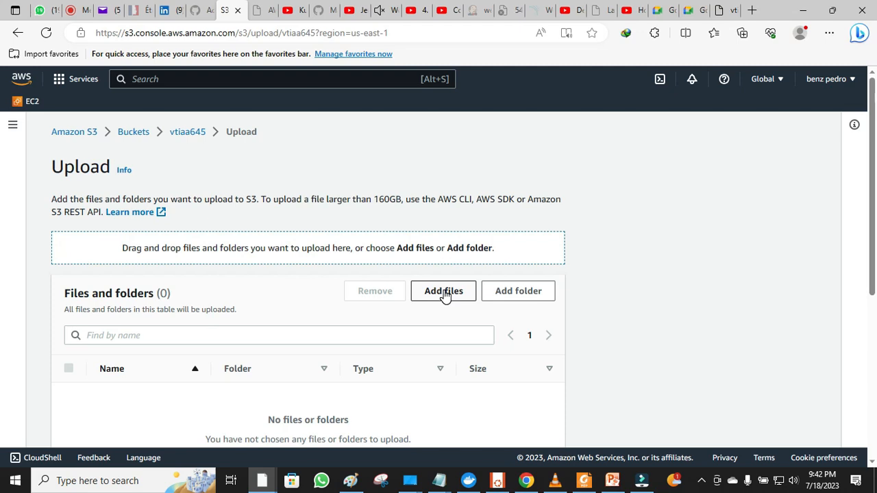
click(444, 292)
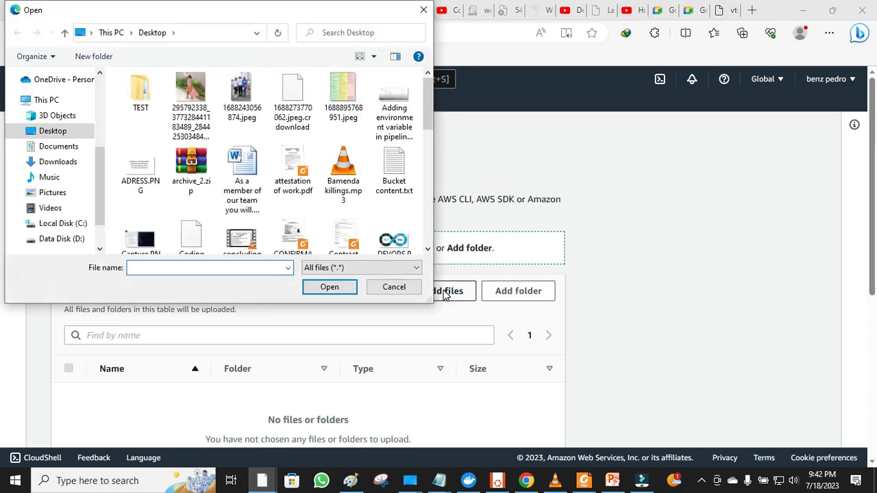
click(350, 480)
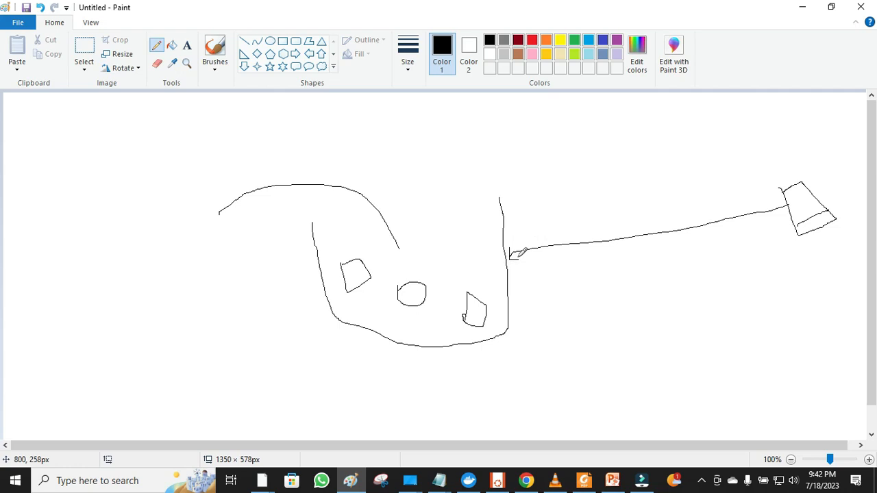
- Draw a small circle at the sketch's line joint, then return to the S3 upload page
mouse_move(506, 244)
mouse_down()
mouse_move(514, 267)
mouse_move(525, 257)
mouse_move(507, 244)
mouse_up()
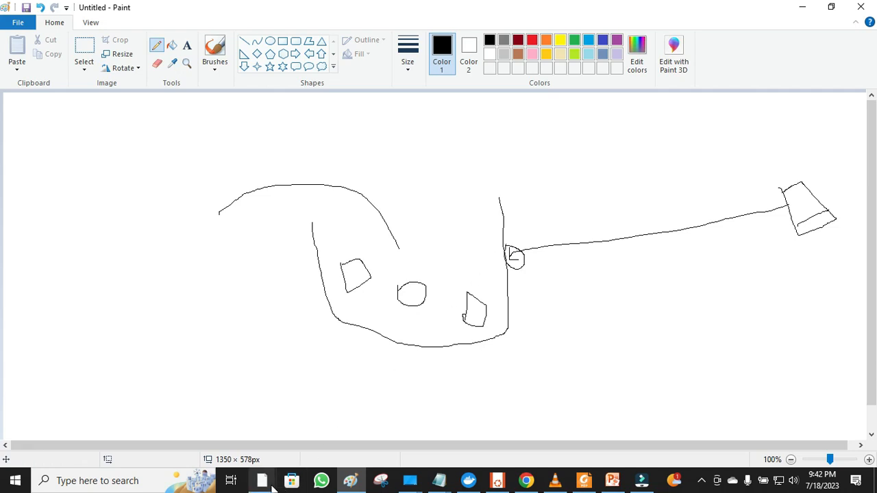
mouse_move(272, 485)
click(221, 446)
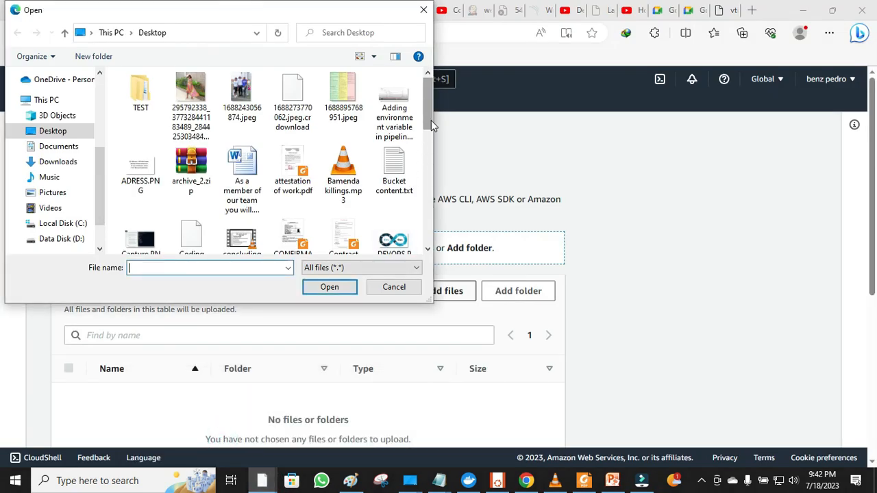
- Pick DSC_0204.JPG (673.1 KB) from the Desktop and upload it to vtiaa645
click(530, 175)
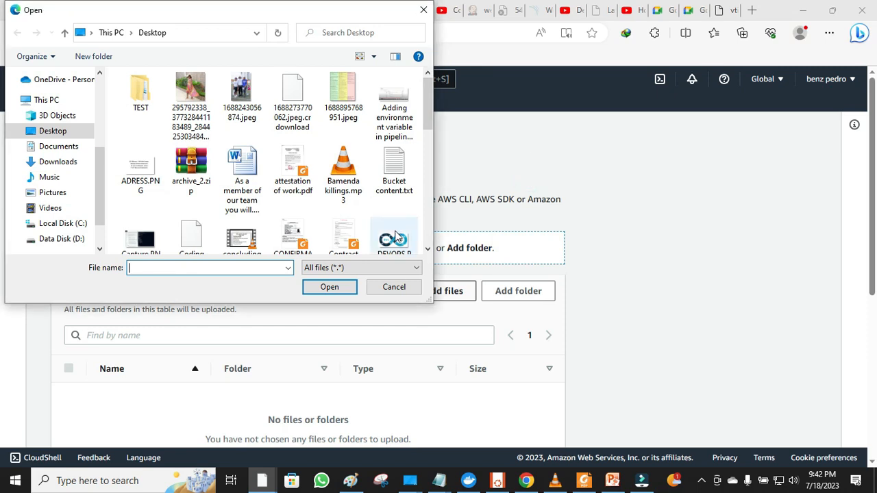
click(396, 288)
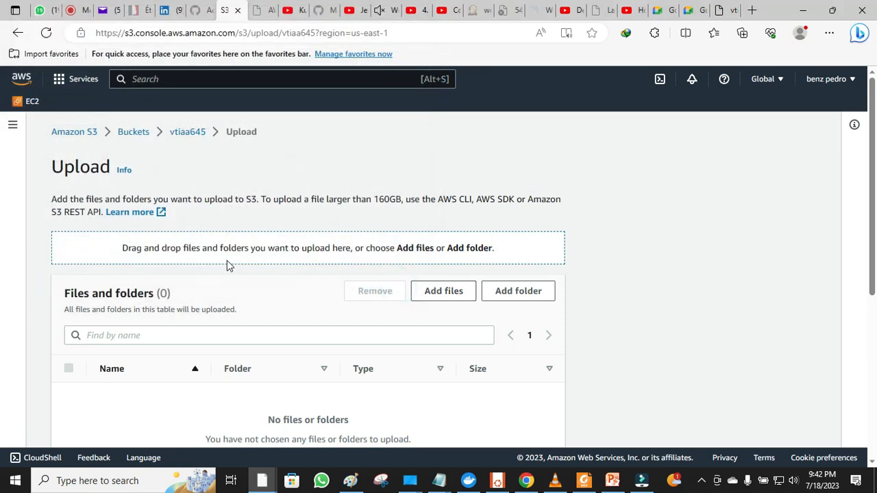
click(439, 294)
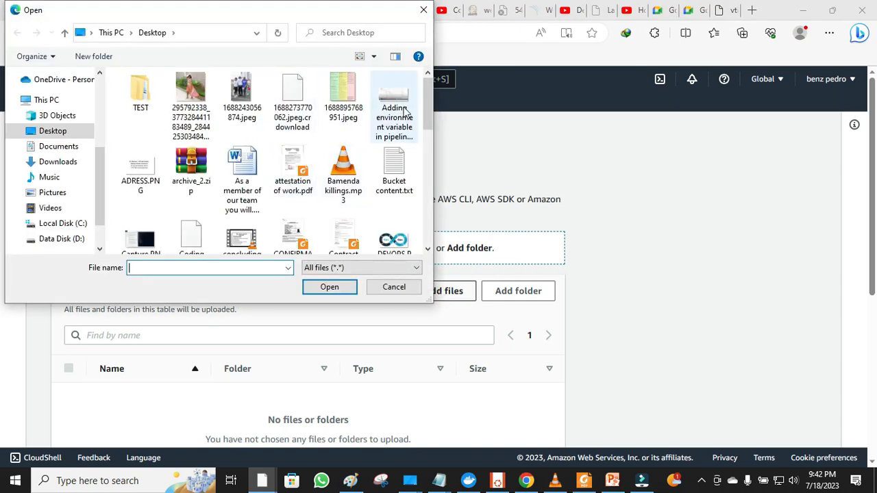
drag(426, 102, 430, 143)
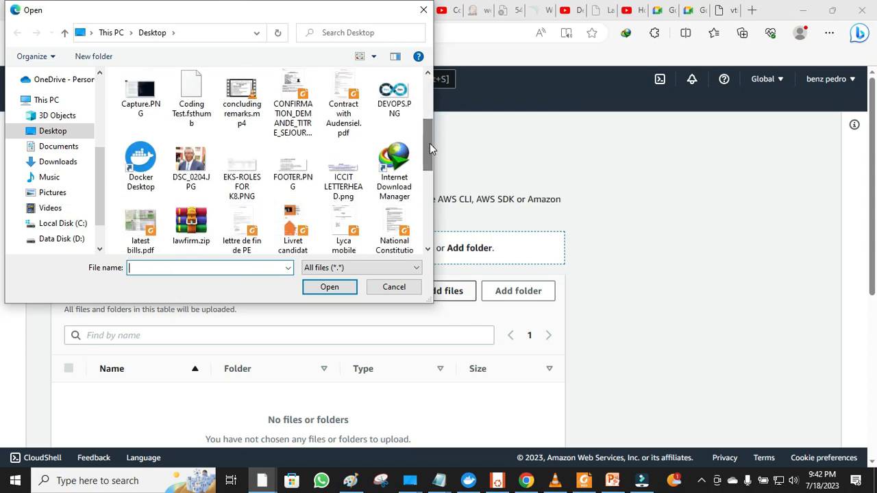
click(192, 162)
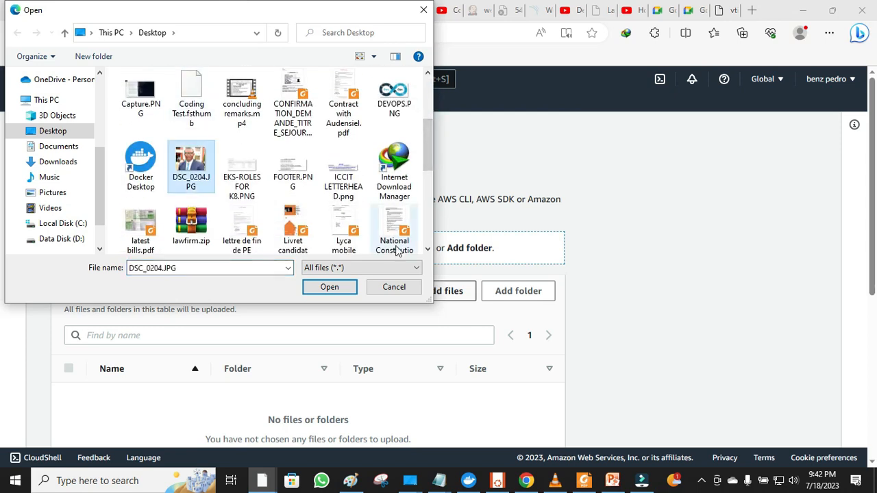
click(329, 287)
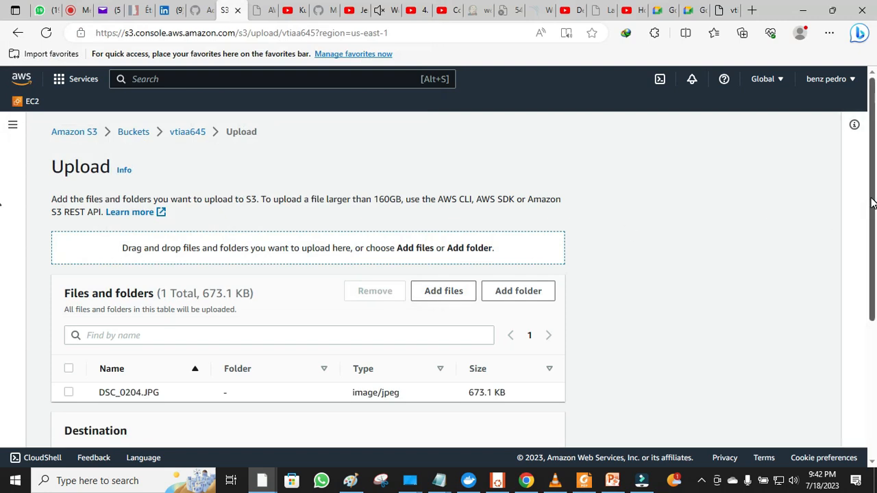
drag(872, 202, 875, 343)
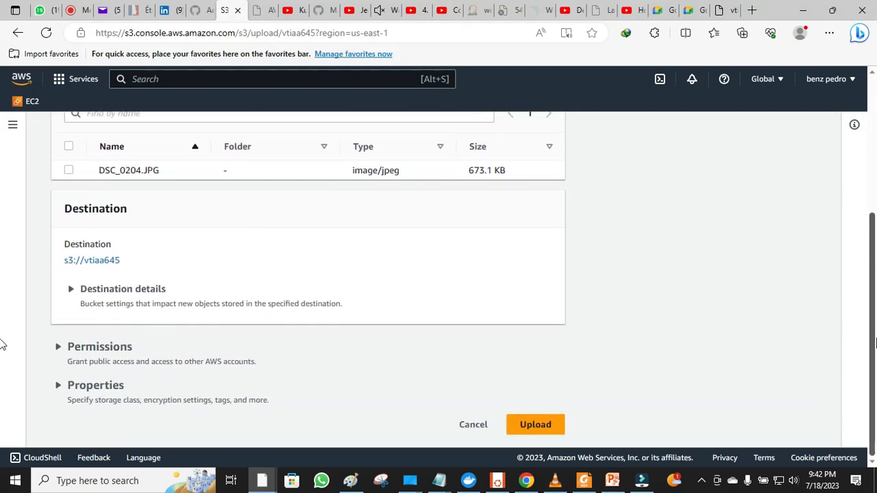
click(547, 428)
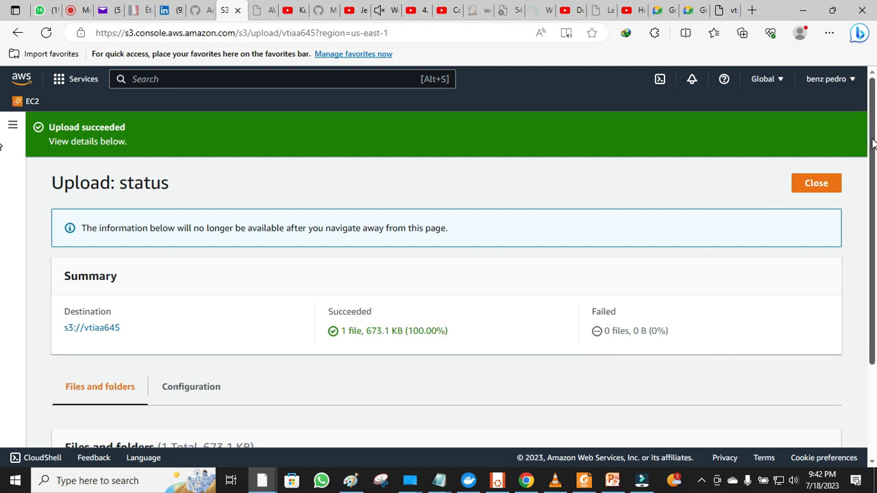
drag(873, 141, 874, 241)
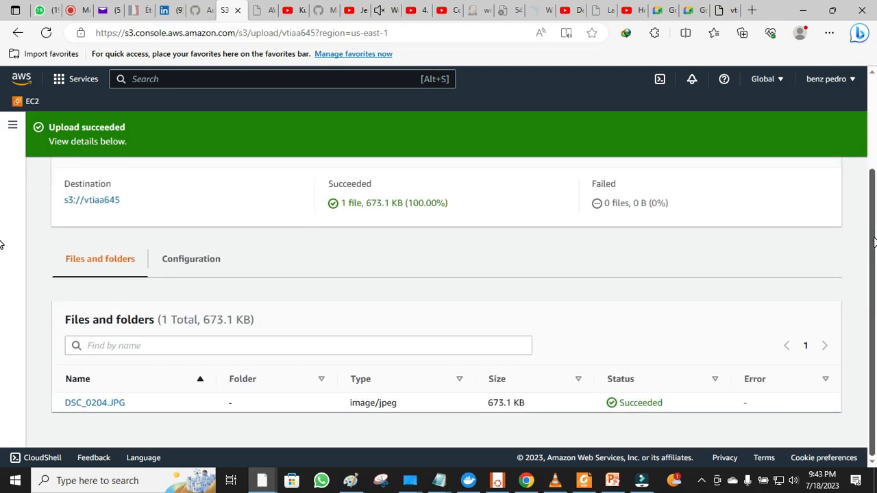
- Copy DSC_0204.JPG's Object URL from its details page and open a new browser tab
click(96, 403)
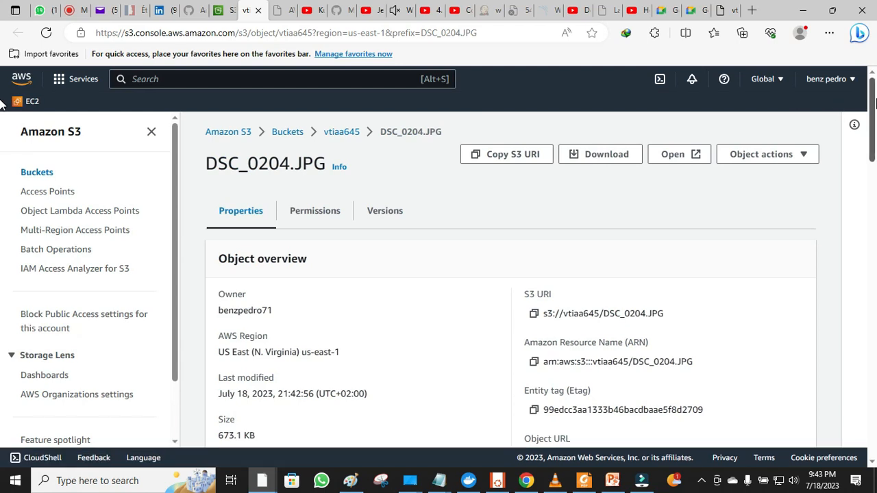
drag(874, 104, 862, 125)
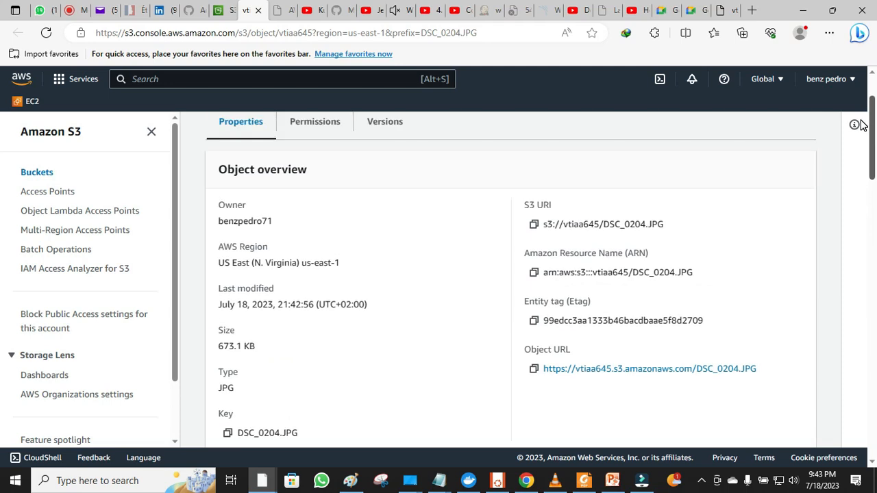
click(534, 371)
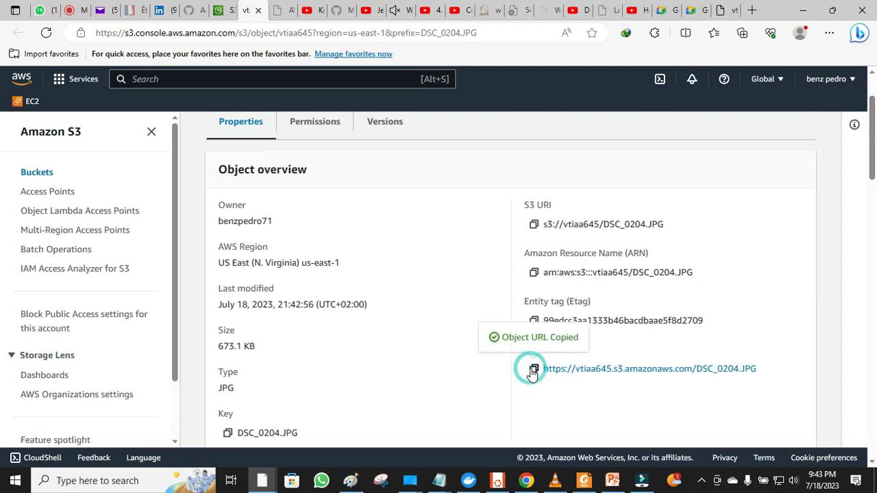
click(752, 10)
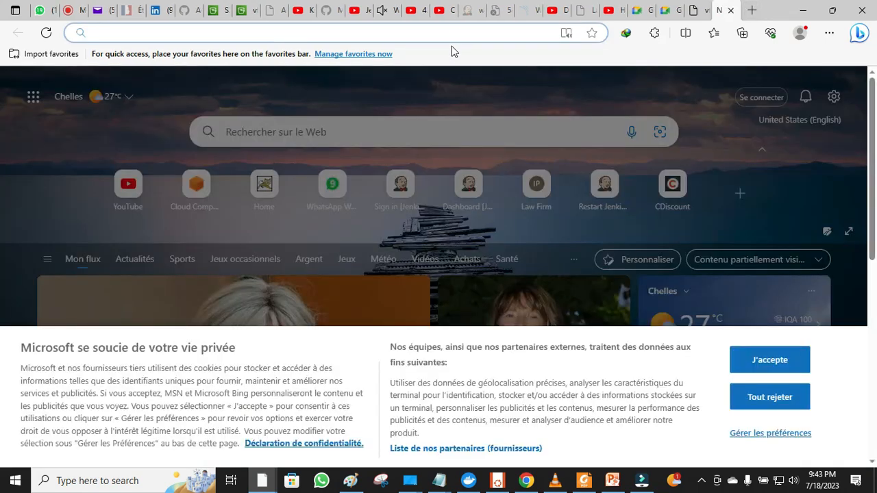
- Load the copied DSC_0204.JPG Object URL in Edge, get AccessDenied, then return to S3
right_click(451, 30)
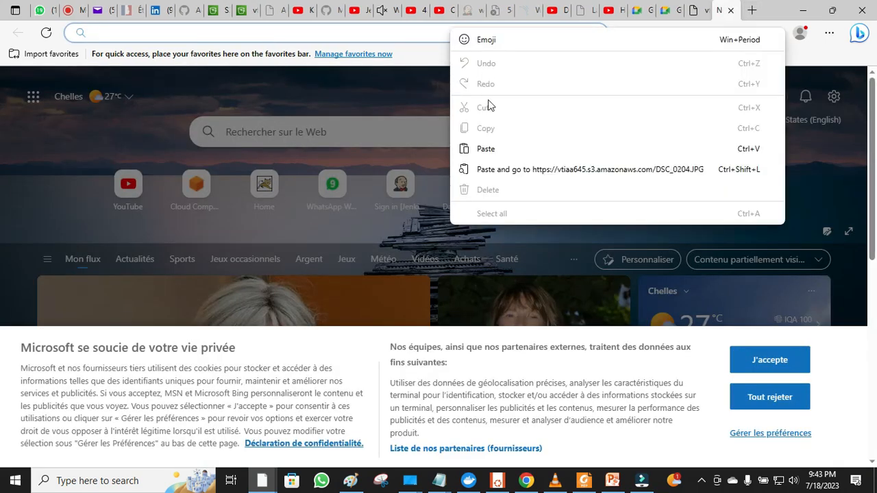
click(498, 149)
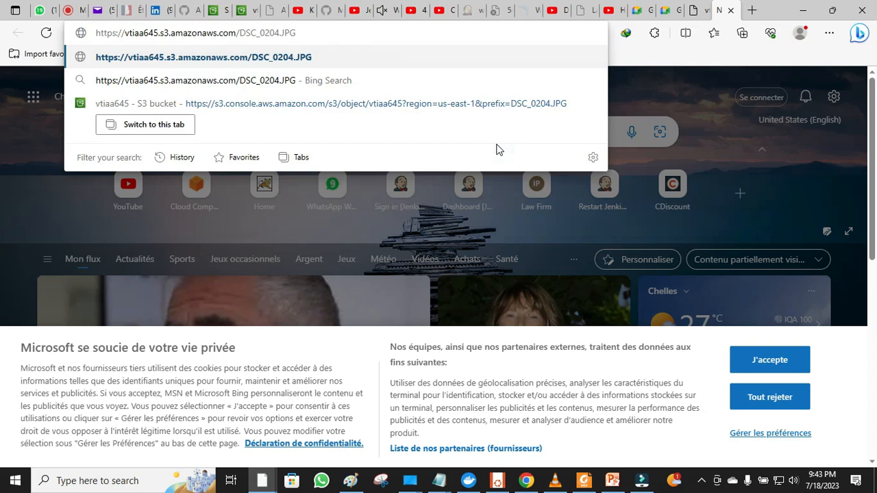
key(Return)
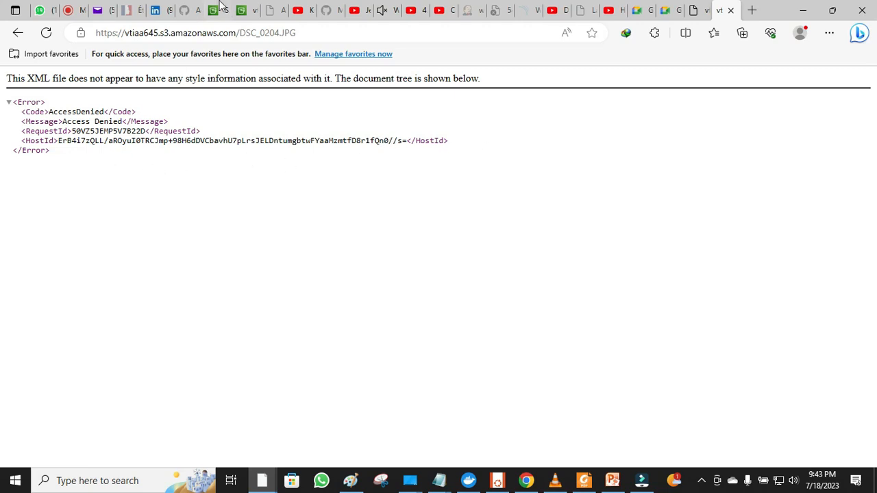
click(245, 9)
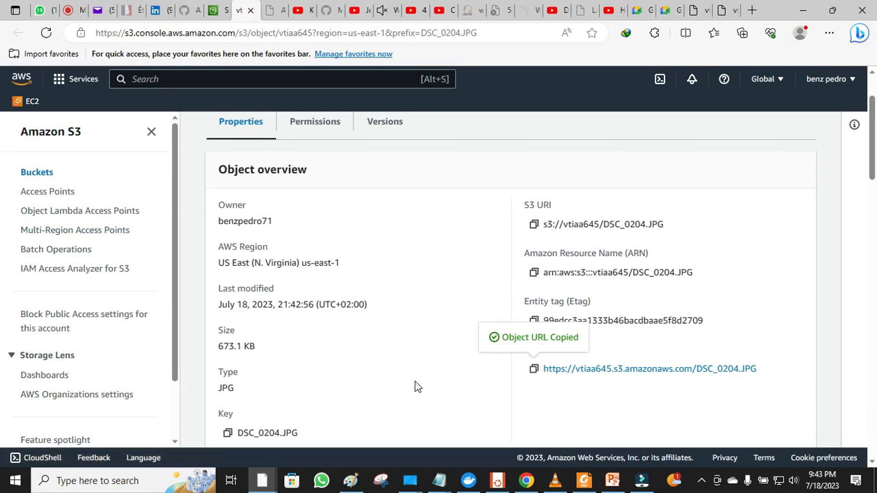
- Check DSC_0204.JPG's ACL, then navigate via Amazon S3 > Buckets to the vtiaa645 bucket
click(319, 123)
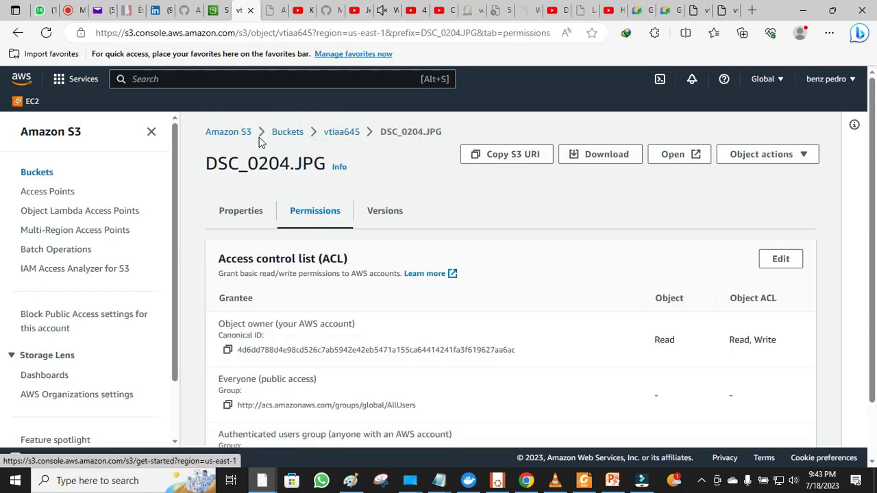
click(230, 133)
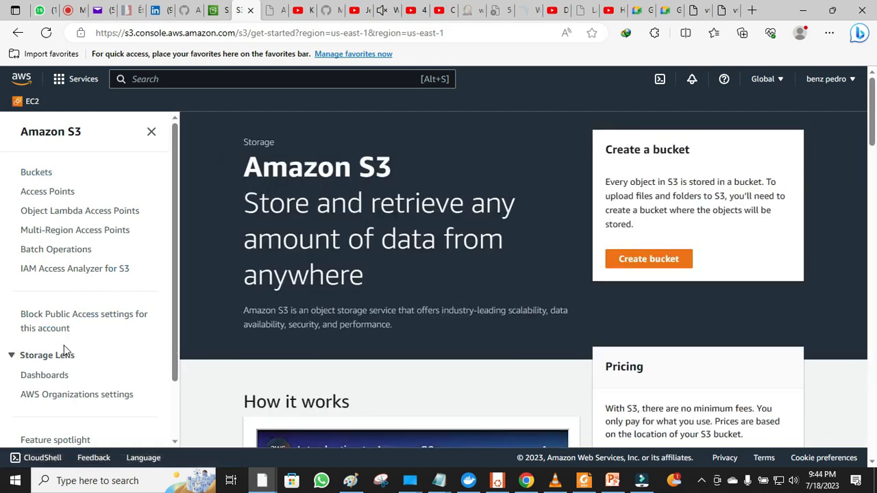
click(35, 172)
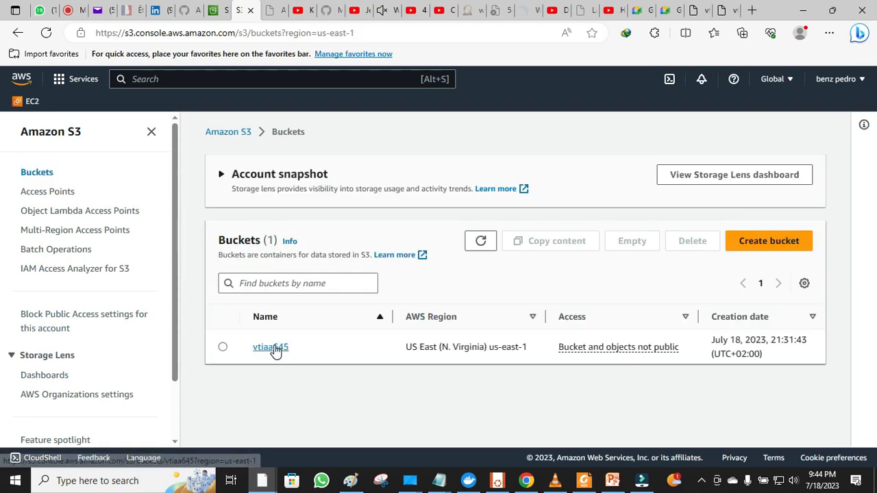
click(274, 346)
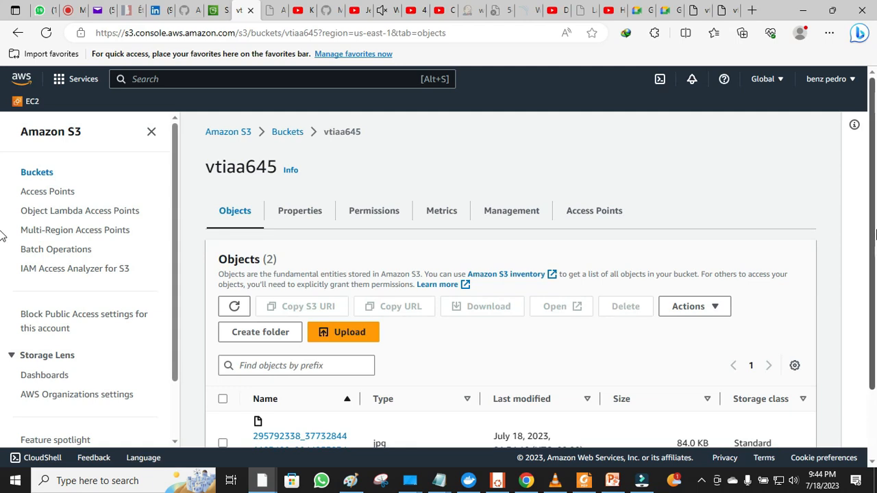
- Show the vtiaa645 bucket's Permissions tab
drag(872, 219, 873, 298)
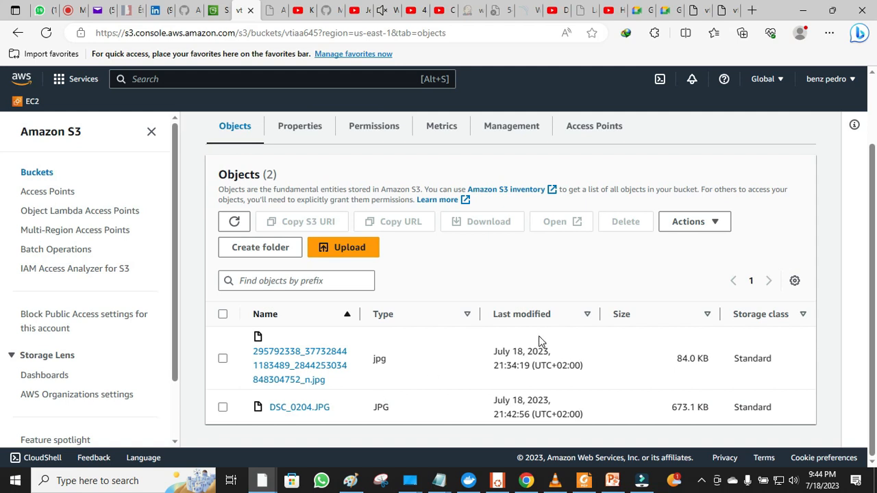
drag(876, 306, 875, 229)
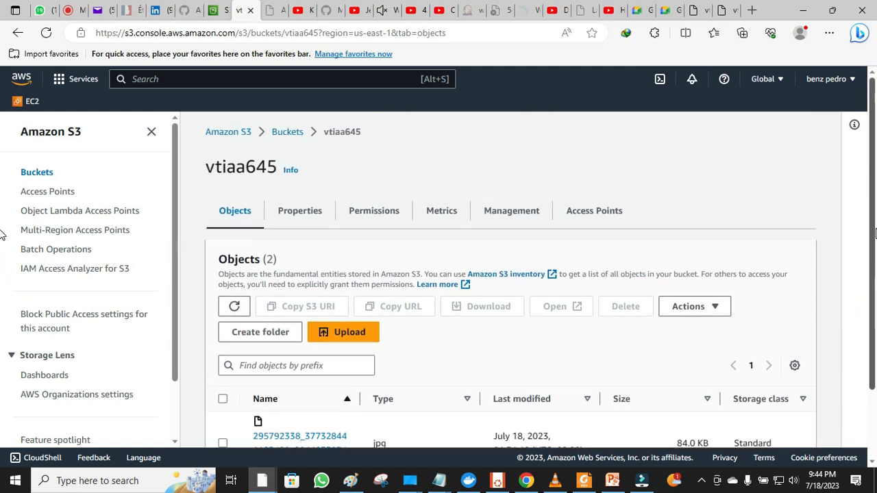
click(358, 216)
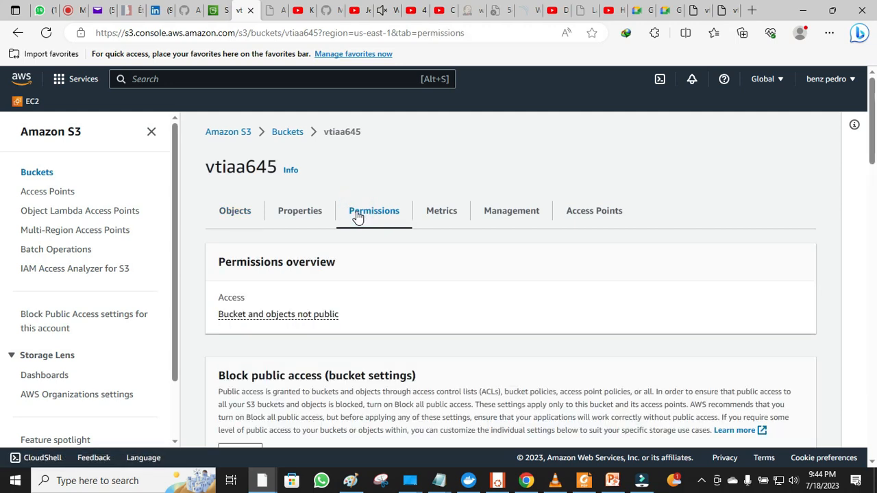
- Uncheck Block all public access for vtiaa645, save, and confirm by typing 'confirm'
drag(873, 127, 876, 173)
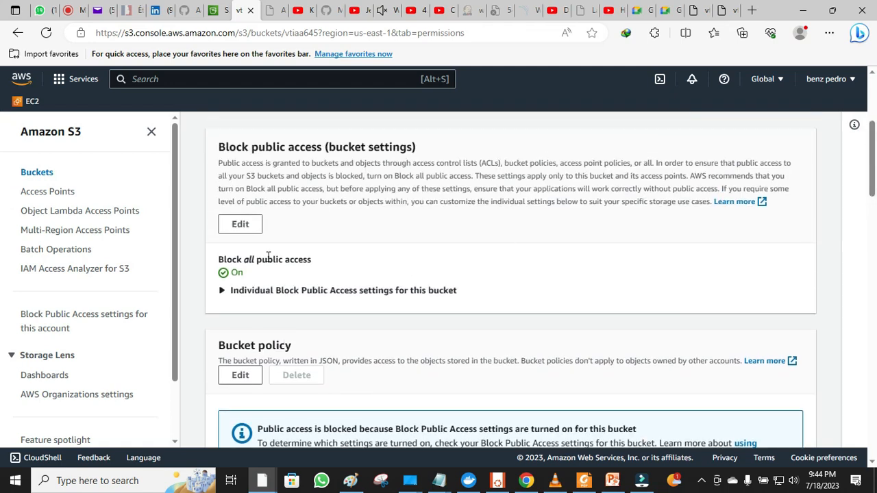
click(247, 231)
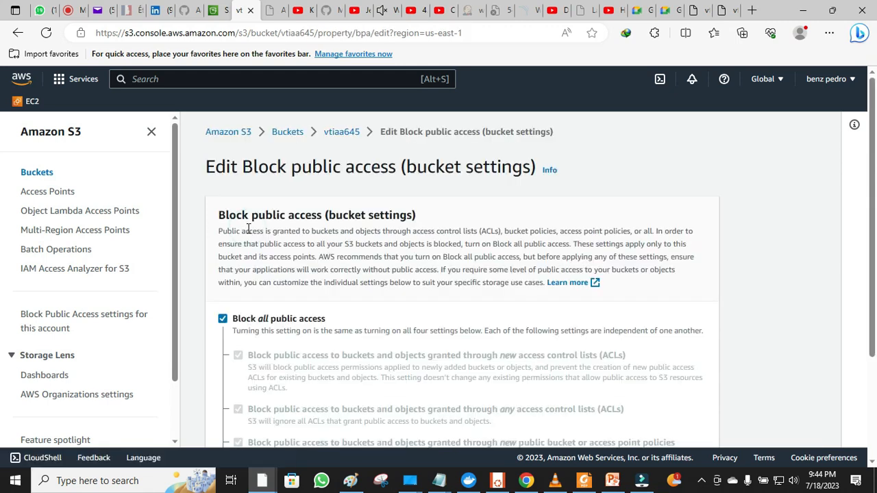
click(223, 319)
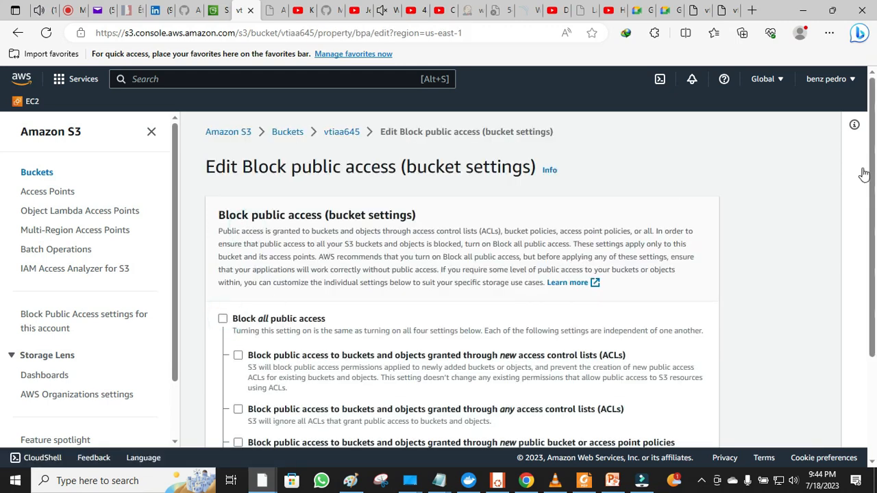
drag(872, 175, 875, 303)
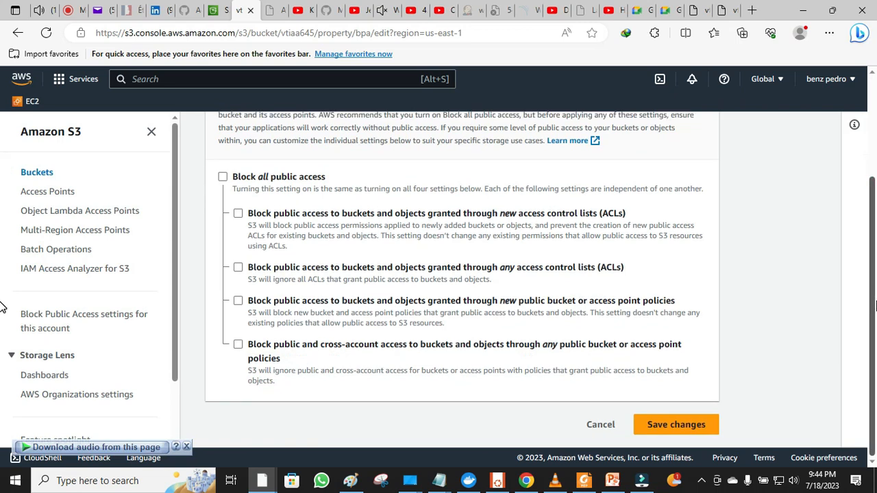
click(669, 429)
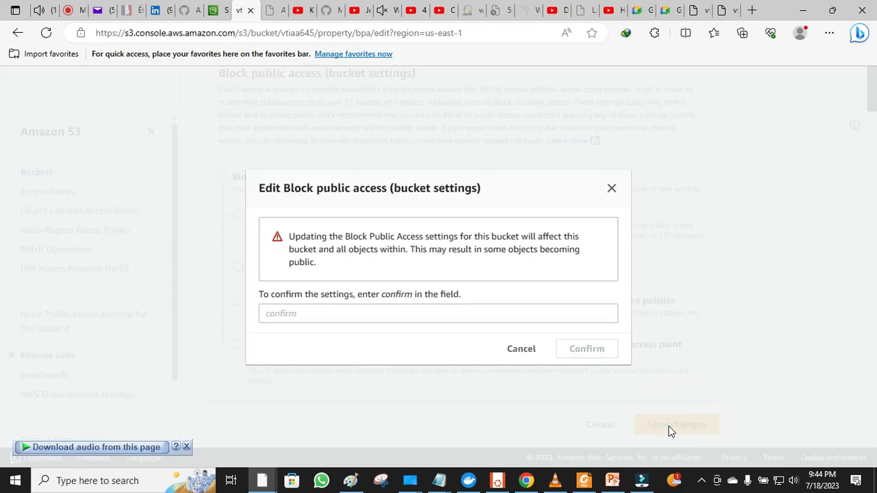
click(562, 311)
text(confirm)
click(593, 351)
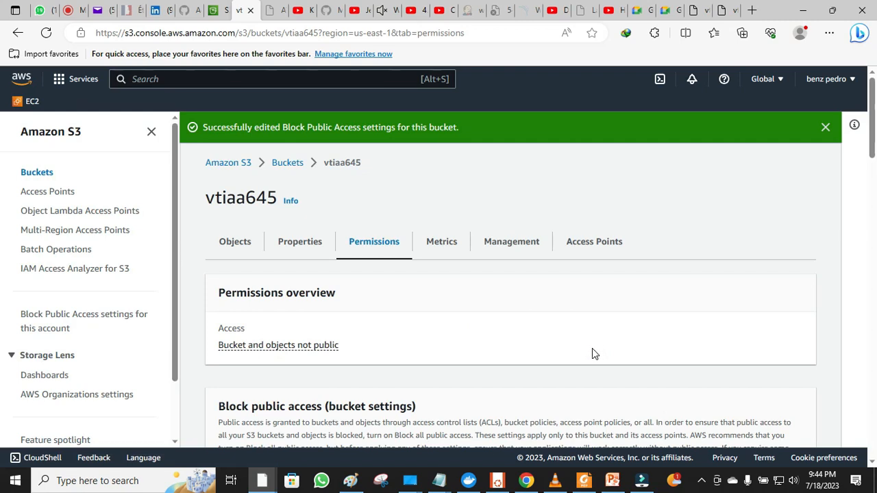
- Reload both JPG Object URL tabs, ending on the tab showing the photo
click(693, 12)
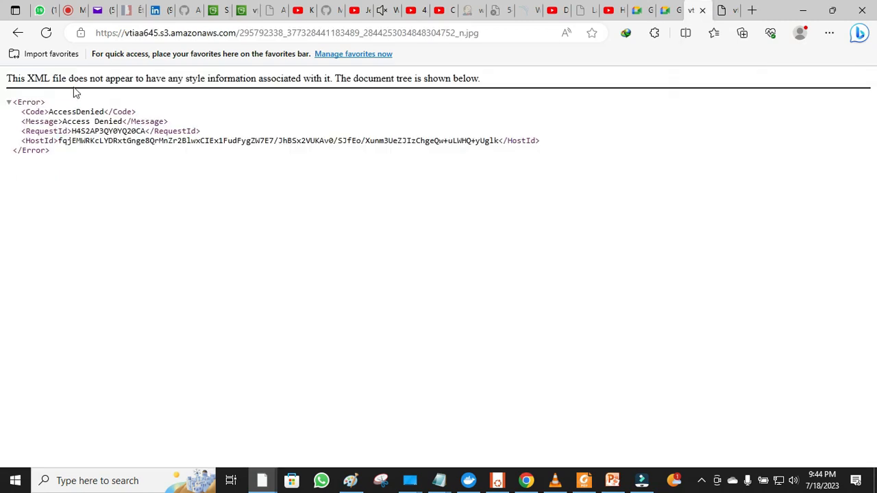
click(46, 33)
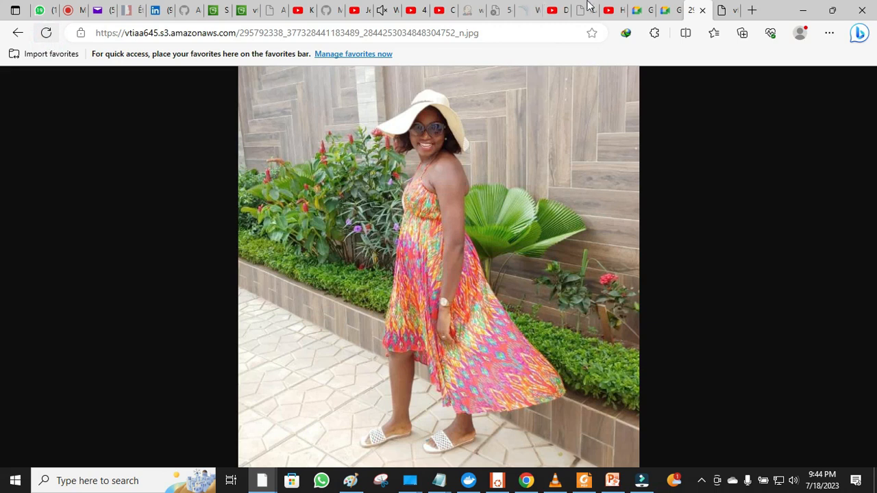
click(725, 11)
click(46, 33)
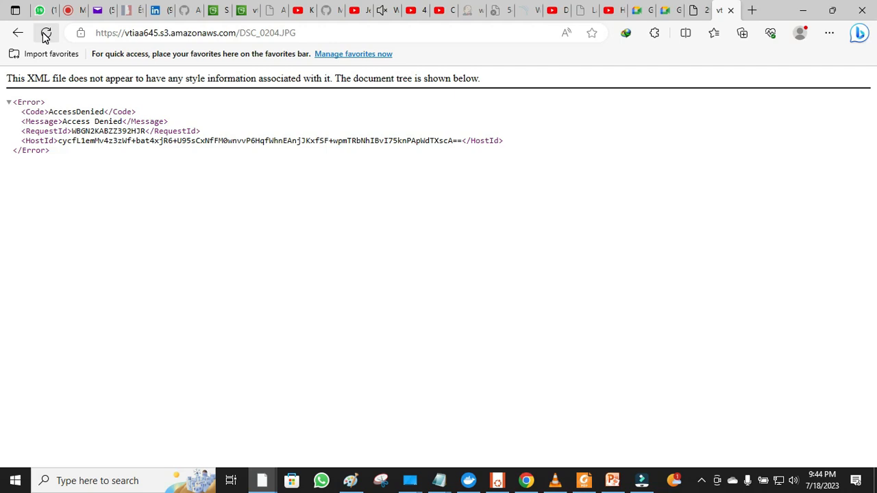
click(46, 33)
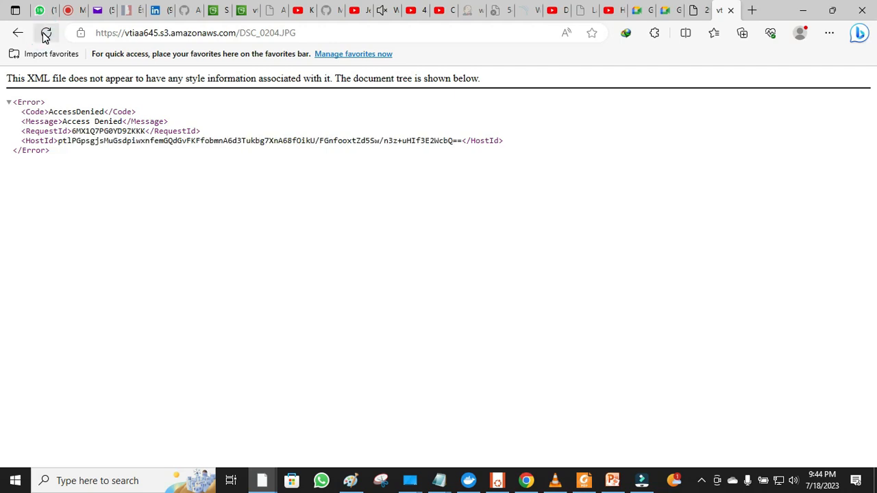
click(698, 10)
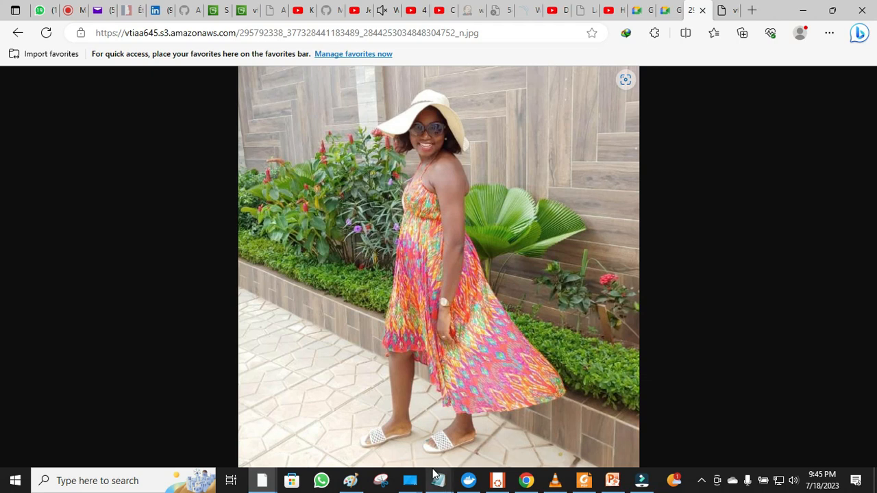
- Bring Paint forward, then return Edge to the front with the woman's photo
click(364, 488)
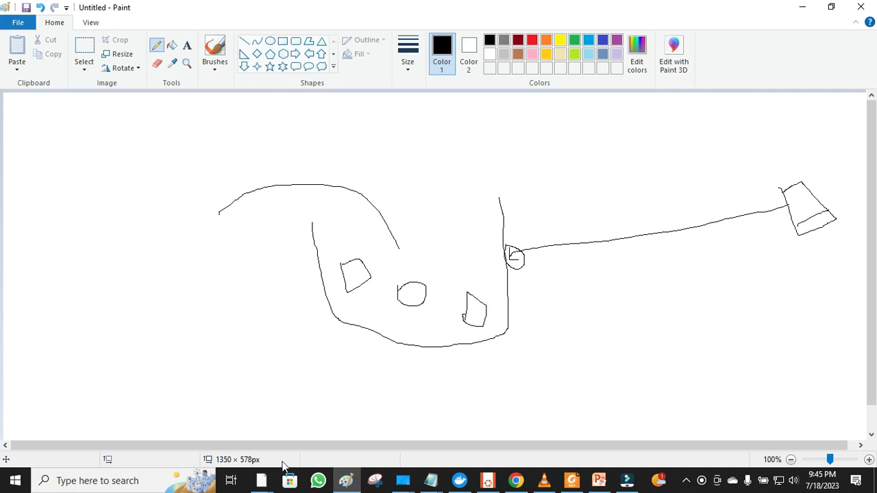
mouse_move(269, 483)
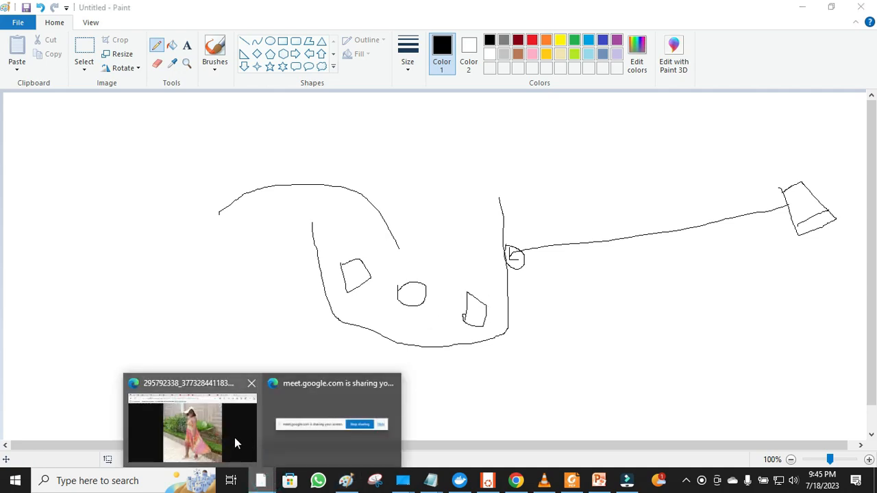
click(234, 437)
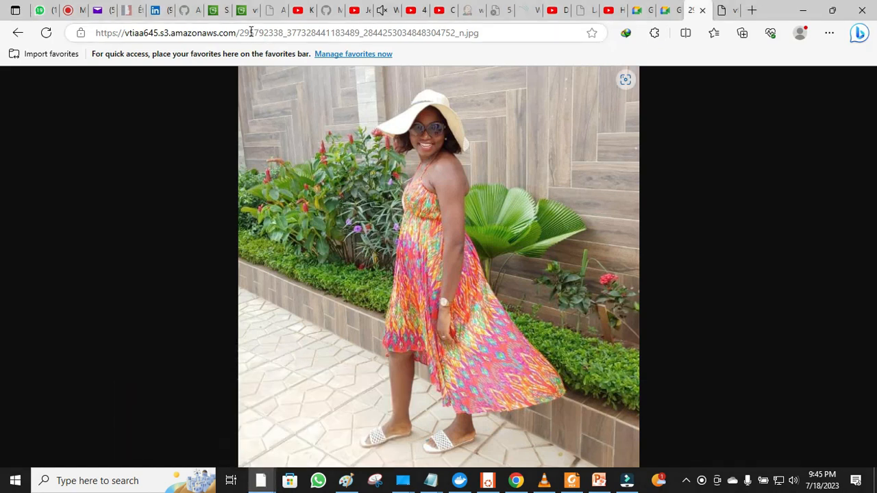
- In the vtiaa645 bucket's Objects list, open the DSC_0204.JPG details page
click(245, 9)
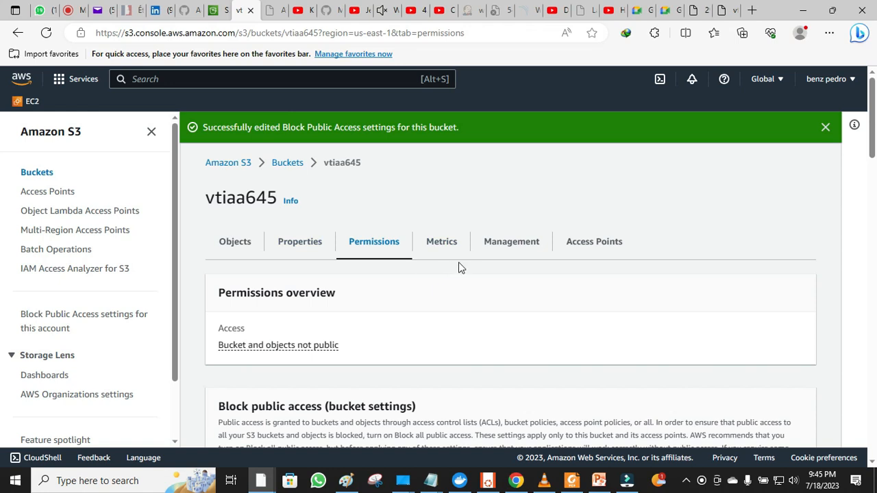
drag(873, 146, 865, 121)
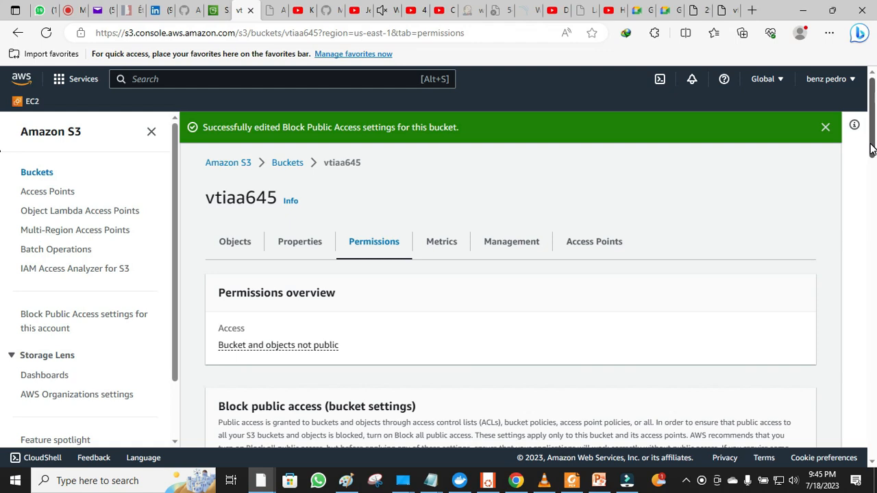
scroll(872, 149, down, 6)
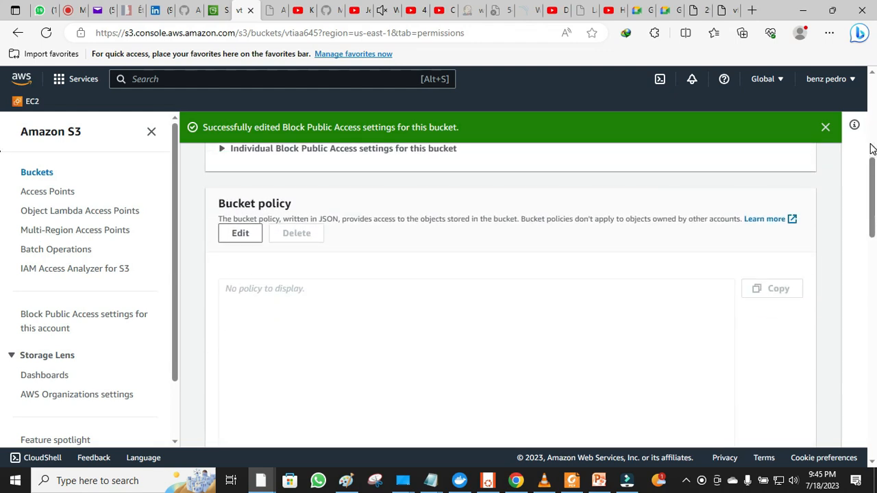
drag(873, 197, 872, 118)
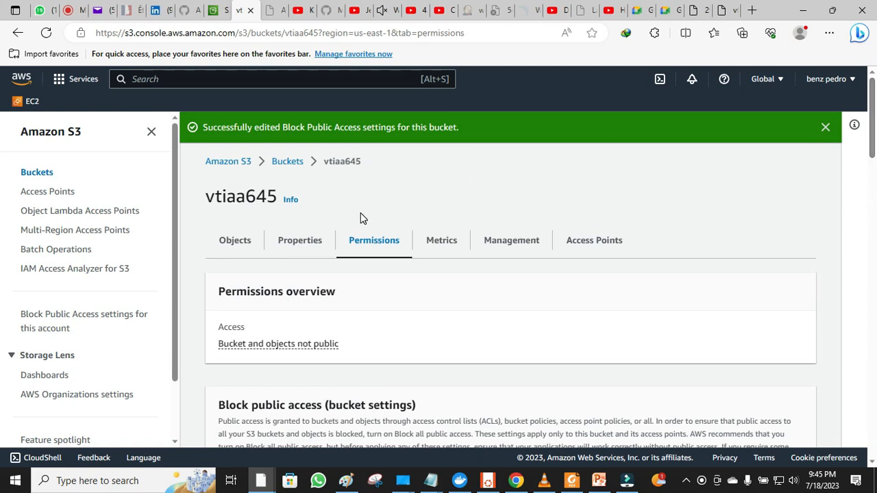
click(231, 244)
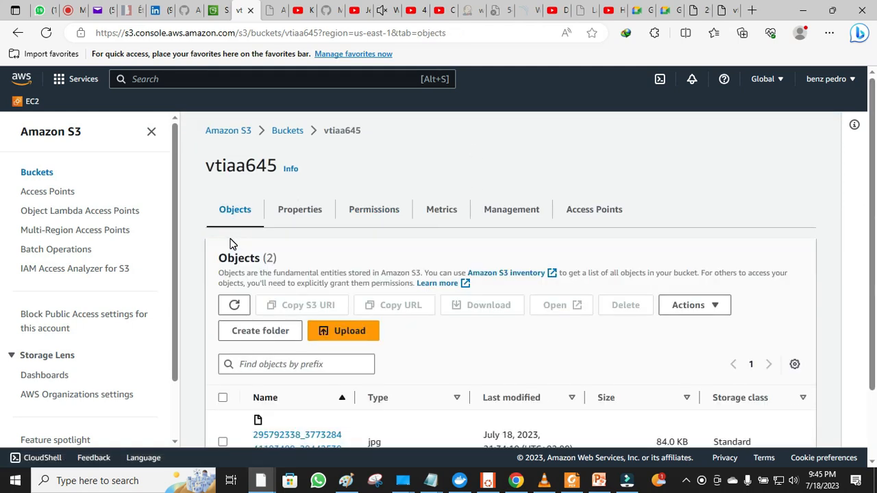
scroll(231, 245, down, 1)
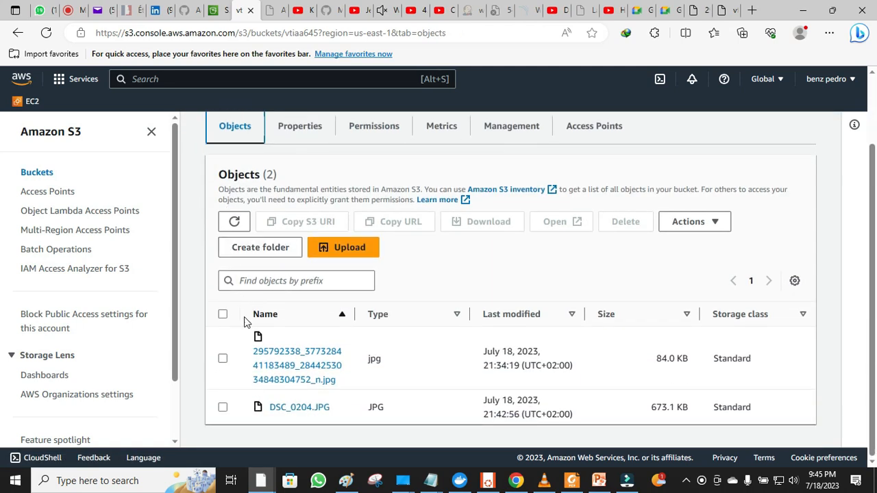
click(286, 408)
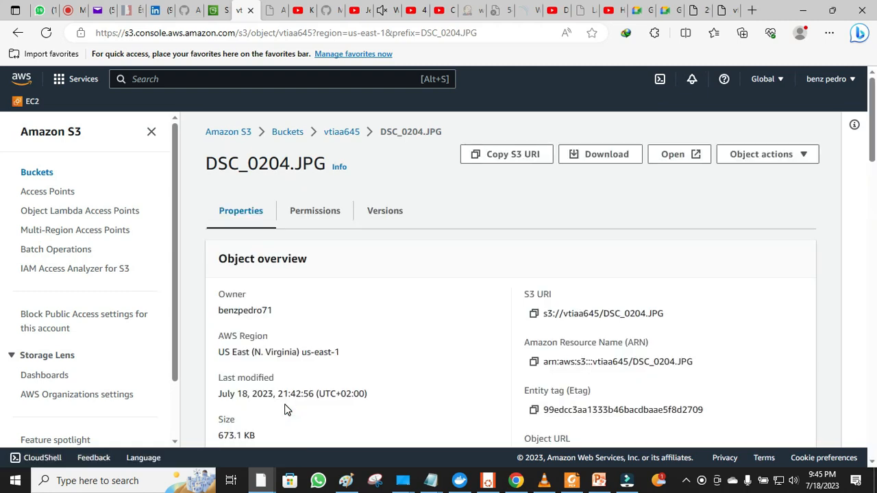
- Edit DSC_0204.JPG's ACL and tick Read for Everyone (public access) objects
scroll(503, 198, down, 6)
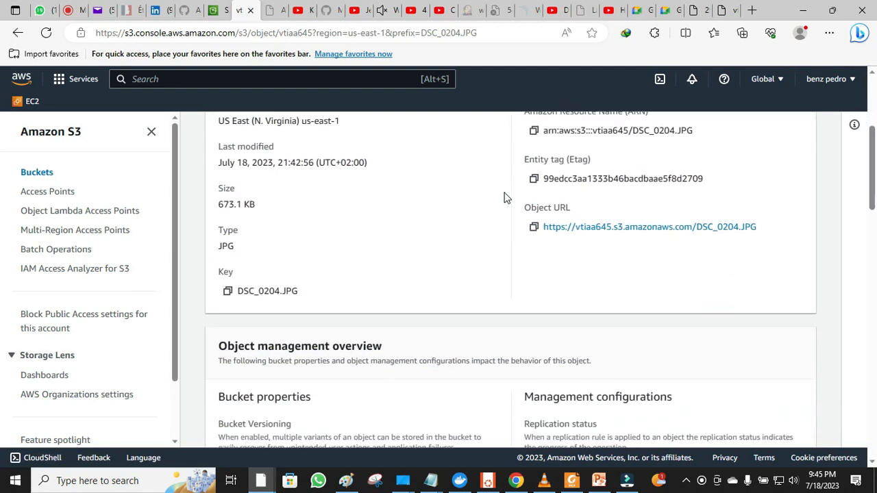
scroll(504, 198, down, 2)
scroll(503, 198, up, 8)
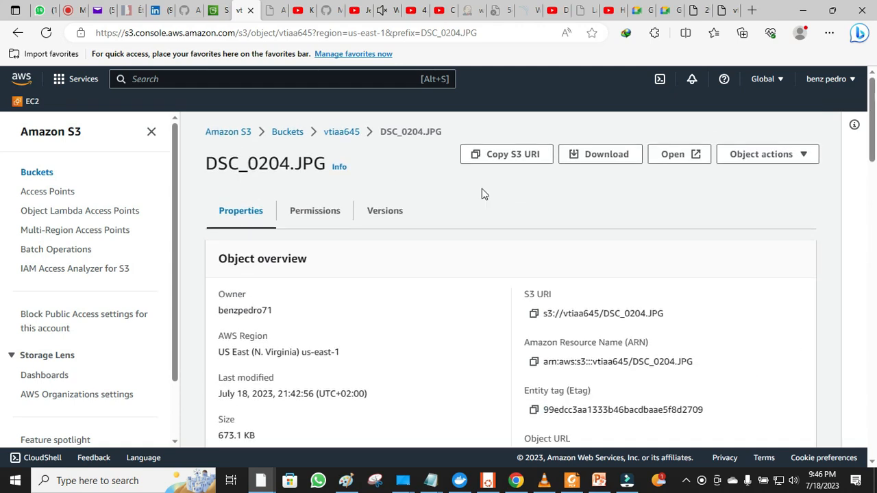
click(299, 215)
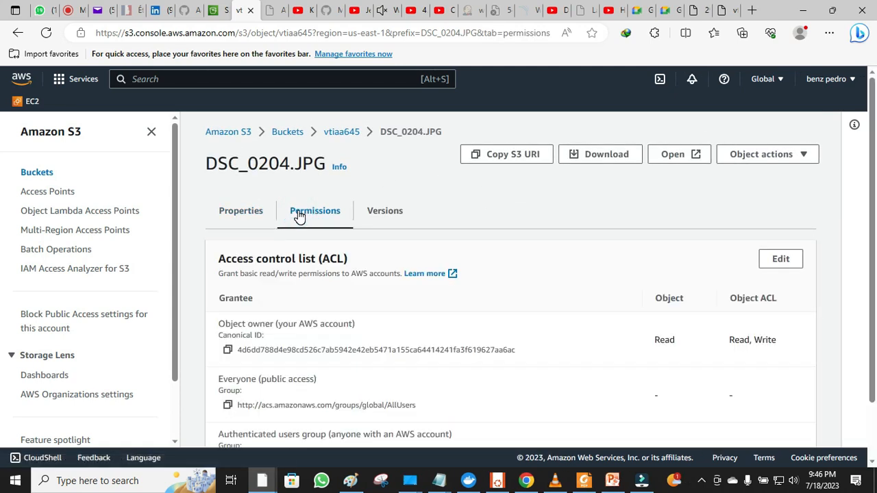
click(780, 258)
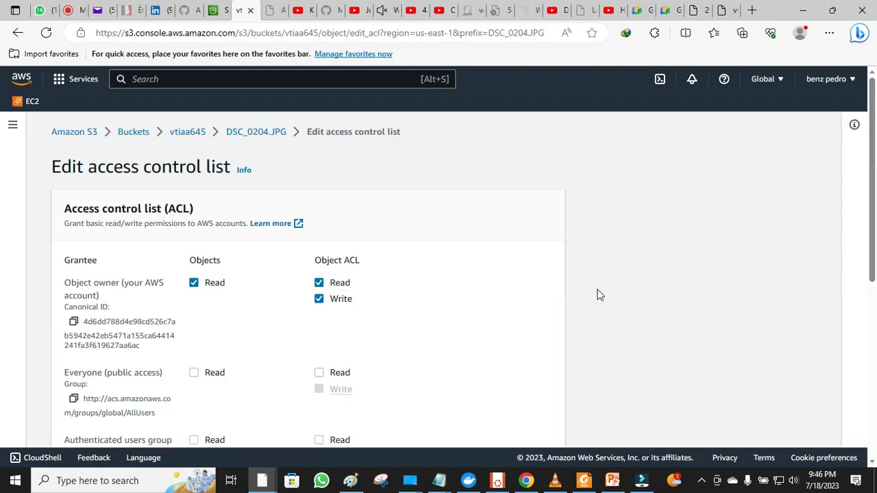
click(194, 375)
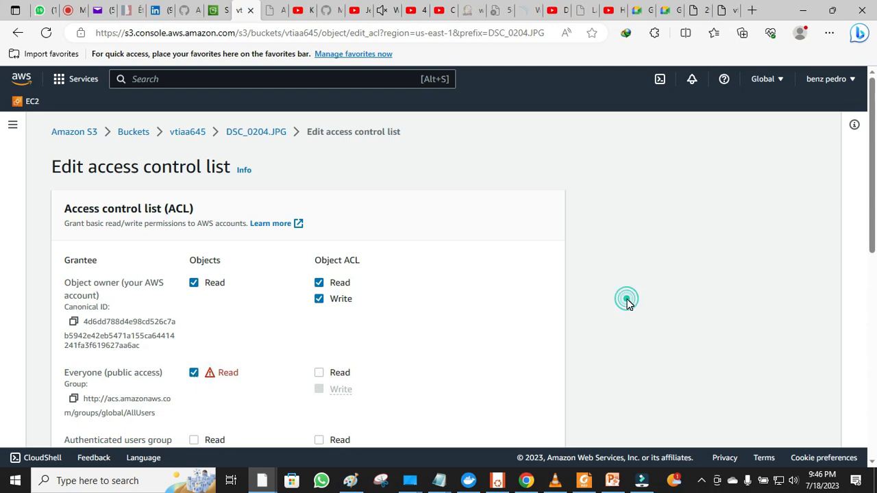
- Acknowledge the public-access warning and save the updated ACL
scroll(629, 304, down, 4)
scroll(628, 304, down, 3)
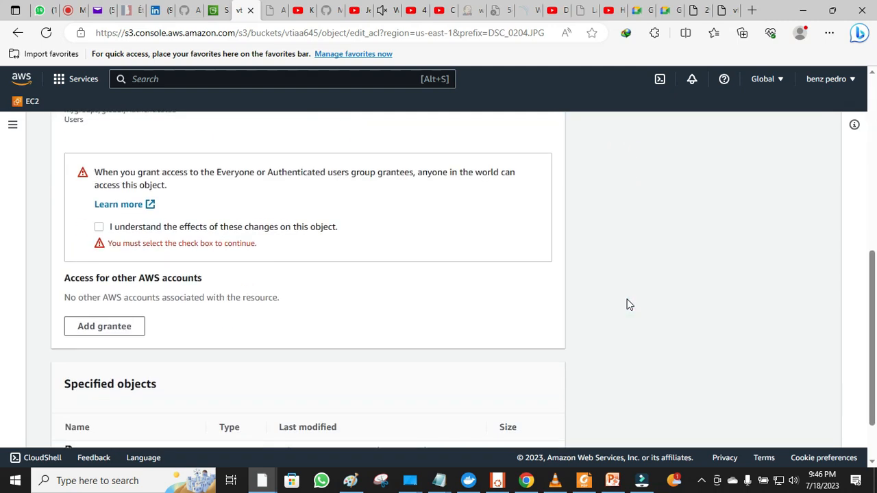
click(521, 416)
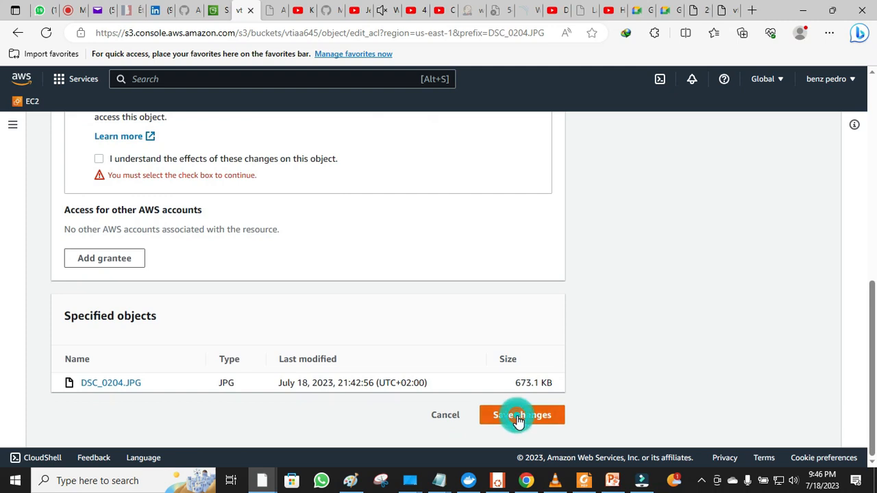
click(99, 160)
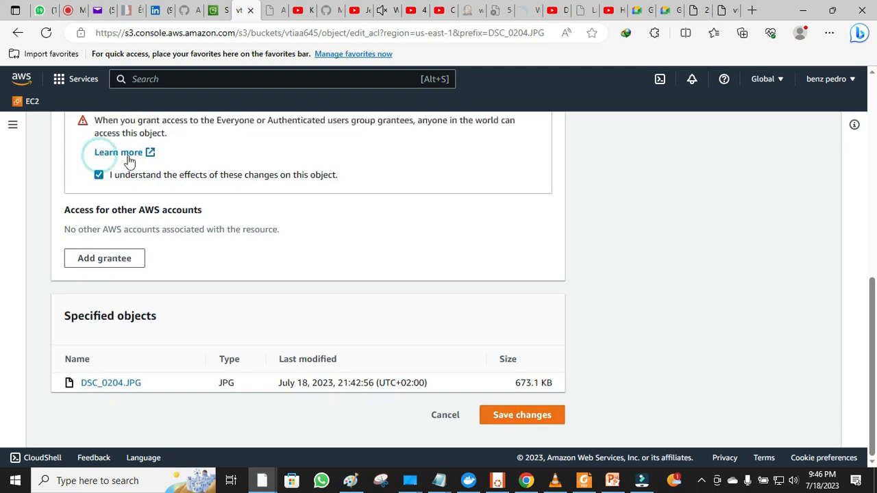
click(507, 417)
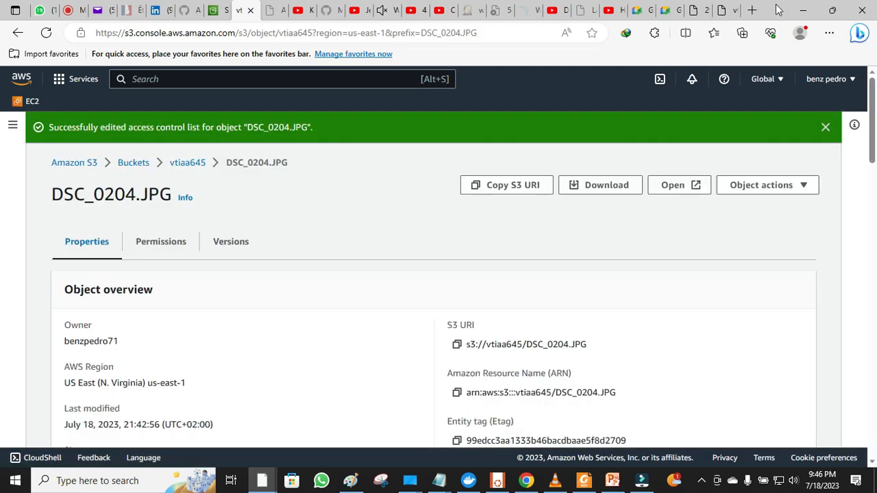
click(733, 10)
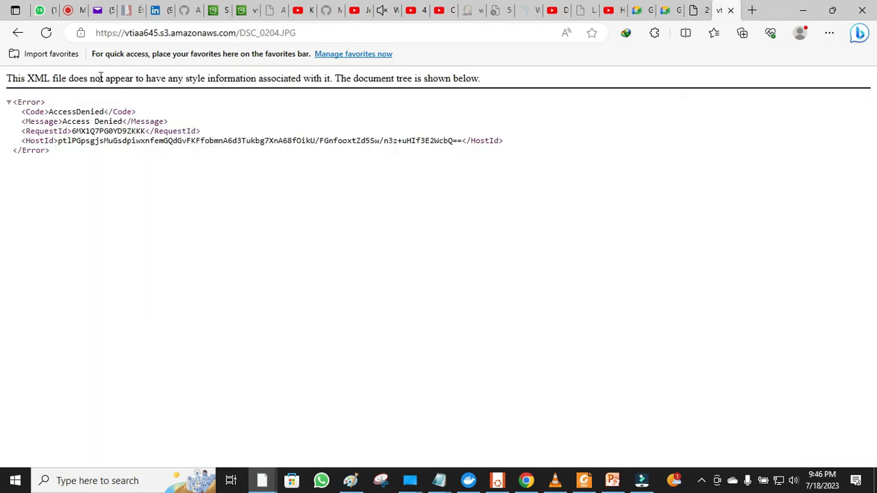
- Reload DSC_0204.JPG's Object URL to see its photo, compare with the other JPG, return to S3
click(49, 33)
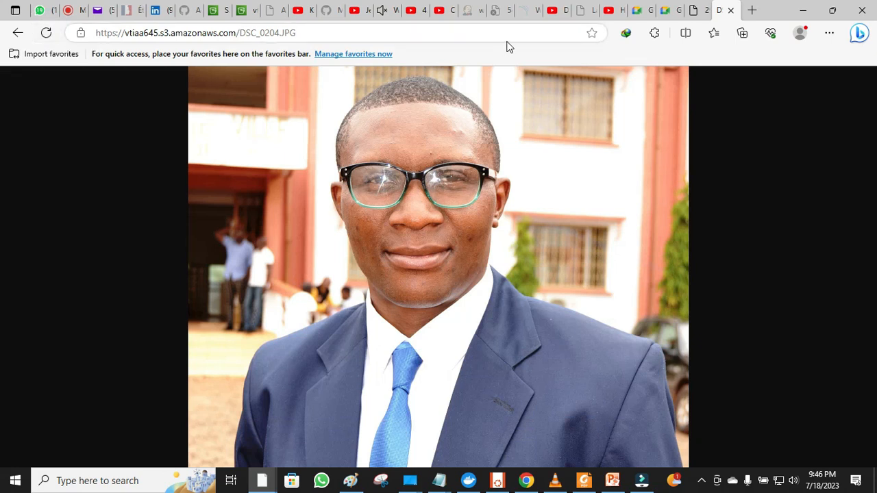
click(703, 14)
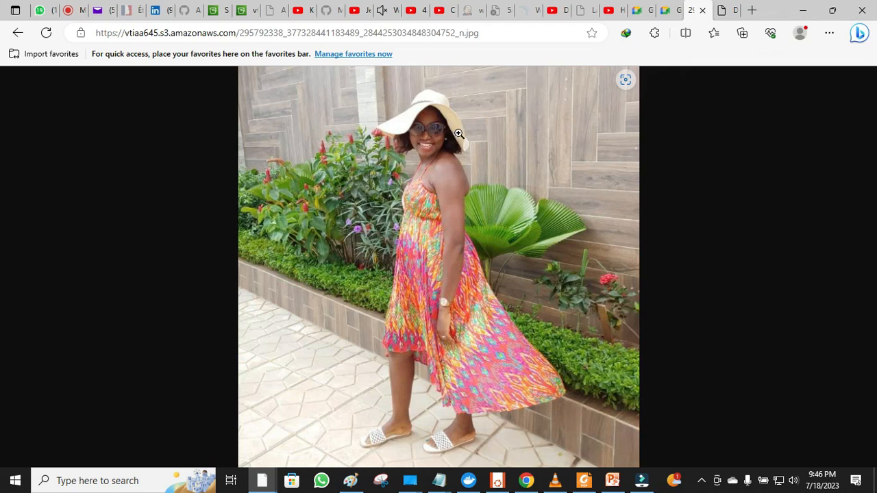
click(730, 9)
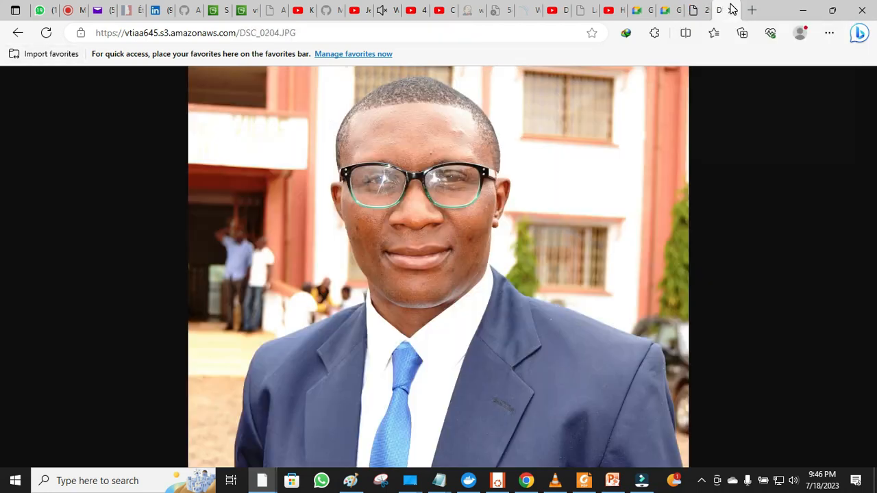
click(701, 10)
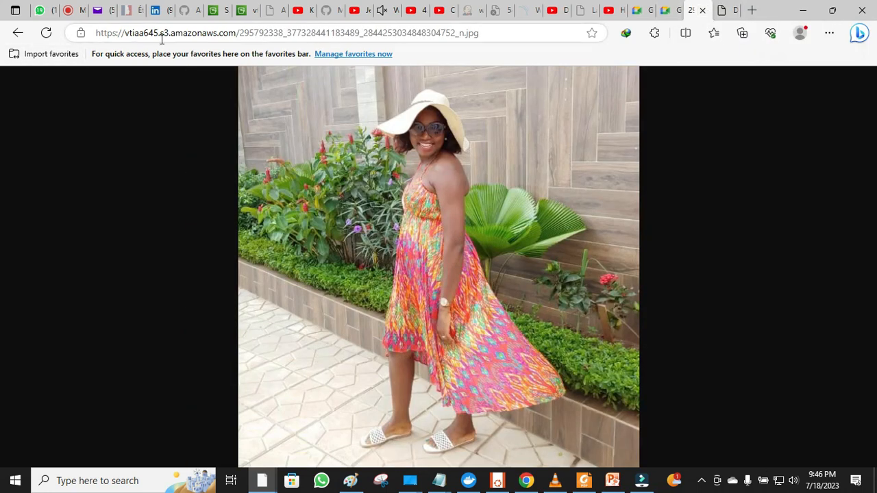
click(218, 11)
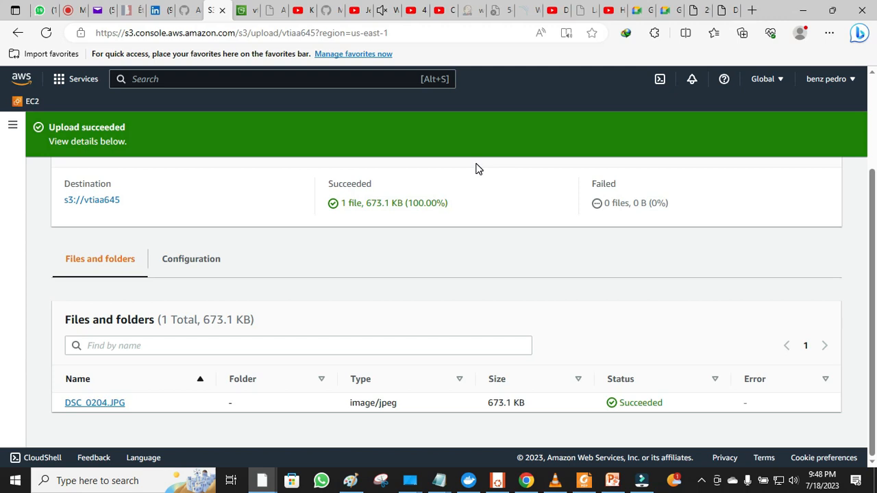
- Bring the PowerPoint presentation with the S3 BUCKETS slide to the front
click(612, 482)
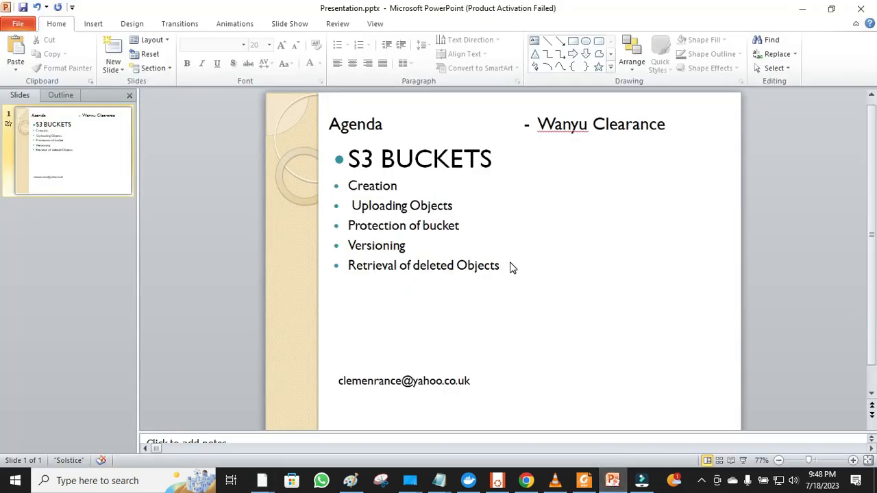
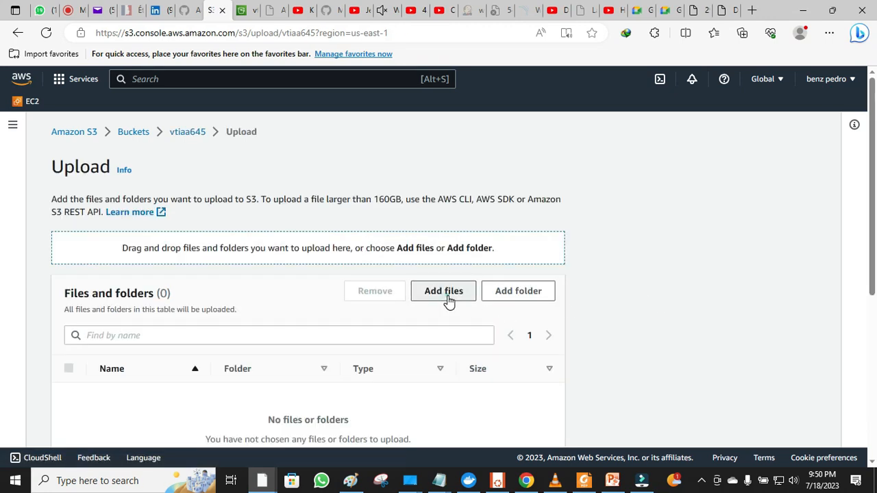
- On the vtiaa645 bucket's upload page, start choosing files from the computer
click(445, 292)
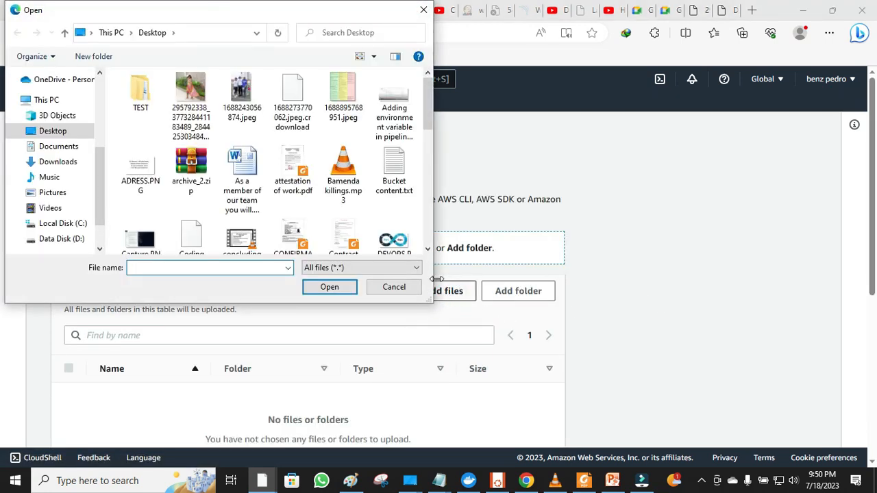
- Add Bucket content.txt from the desktop to the upload list
click(397, 170)
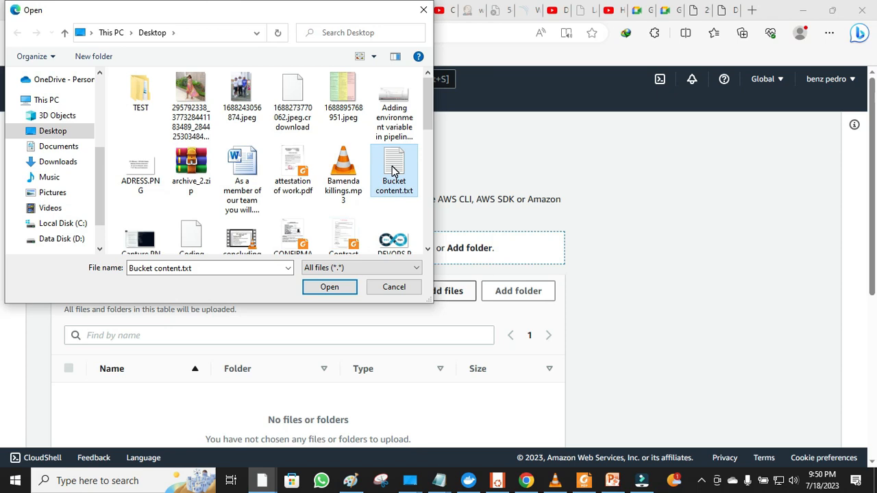
click(329, 287)
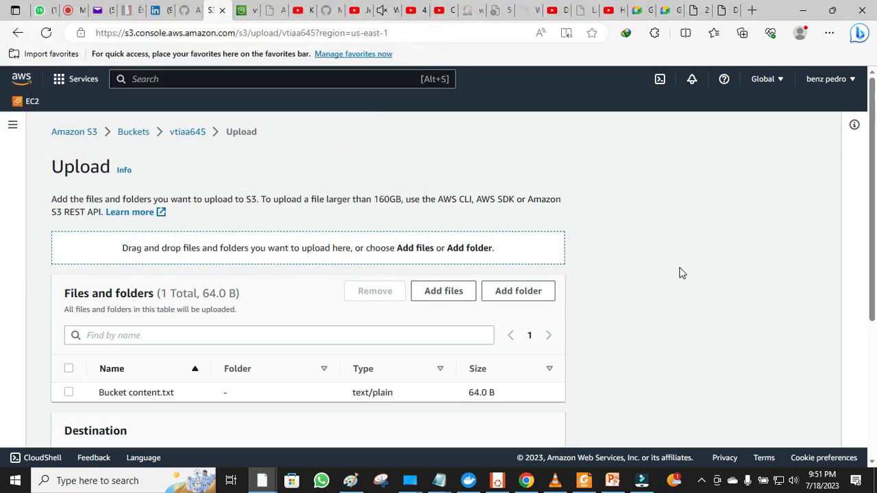
drag(870, 248, 876, 398)
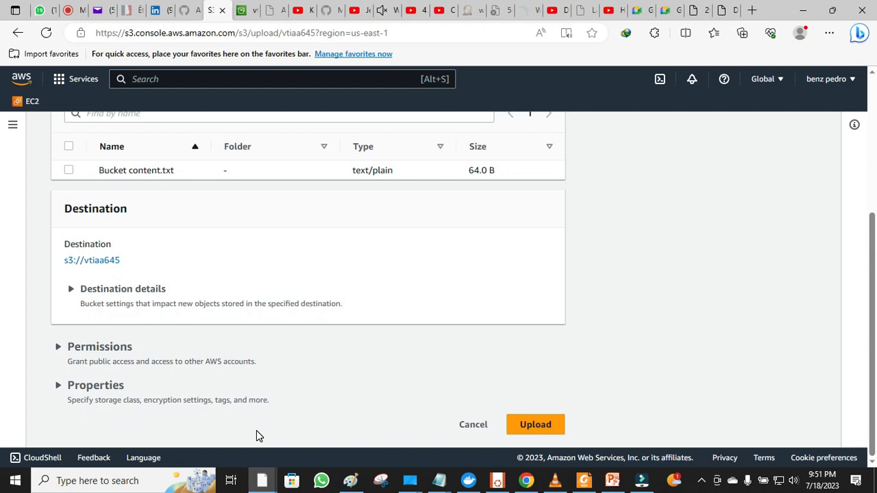
- Grant public-read access, acknowledge the risk, and upload the 64.0 B file
click(115, 355)
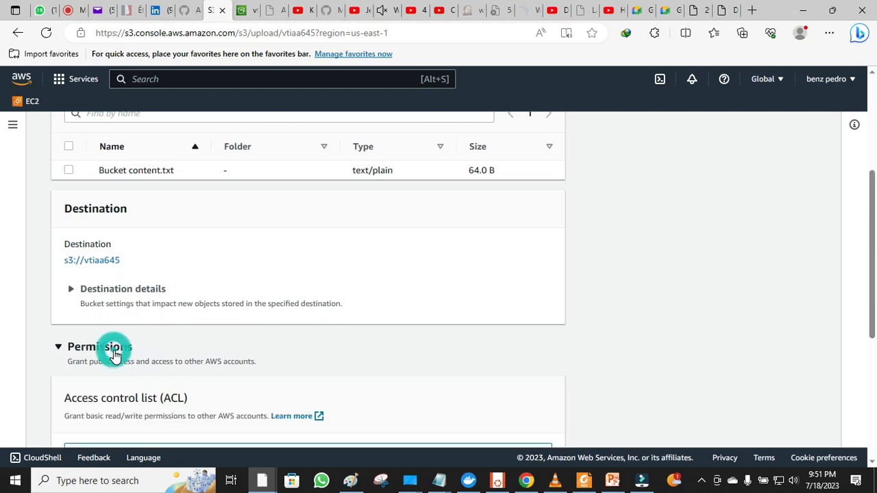
scroll(115, 355, down, 2)
scroll(115, 355, down, 2)
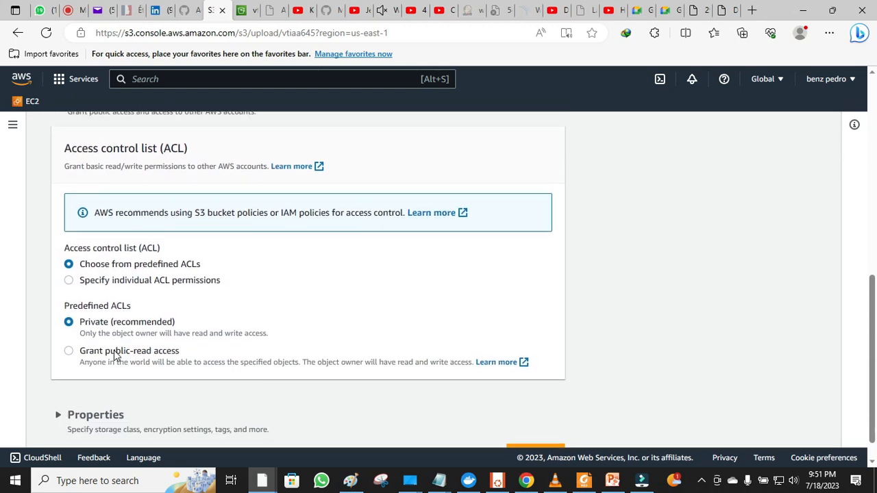
click(70, 350)
key(Down)
key(Down)
key(Down)
key(Down)
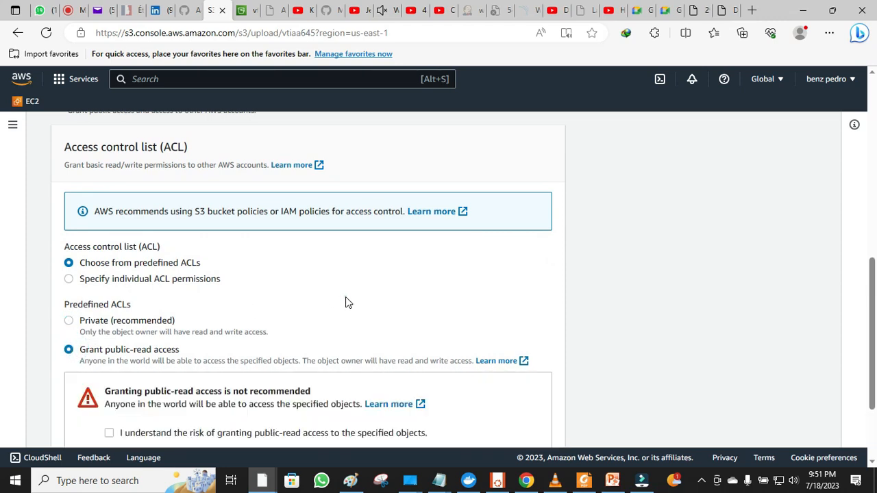
scroll(347, 299, down, 2)
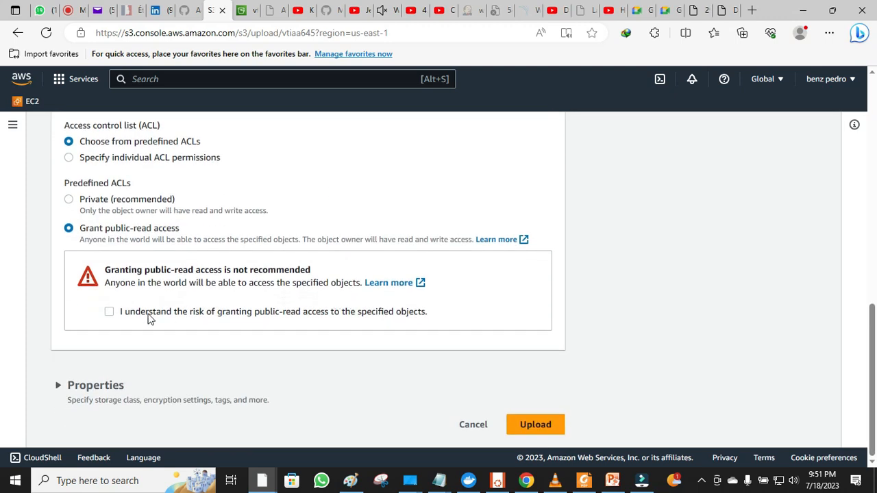
click(110, 312)
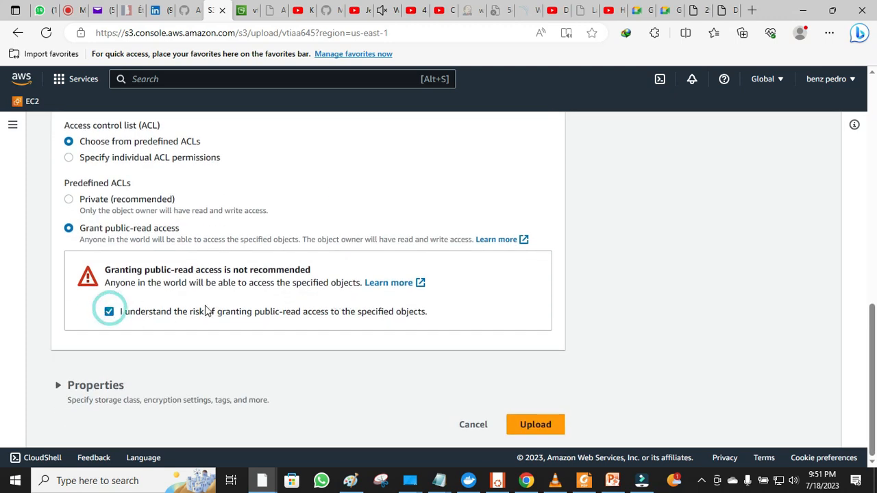
click(525, 425)
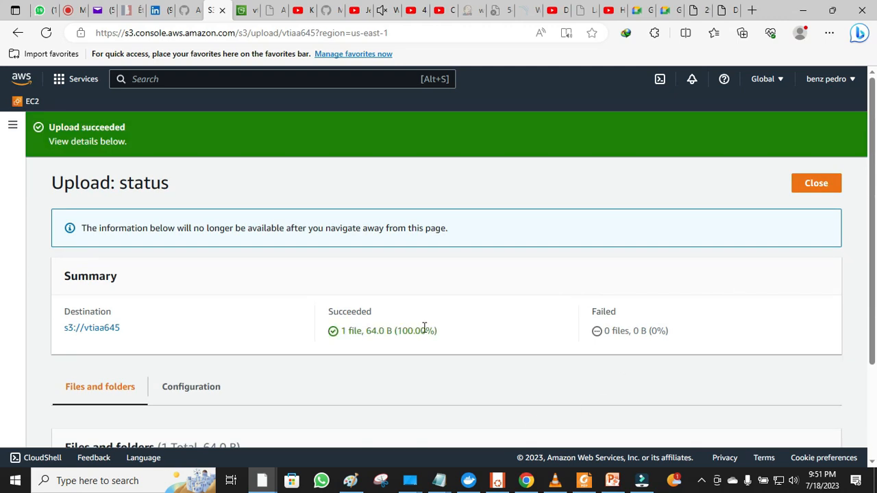
scroll(421, 314, down, 2)
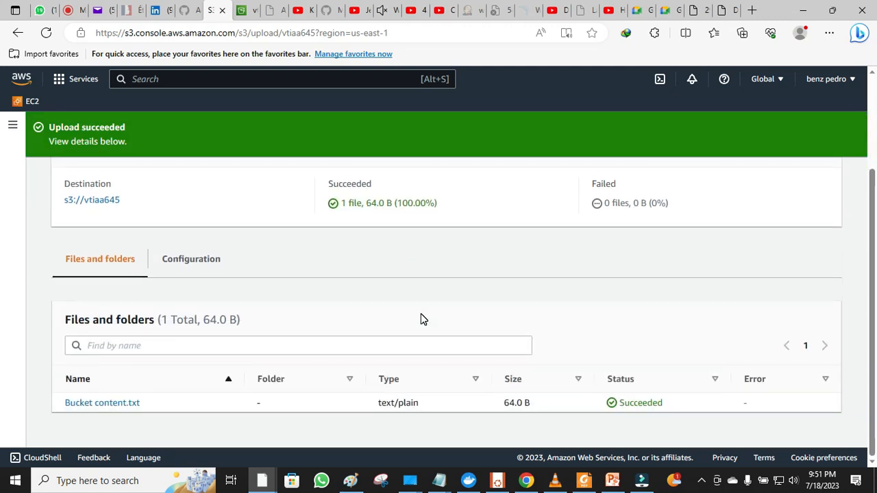
- Open Bucket content.txt's details and copy its Object URL
click(101, 405)
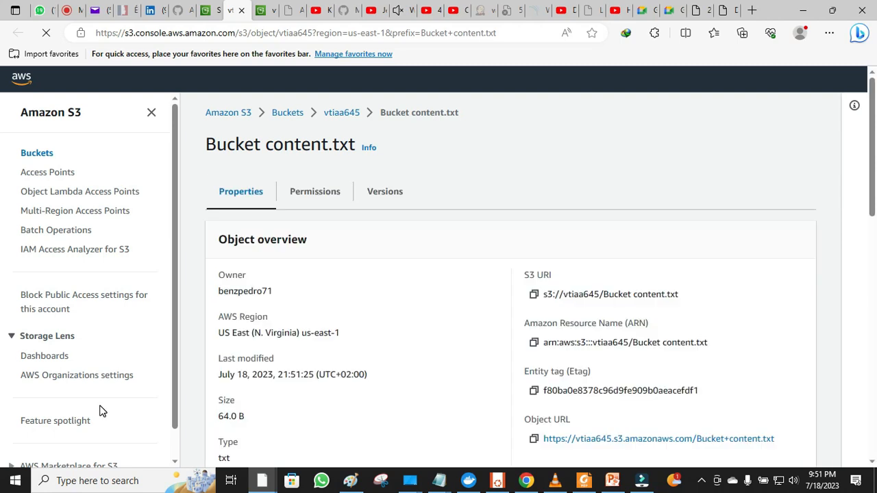
scroll(429, 321, down, 3)
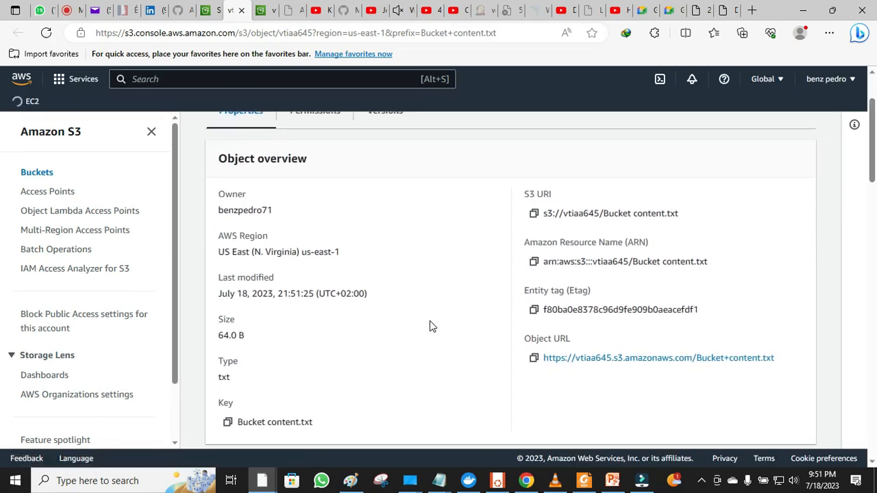
click(534, 357)
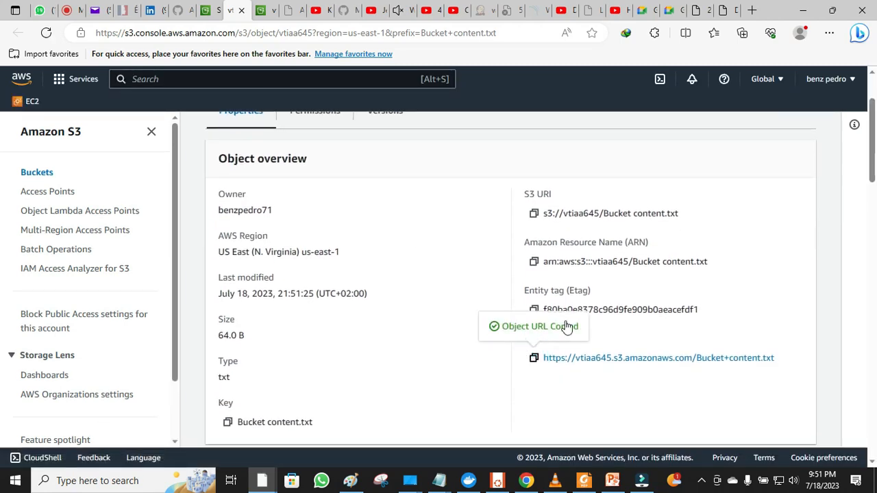
- Load the copied URL in a new tab to view the file's text, then close the extra tabs
click(751, 10)
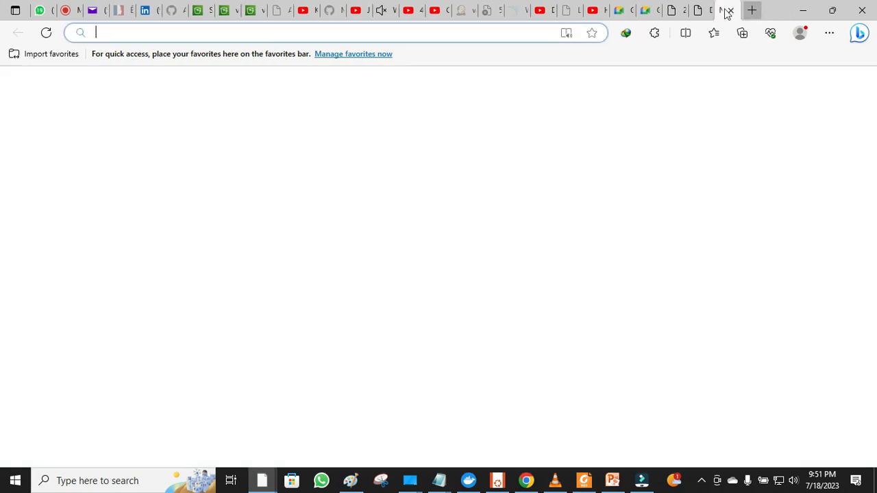
right_click(494, 34)
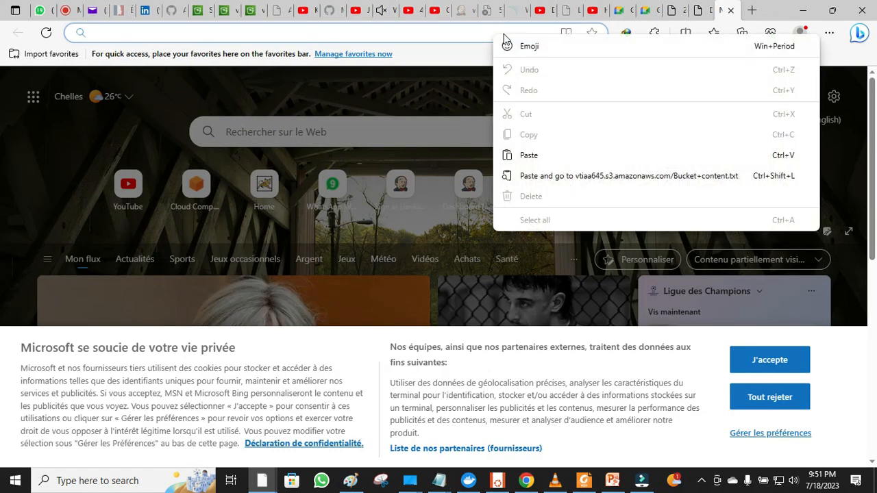
click(529, 157)
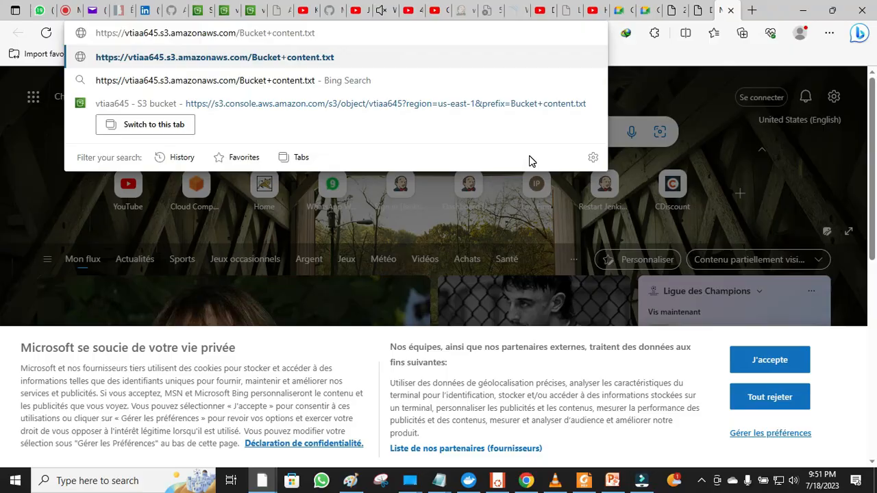
key(Return)
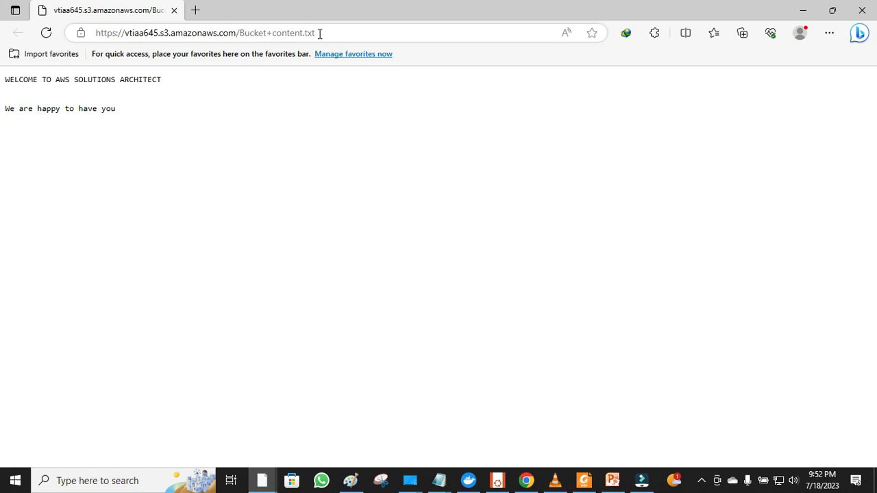
click(173, 10)
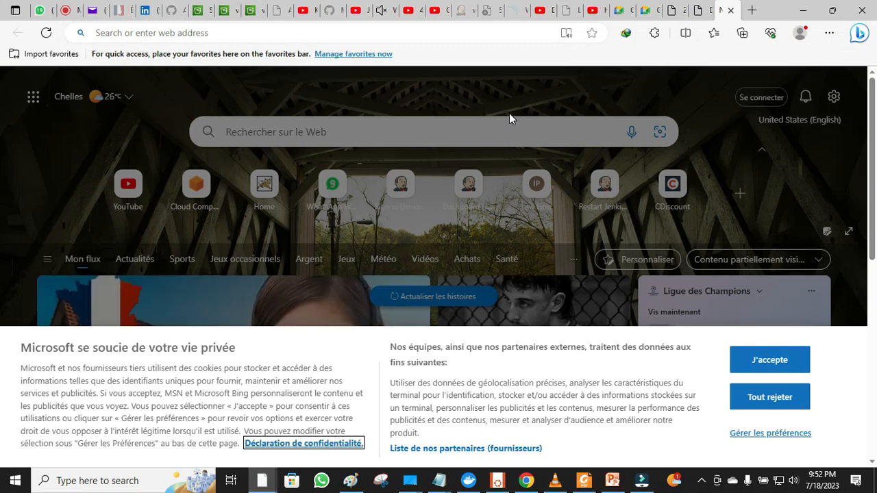
click(730, 10)
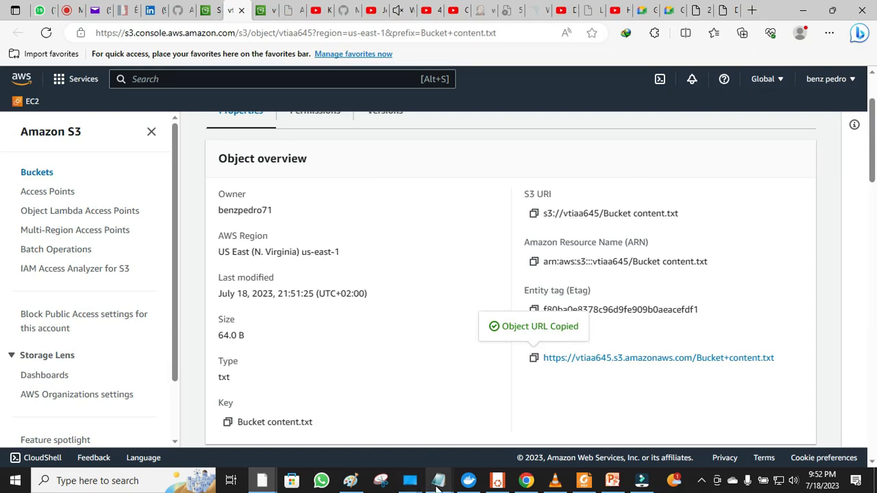
- In Notepad, replace 'We are happy to have you' with 'Please make yourself comfortable' and save
mouse_move(463, 482)
click(533, 426)
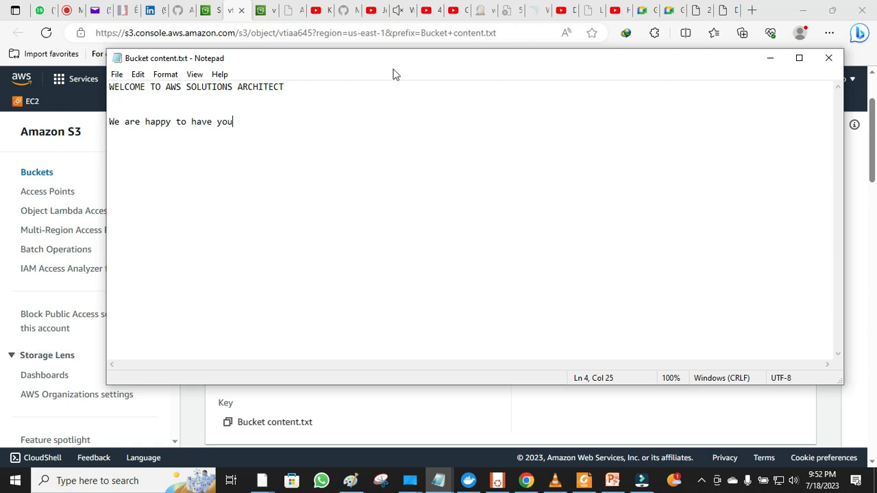
key(BackSpace)
key(BackSpace)
key(BackSpace)
key(BackSpace)
key(BackSpace)
key(BackSpace)
key(BackSpace)
key(BackSpace)
key(BackSpace)
key(BackSpace)
key(BackSpace)
key(BackSpace)
key(BackSpace)
key(BackSpace)
key(BackSpace)
key(BackSpace)
key(BackSpace)
key(BackSpace)
key(BackSpace)
key(BackSpace)
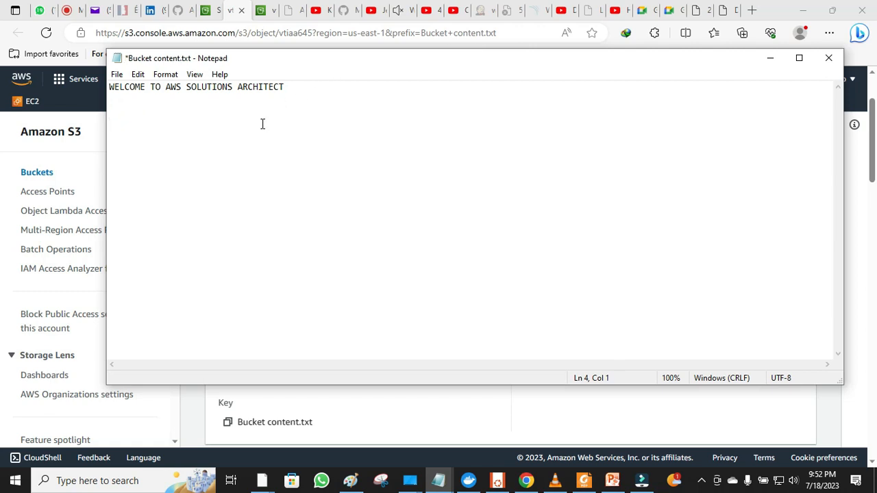
text(Please make yourself comfortable)
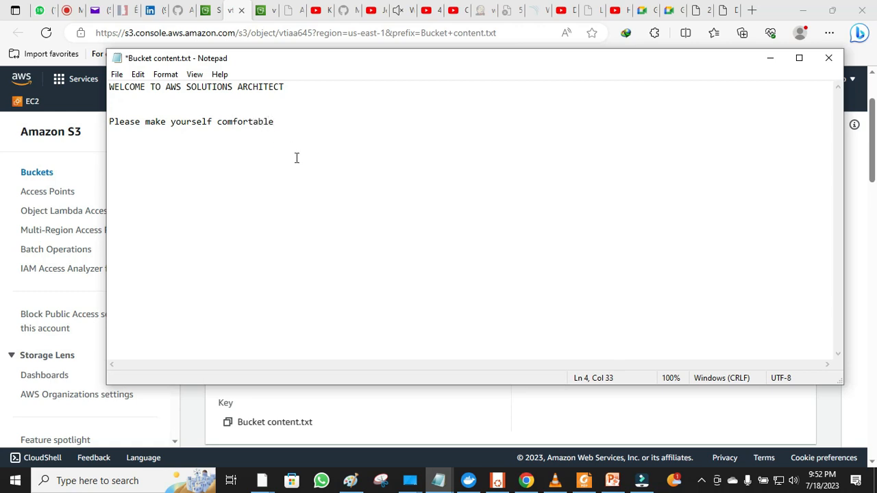
click(296, 159)
key(ctrl+s)
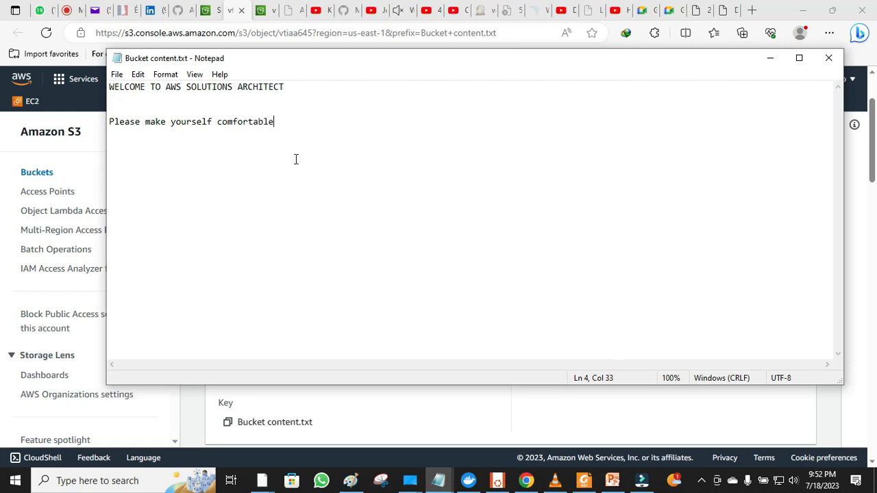
click(270, 131)
click(366, 159)
click(366, 164)
click(194, 416)
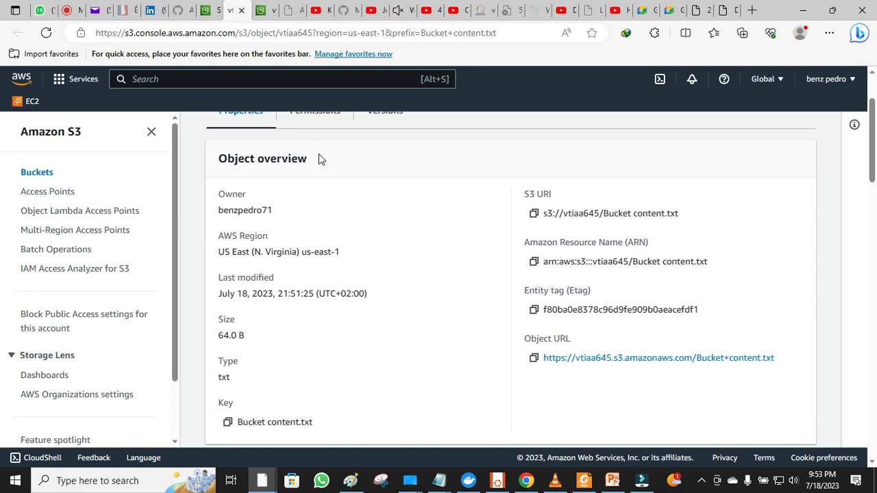
- Go back to the buckets list, open vtiaa645, and open the DSC_0204.JPG object page
click(37, 172)
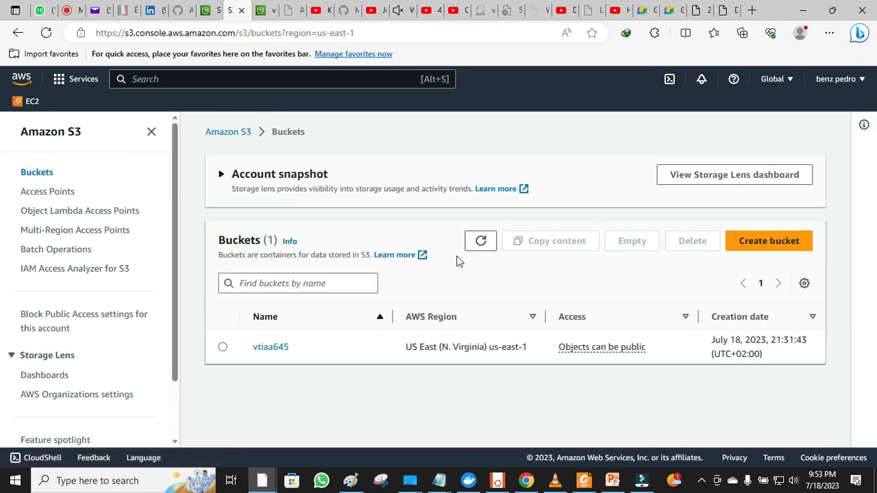
click(224, 348)
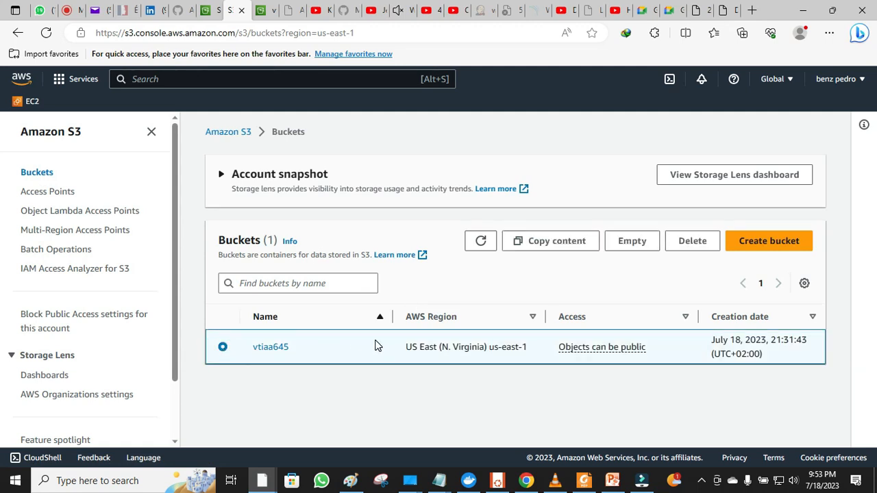
click(274, 348)
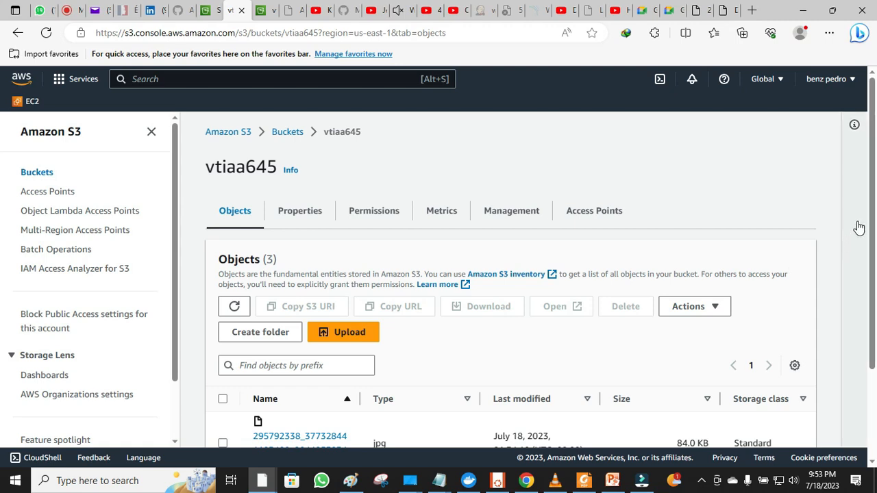
drag(875, 207, 875, 310)
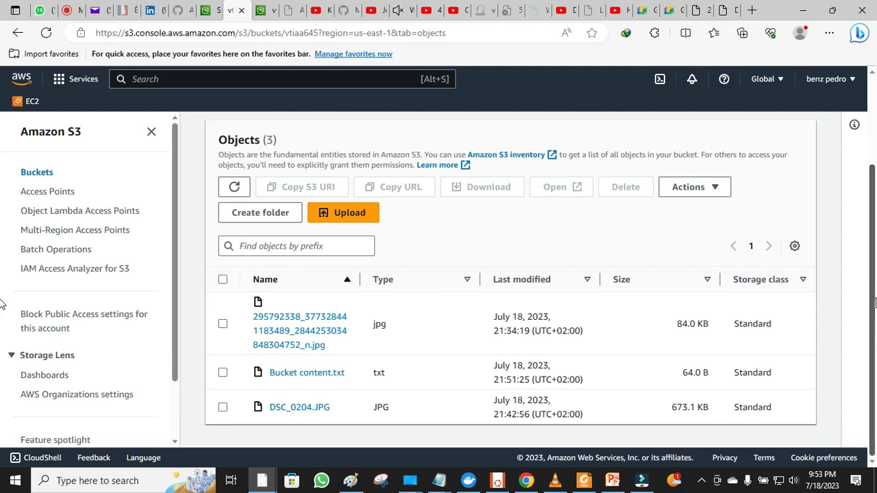
drag(876, 312, 875, 345)
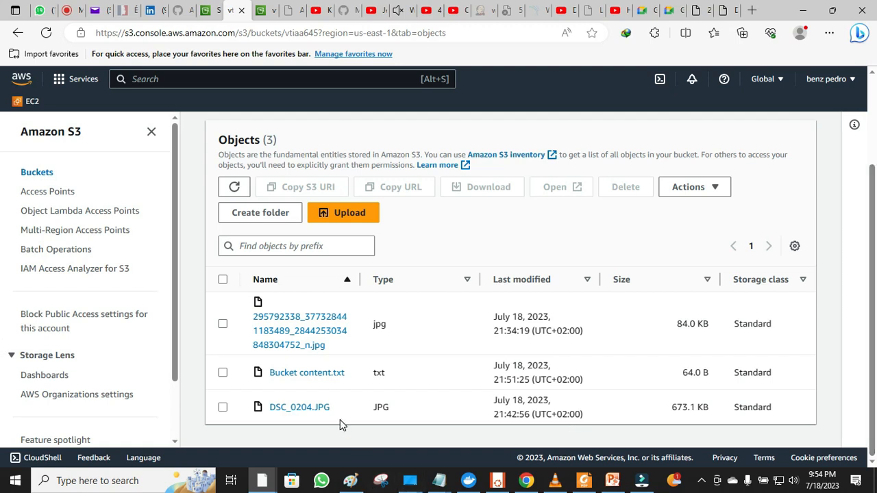
click(302, 409)
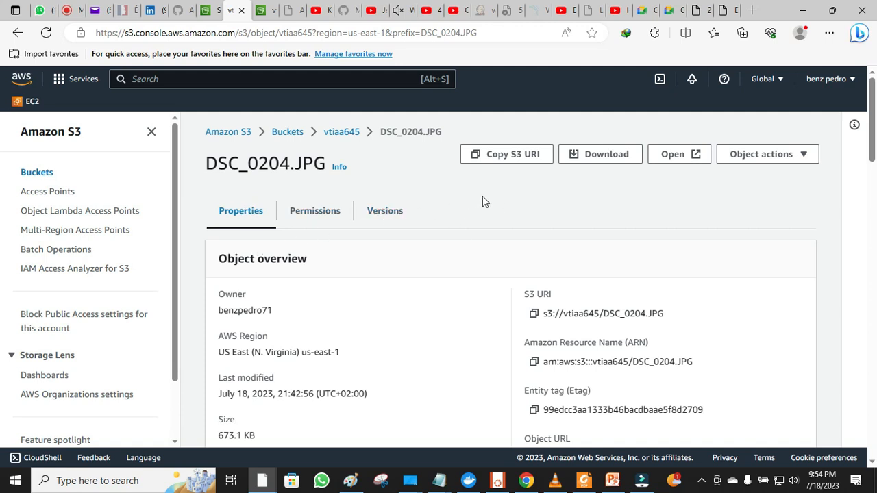
- Enable bucket versioning from the Versions tab, then go back to vtiaa645's objects list
click(379, 219)
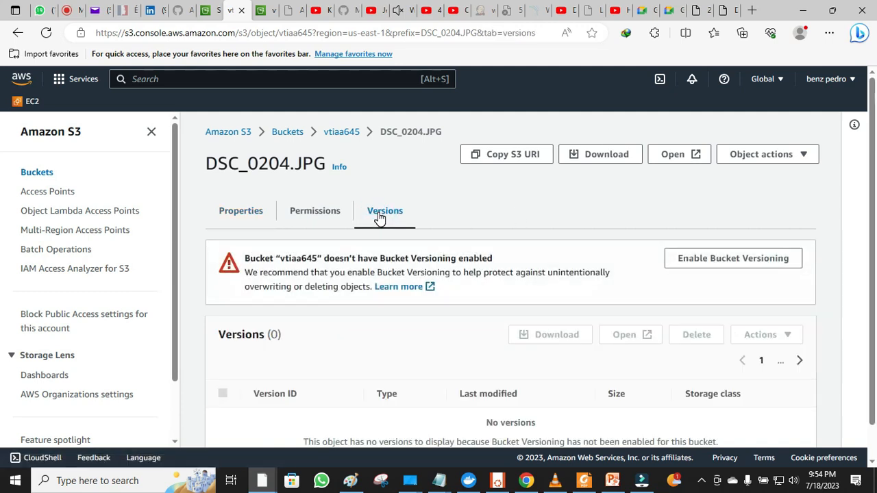
click(696, 261)
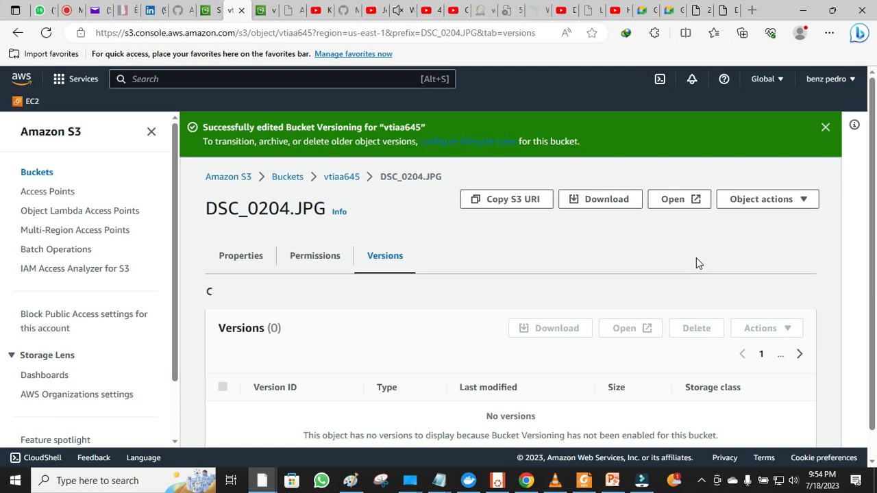
click(823, 129)
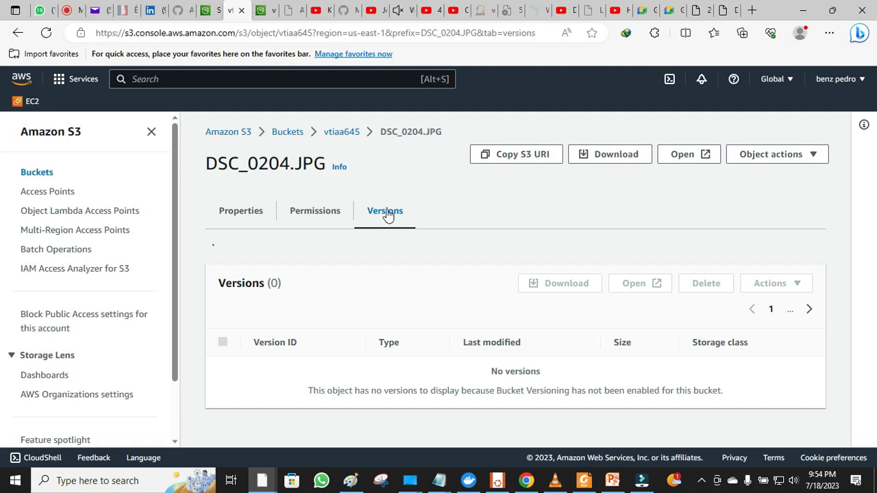
click(339, 132)
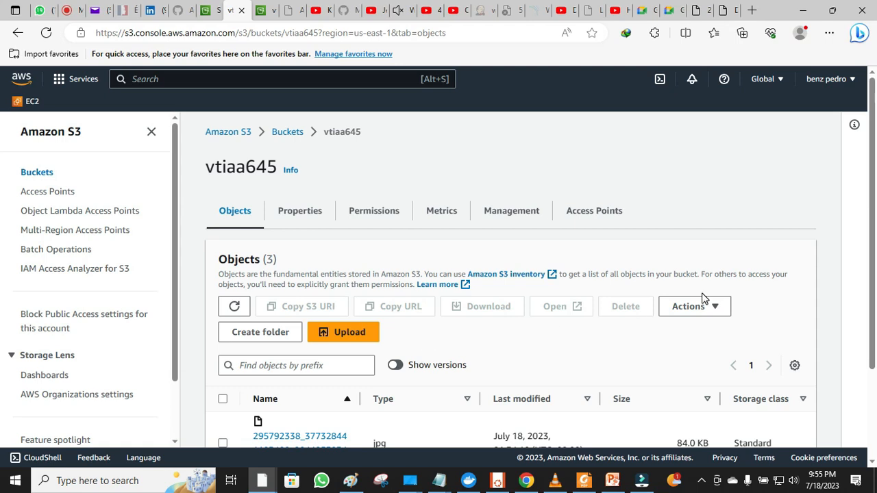
- Turn on Show versions in the vtiaa645 objects list, then view and close the DSC_0204.JPG photo tab
drag(874, 250, 875, 341)
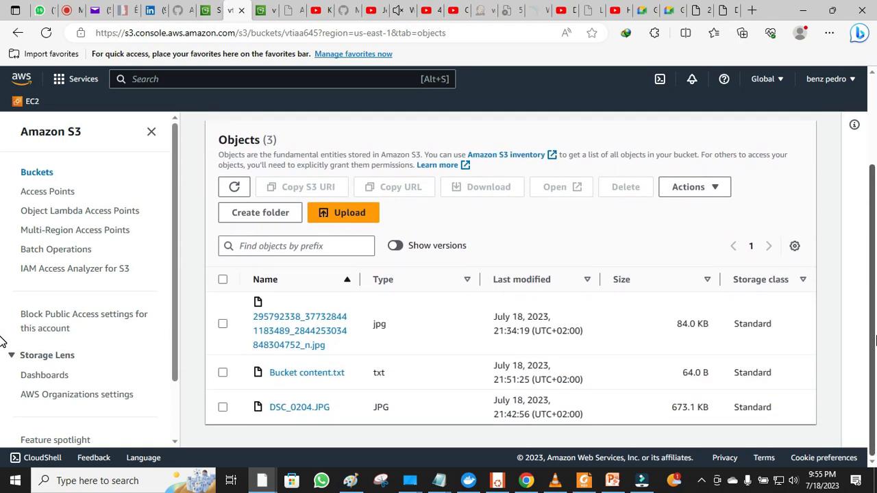
click(395, 247)
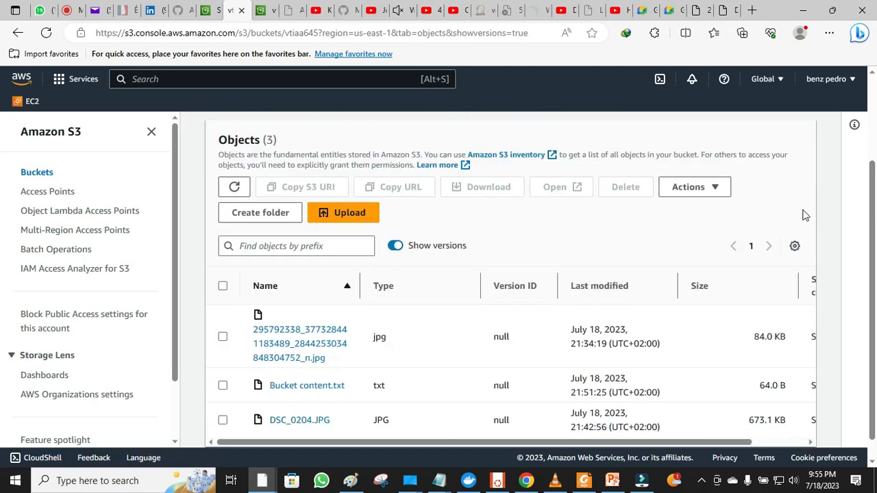
scroll(873, 204, down, 1)
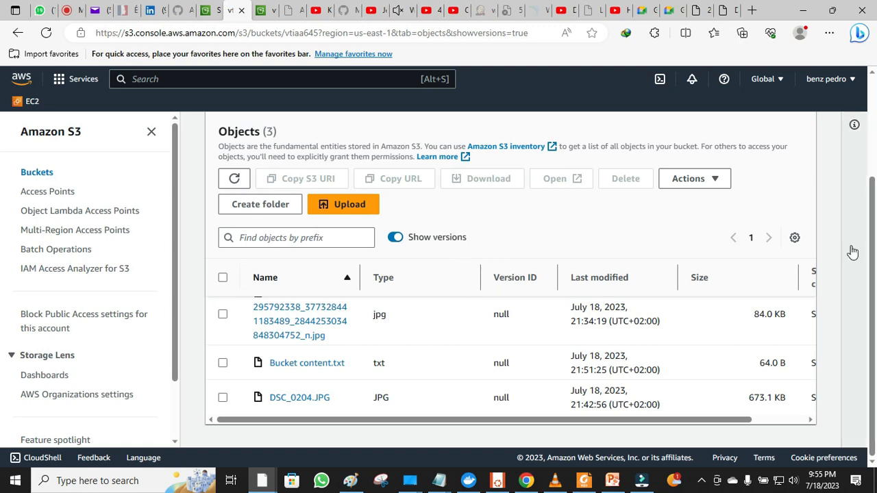
drag(874, 263, 868, 192)
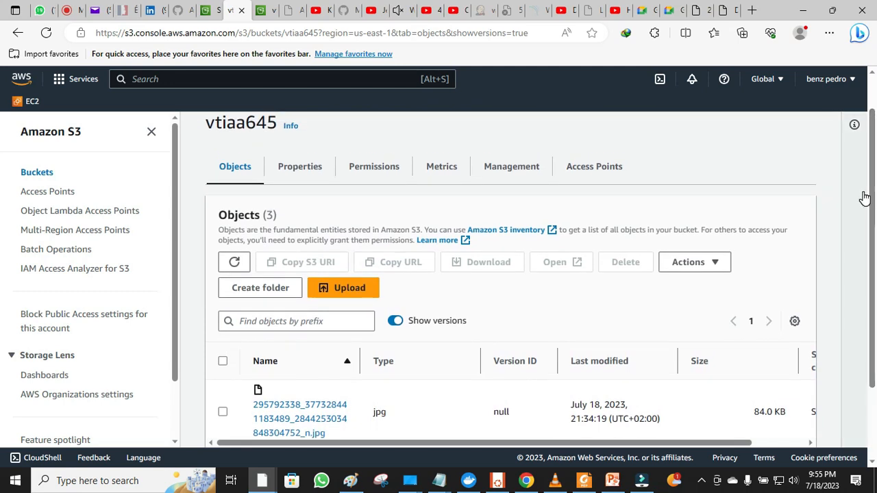
drag(873, 199, 876, 267)
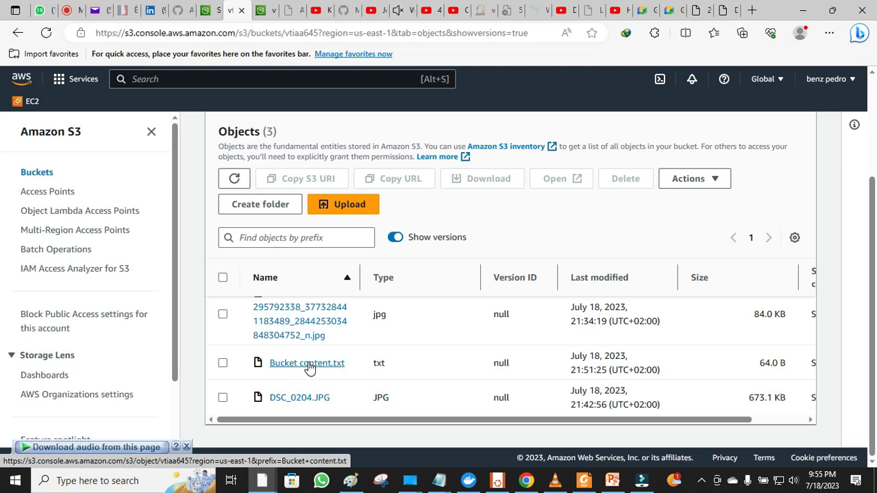
click(723, 10)
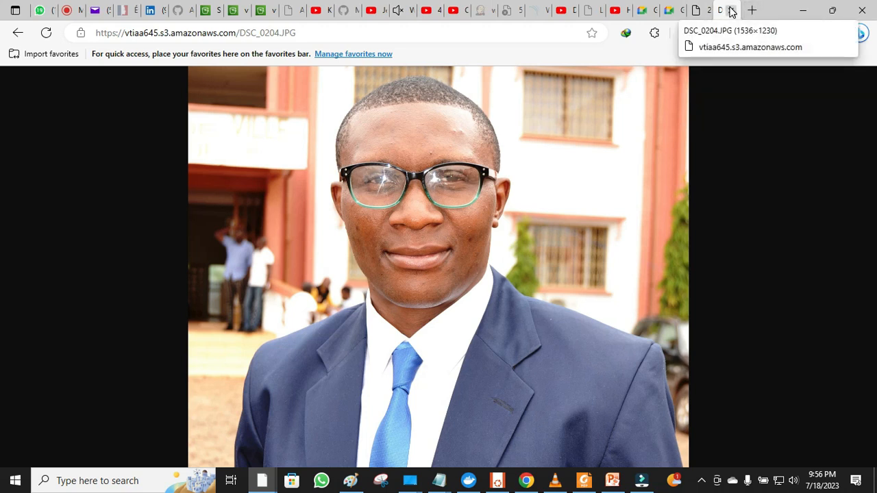
click(731, 11)
- Return to the DSC_0204.JPG object page and copy its Object URL
click(730, 10)
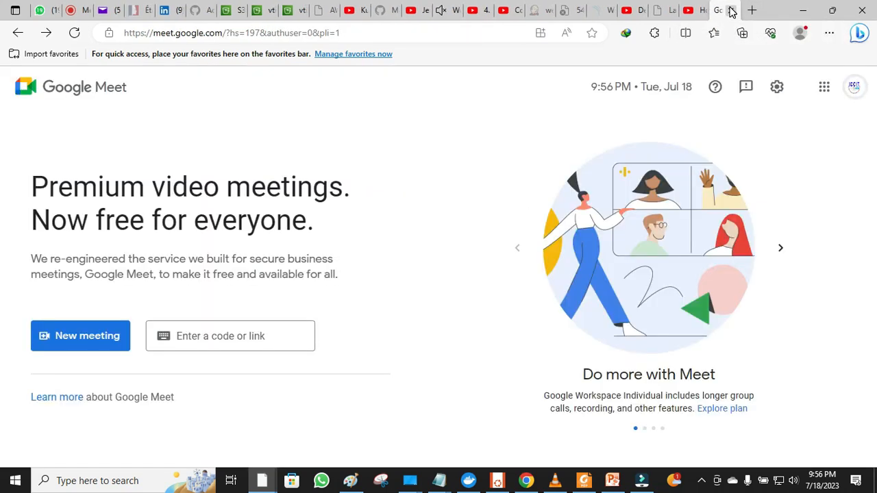
click(263, 481)
click(291, 10)
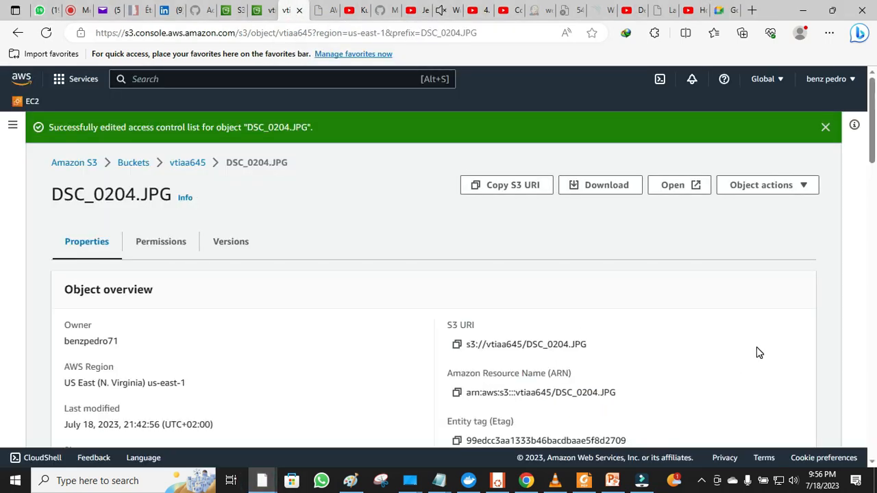
scroll(759, 352, down, 2)
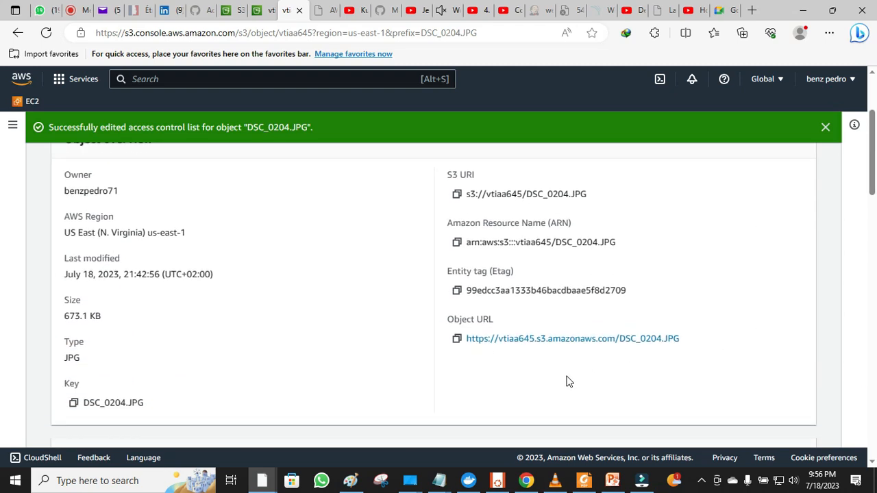
click(457, 338)
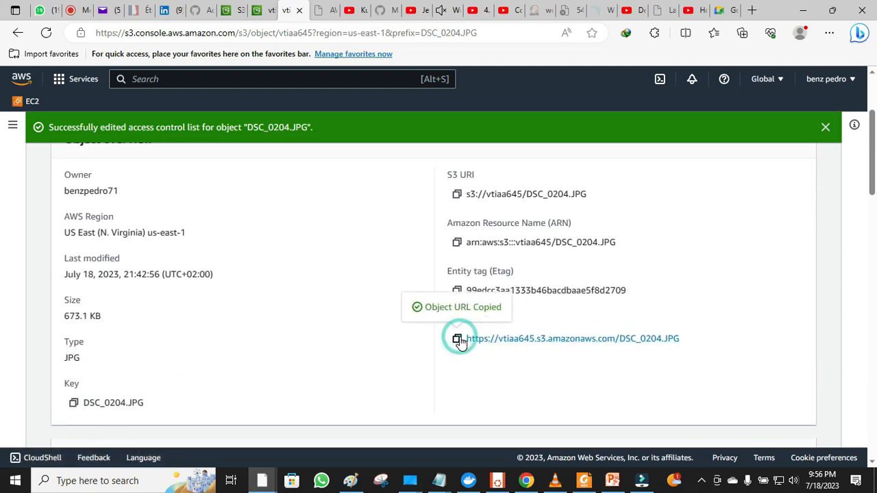
- Open the copied URL in a new tab to confirm the photo loads, then close it
click(752, 10)
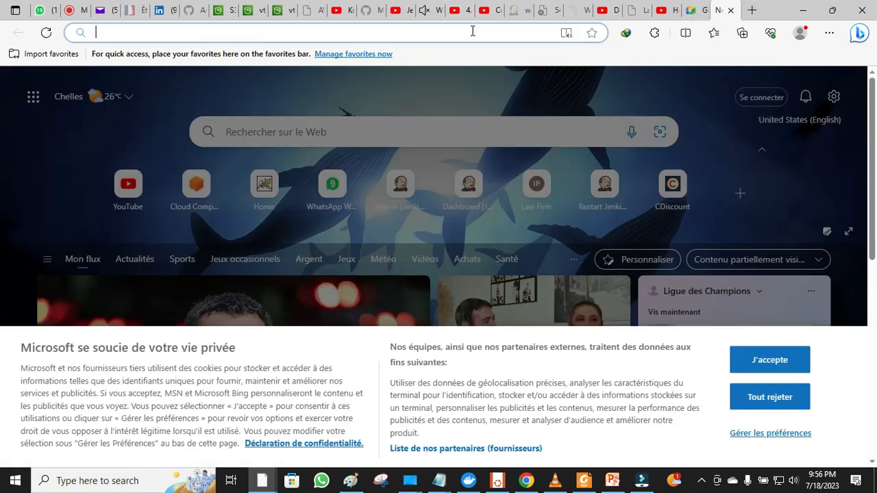
right_click(472, 30)
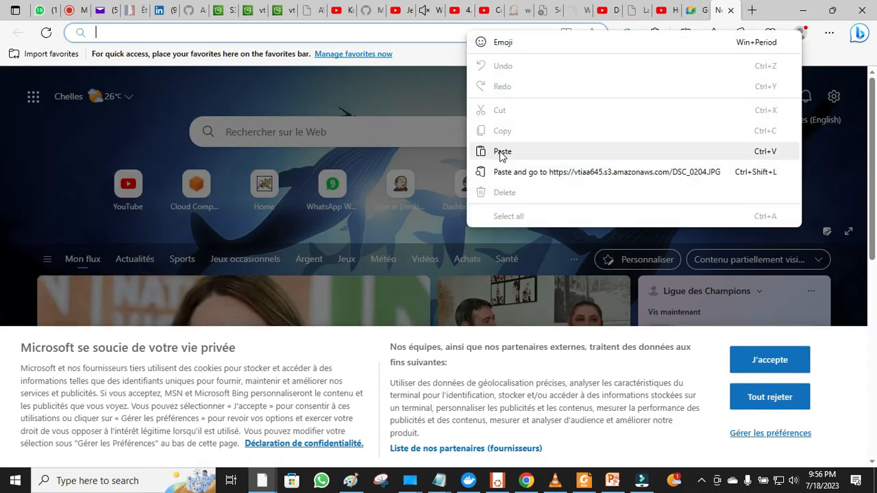
click(501, 153)
key(Return)
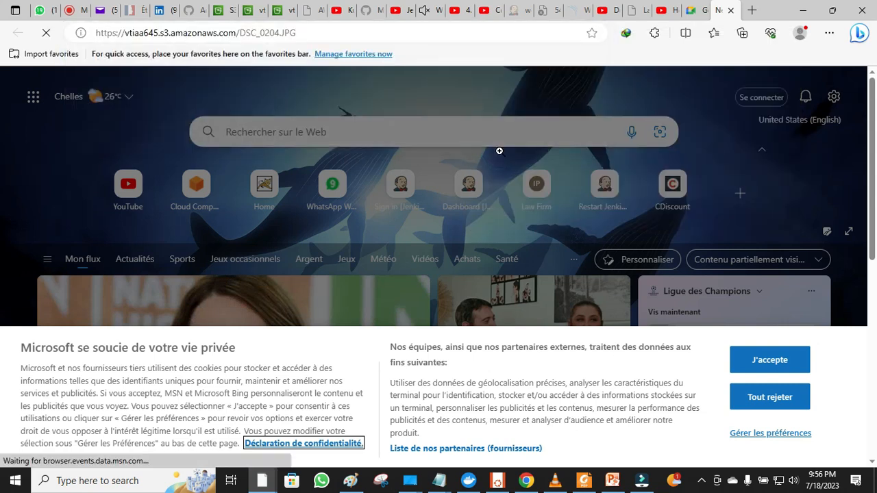
click(732, 11)
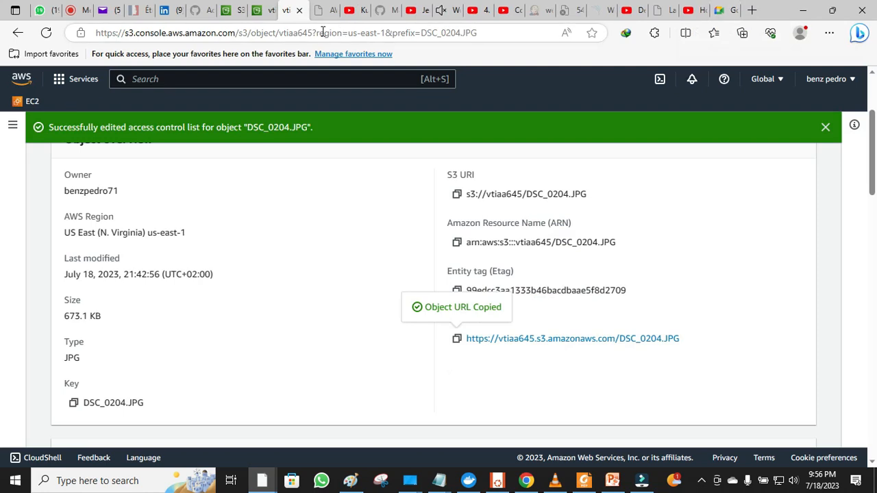
- Open Bucket content.txt's details from the objects list and copy its Object URL
click(259, 12)
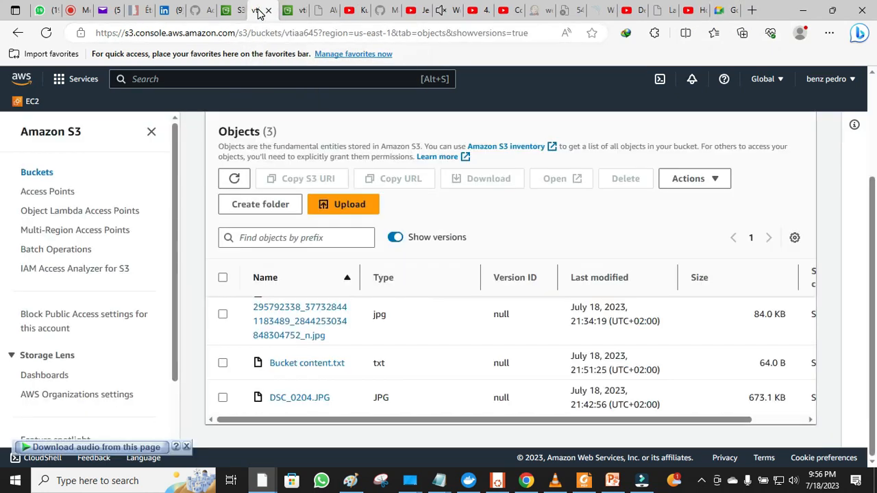
click(325, 364)
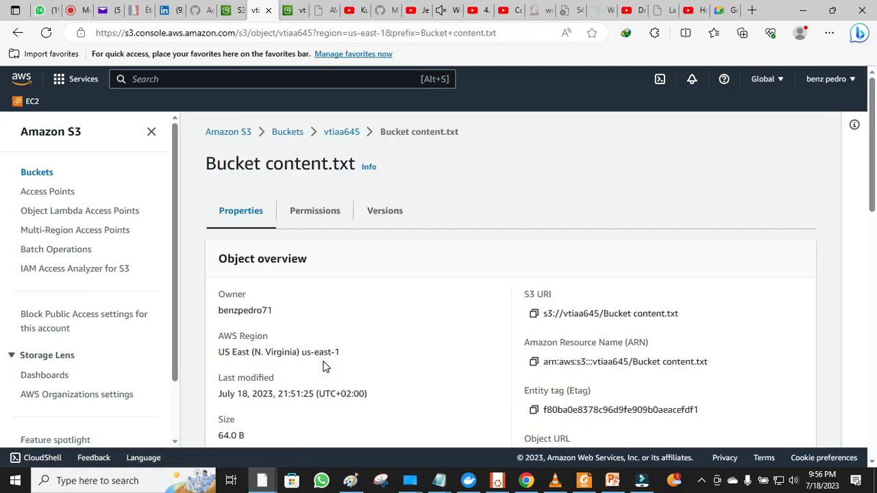
scroll(325, 367, down, 1)
scroll(325, 367, down, 1)
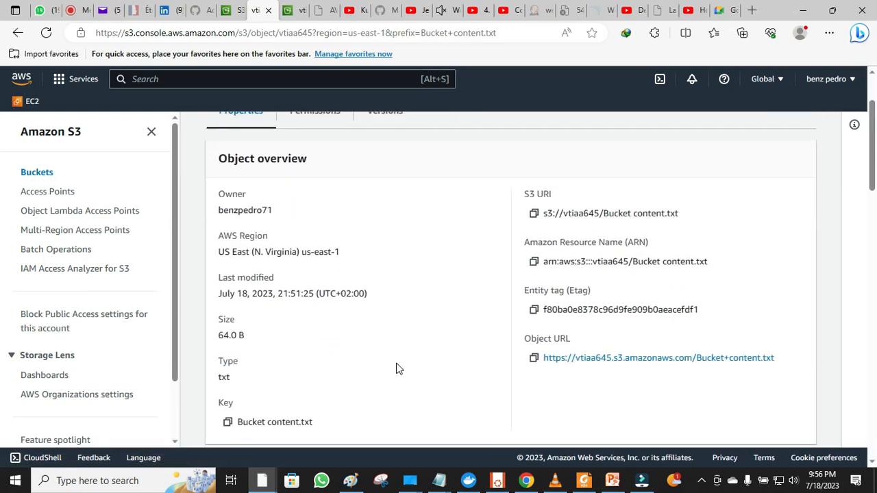
click(534, 358)
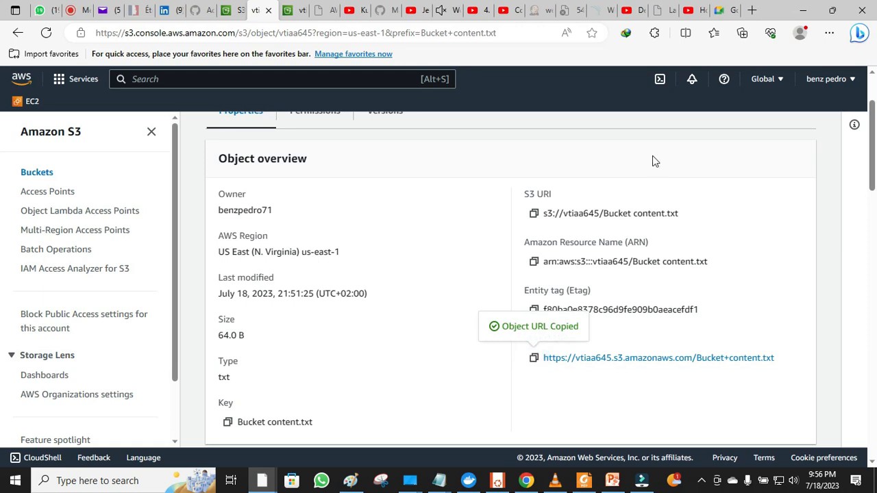
- Add the URL to the favorites bar and load it in a new tab, showing 'We are happy to have you'
click(752, 11)
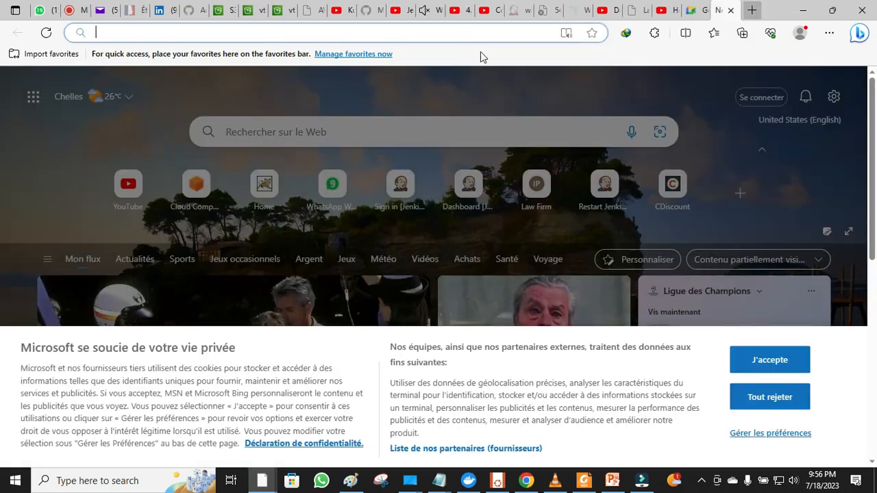
right_click(401, 52)
click(433, 208)
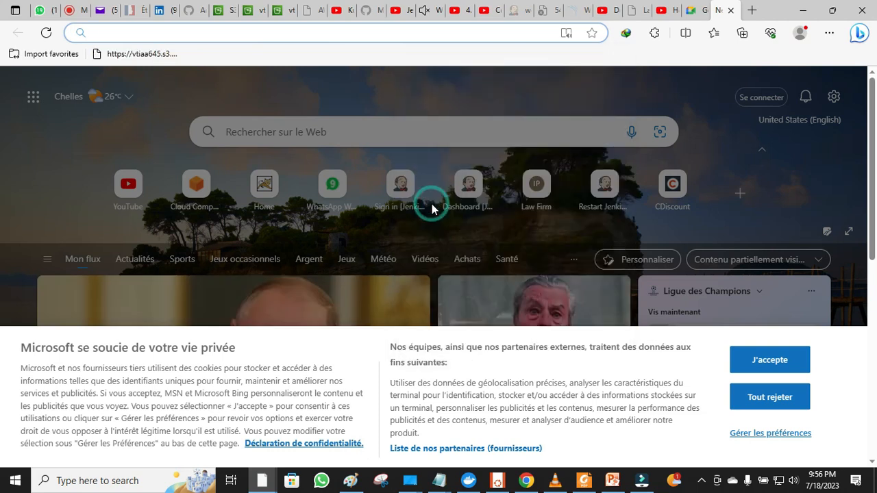
right_click(325, 31)
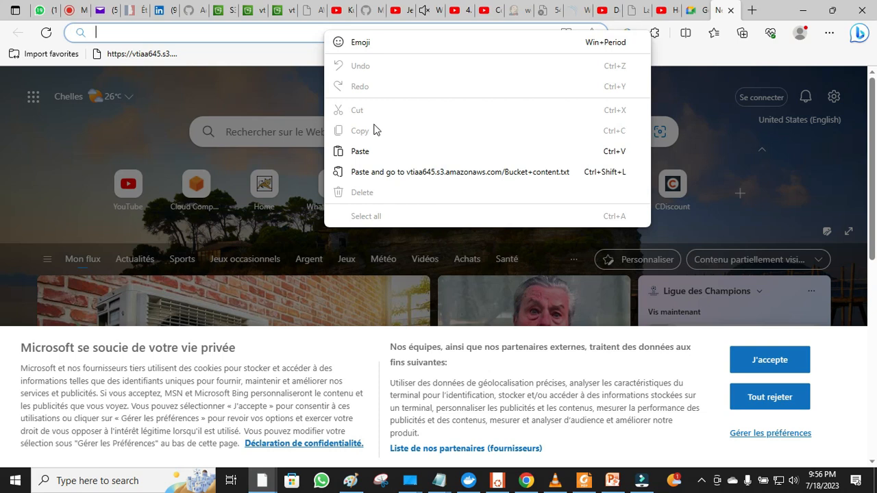
click(367, 152)
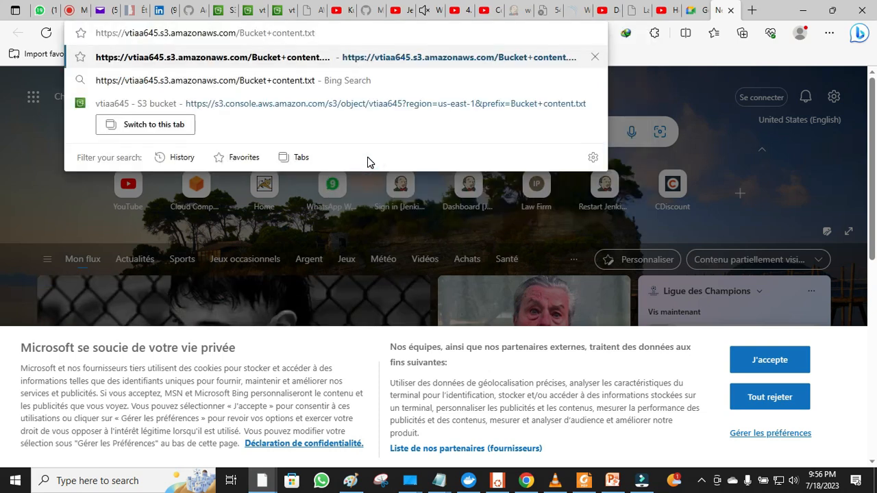
key(Return)
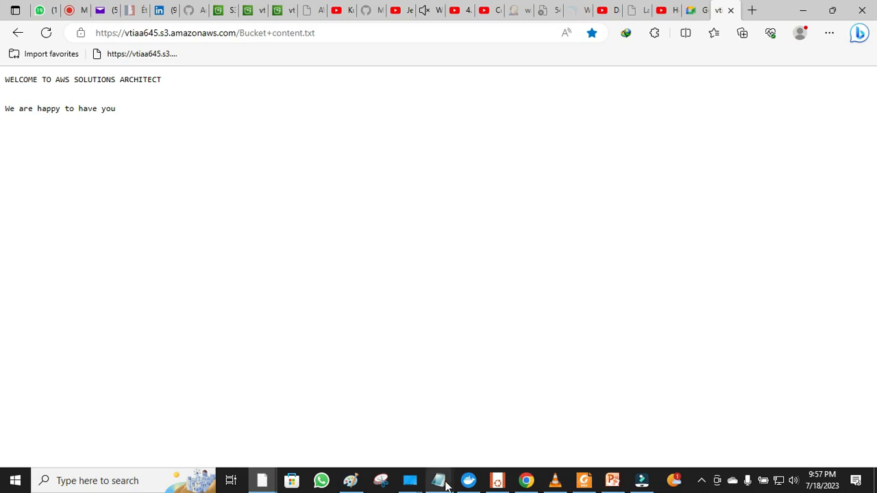
- Check the edited Notepad copy of Bucket content.txt, then return to the vtiaa645 objects list
mouse_move(442, 482)
click(492, 452)
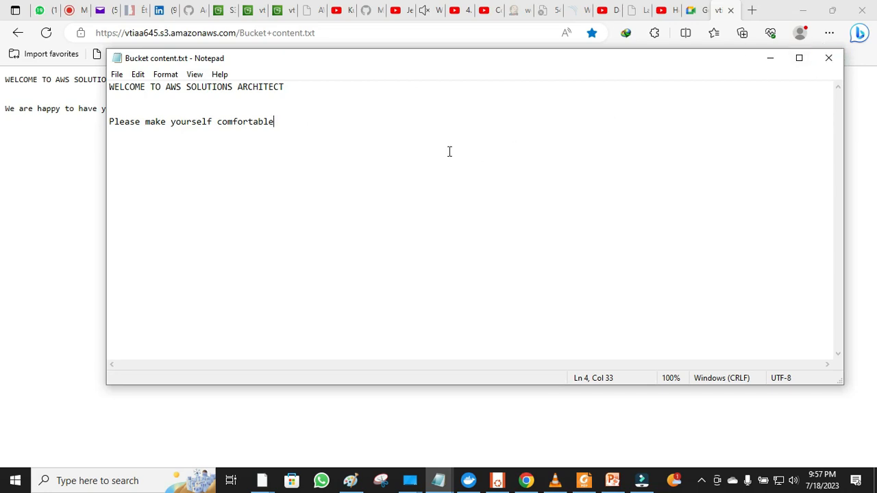
click(483, 33)
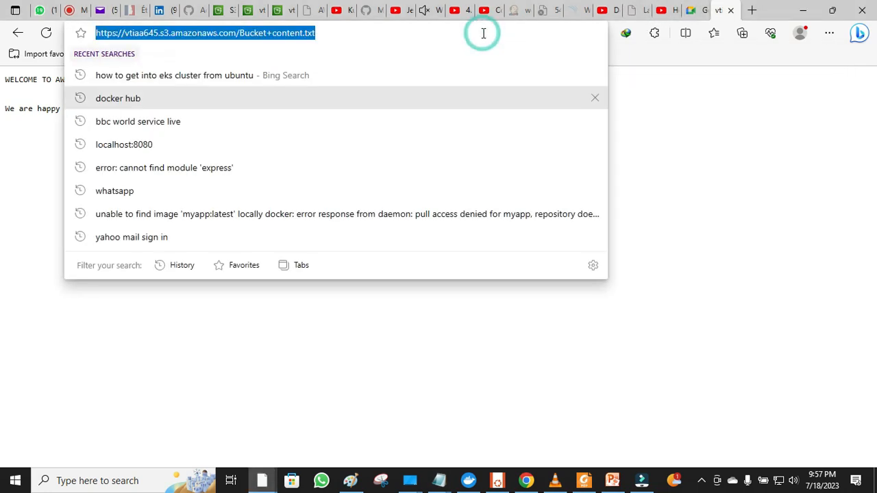
click(247, 8)
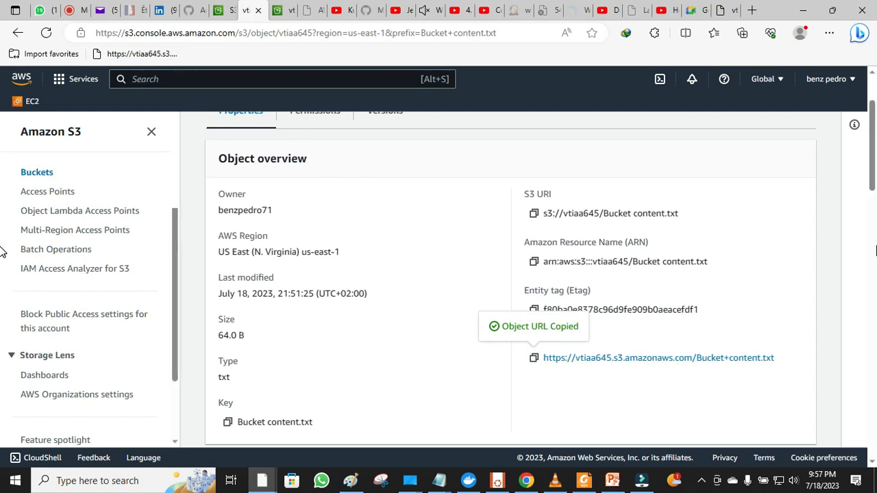
scroll(2, 168, up, 2)
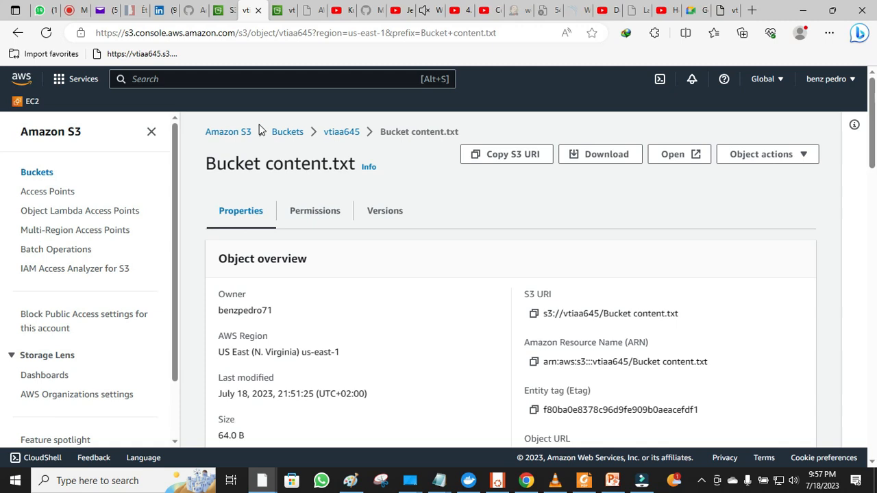
click(341, 135)
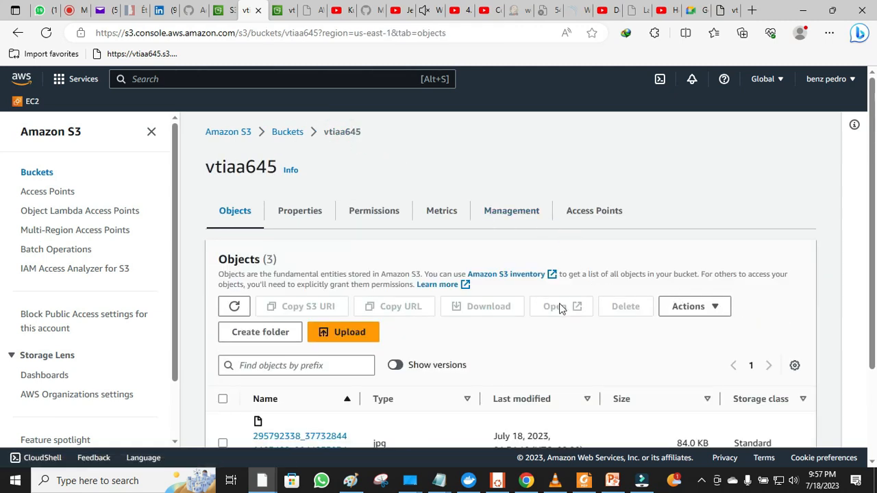
- Add the local file Bucket content.txt to a new upload in the vtiaa645 bucket
click(341, 334)
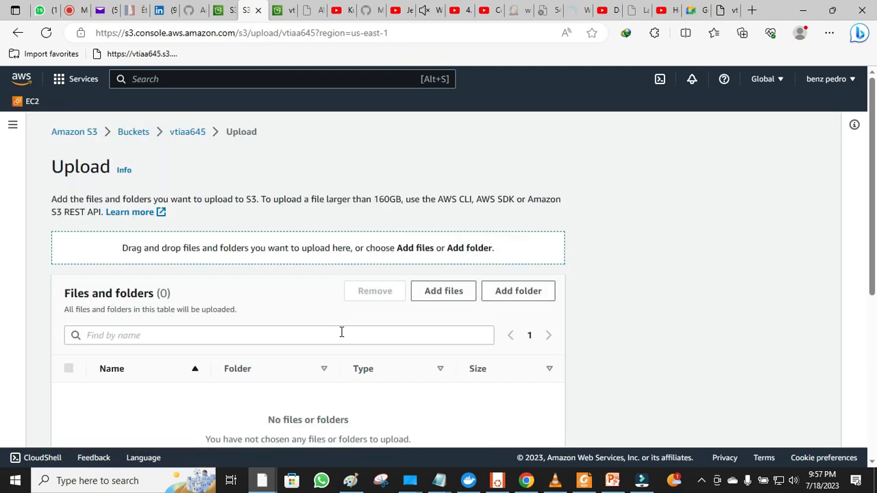
click(440, 289)
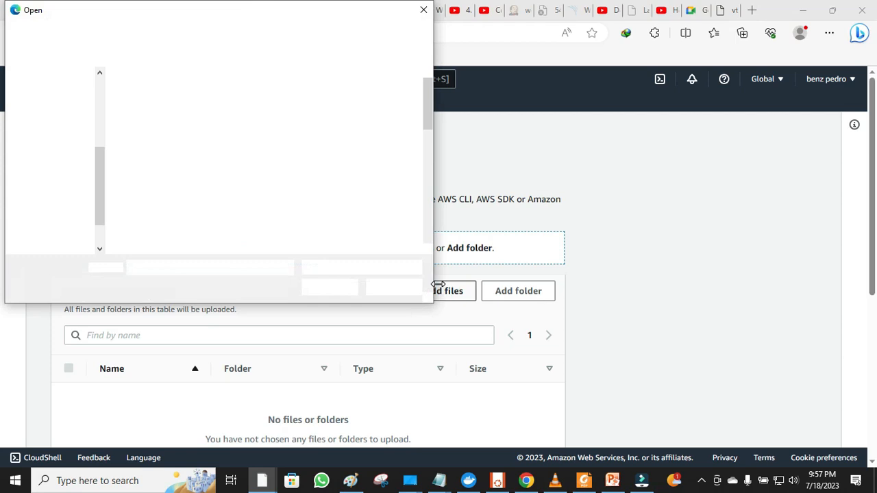
click(395, 162)
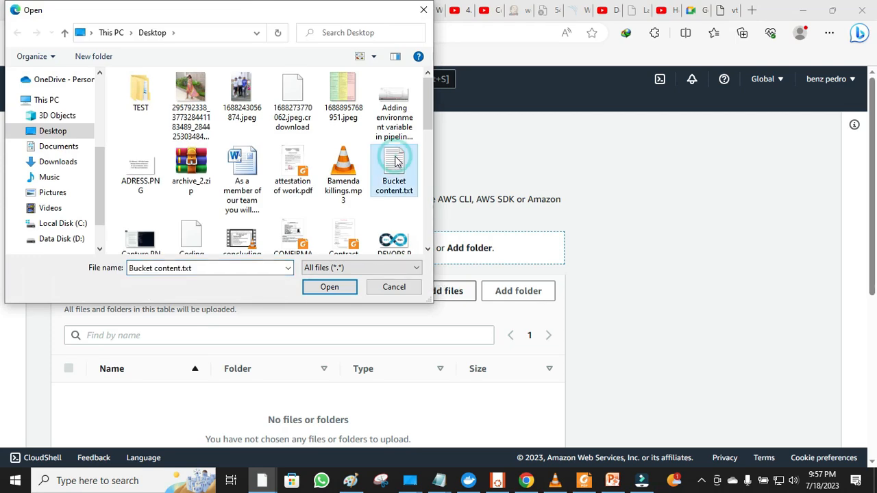
click(329, 288)
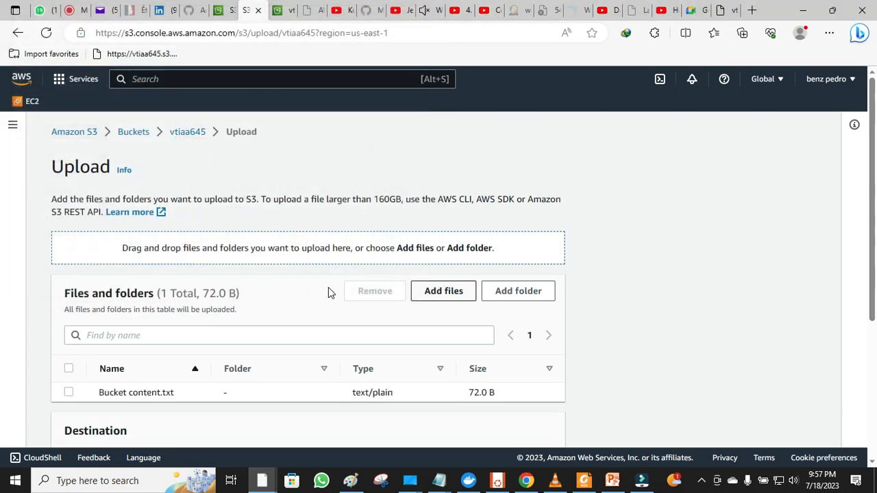
drag(869, 247, 876, 322)
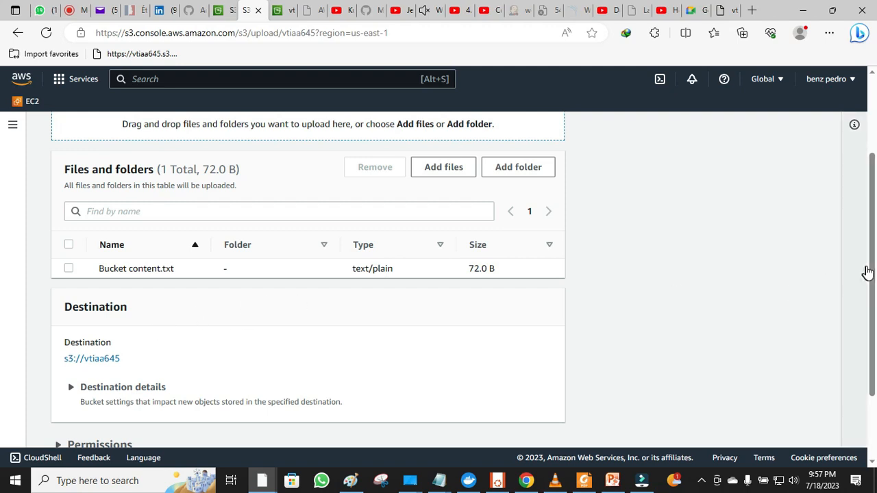
scroll(2, 267, down, 2)
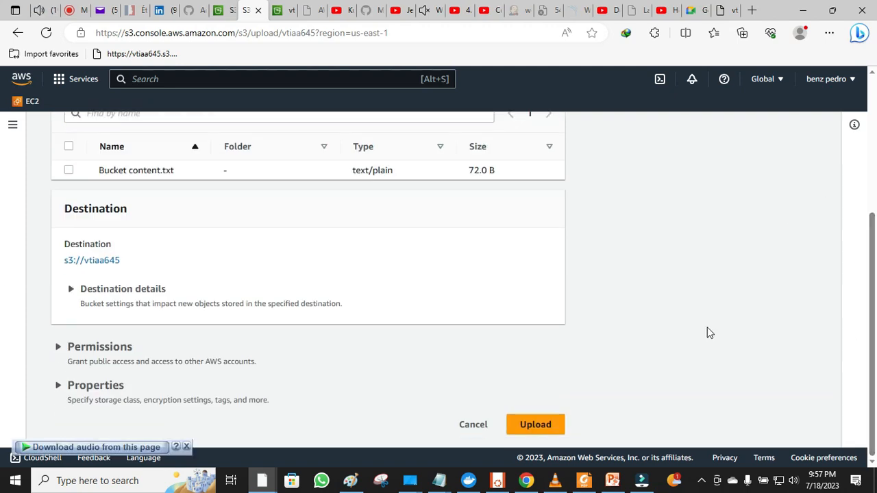
- Grant public-read access, acknowledge the risk, and upload the 72.0 B file
click(116, 348)
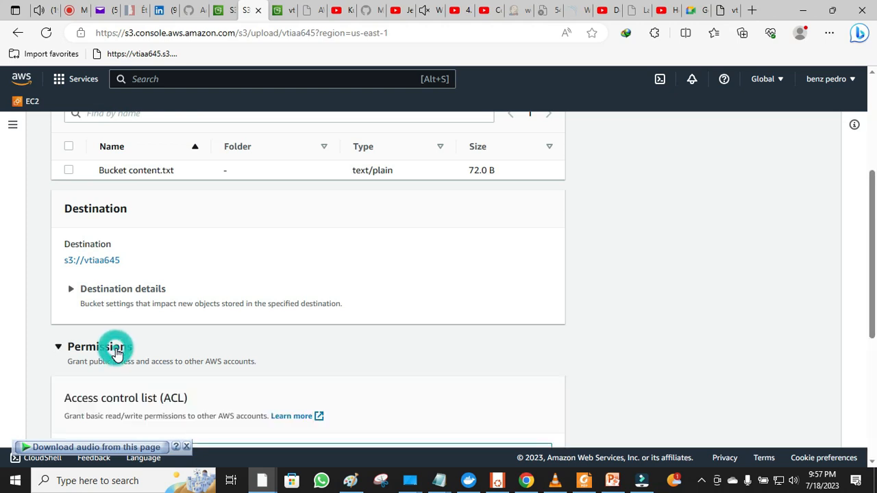
scroll(116, 353, down, 3)
scroll(117, 353, down, 1)
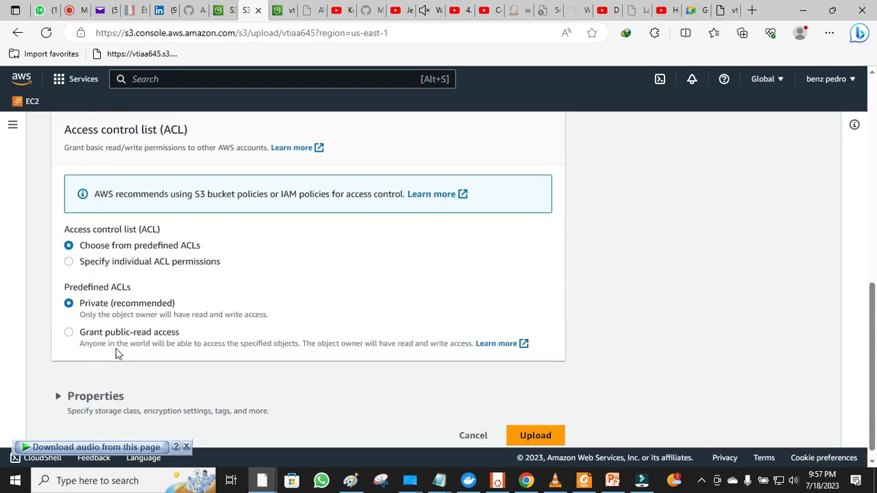
click(104, 328)
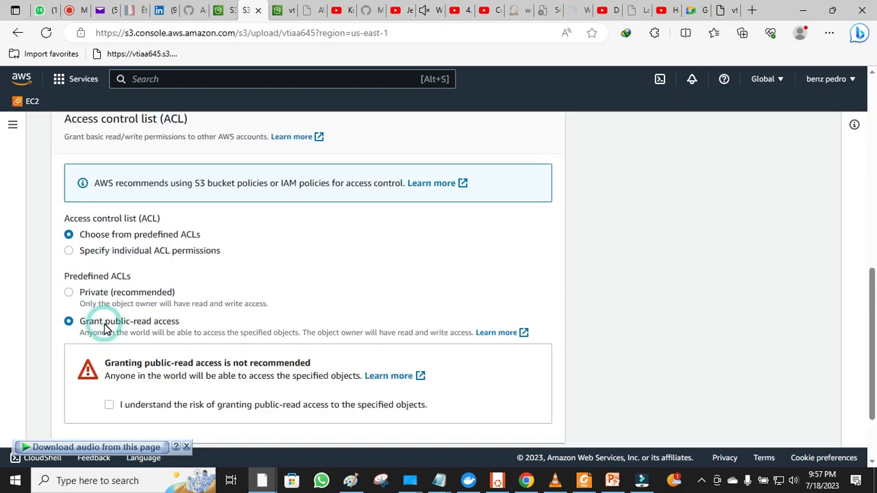
key(Down)
key(Down)
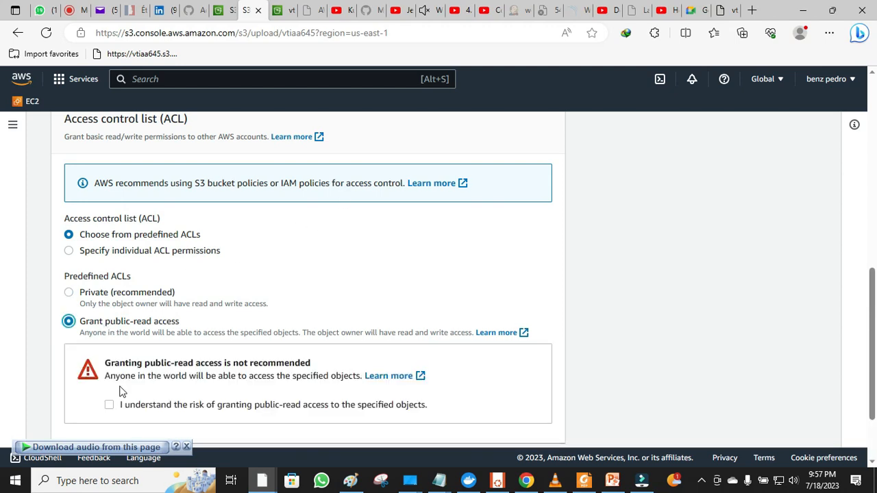
click(109, 405)
click(47, 396)
scroll(46, 397, down, 2)
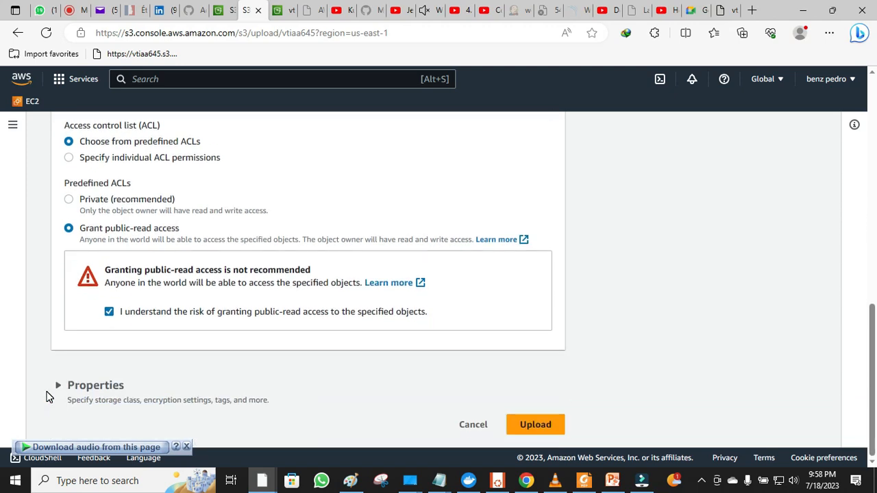
click(531, 425)
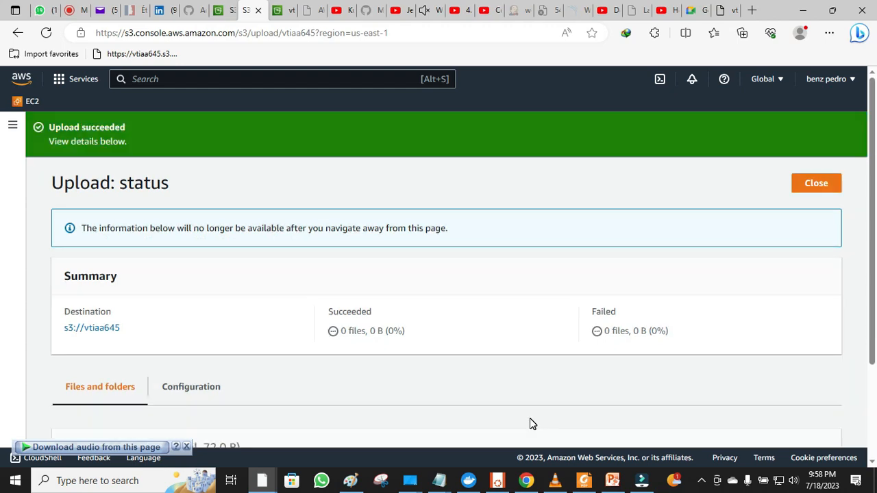
- Refresh Bucket content.txt's public URL to show 'Please make yourself comfortable', then return to the console
click(819, 183)
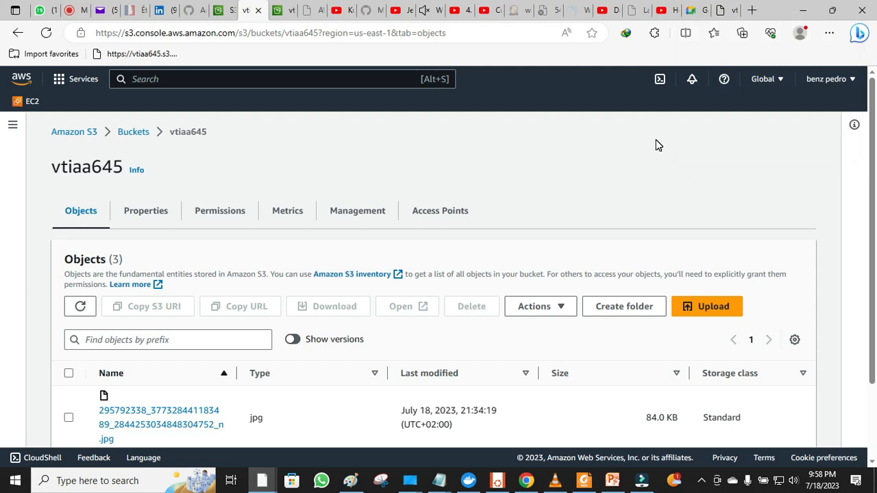
click(725, 15)
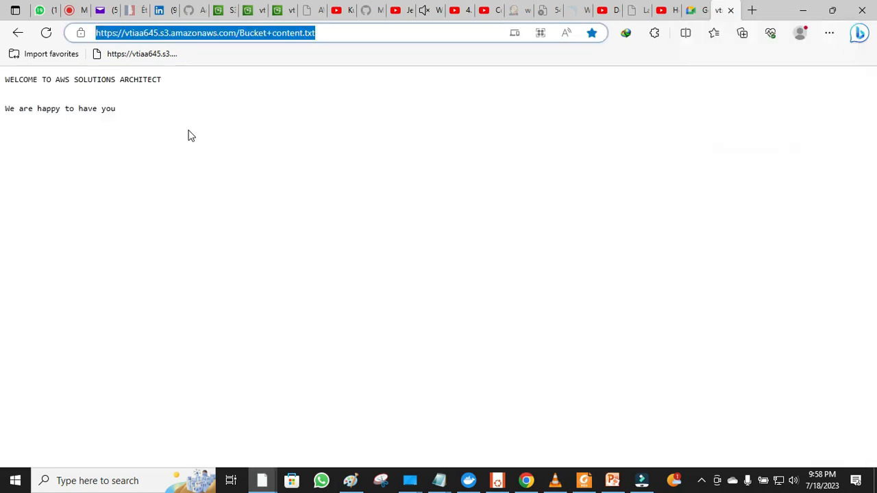
click(46, 33)
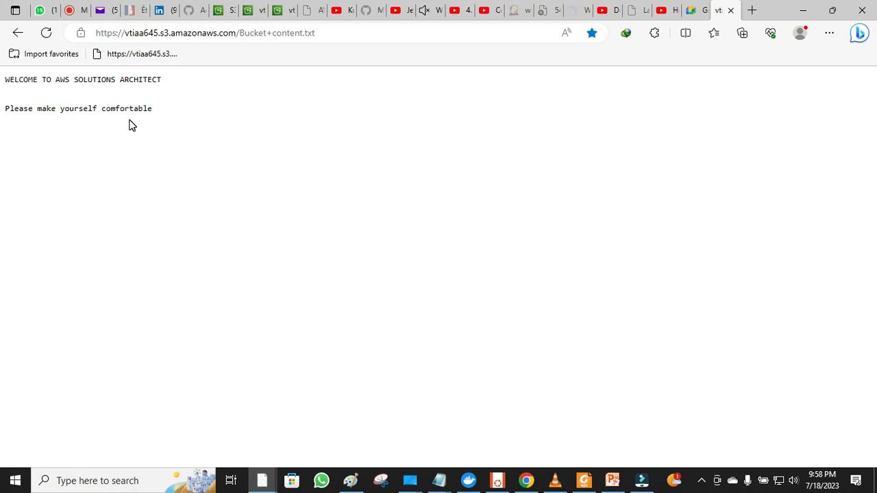
click(250, 12)
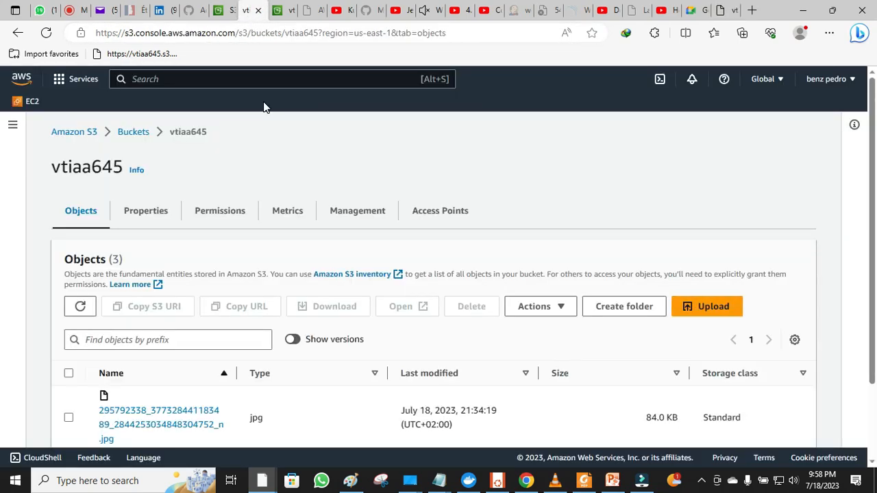
click(228, 7)
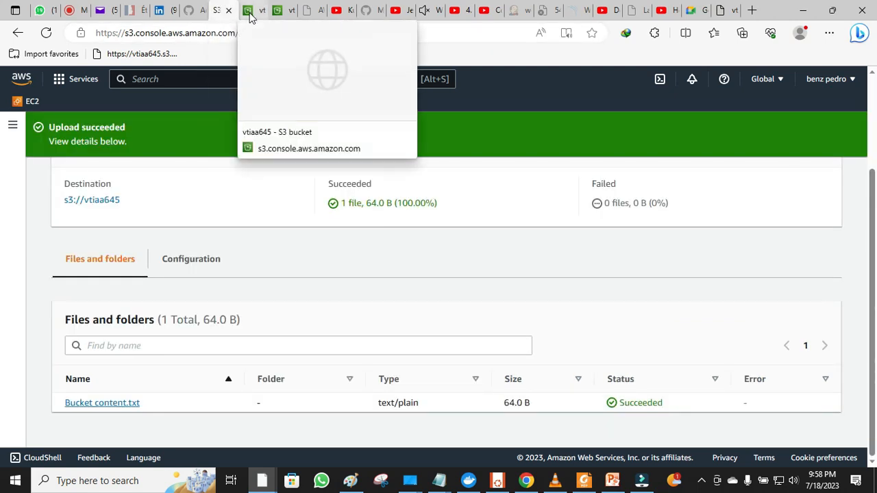
- Turn on Show versions in vtiaa645's Objects list to reveal the 72.0 B and 64.0 B file versions
click(248, 14)
scroll(247, 20, down, 2)
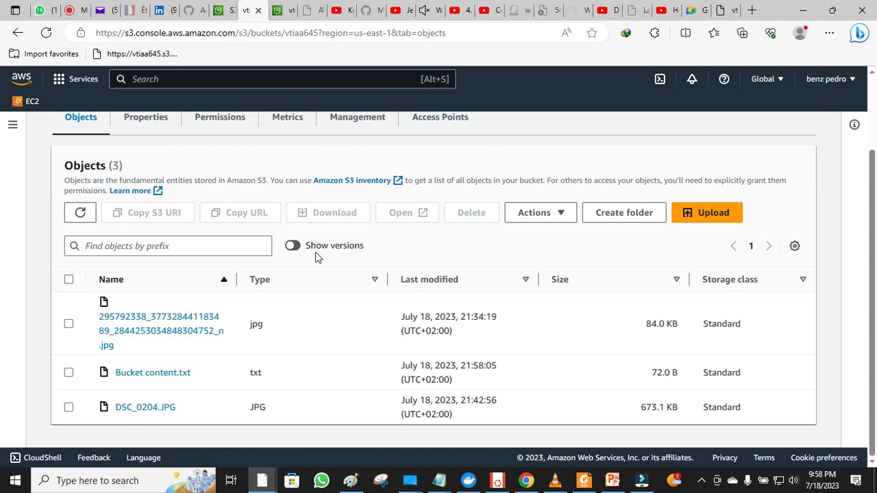
click(292, 245)
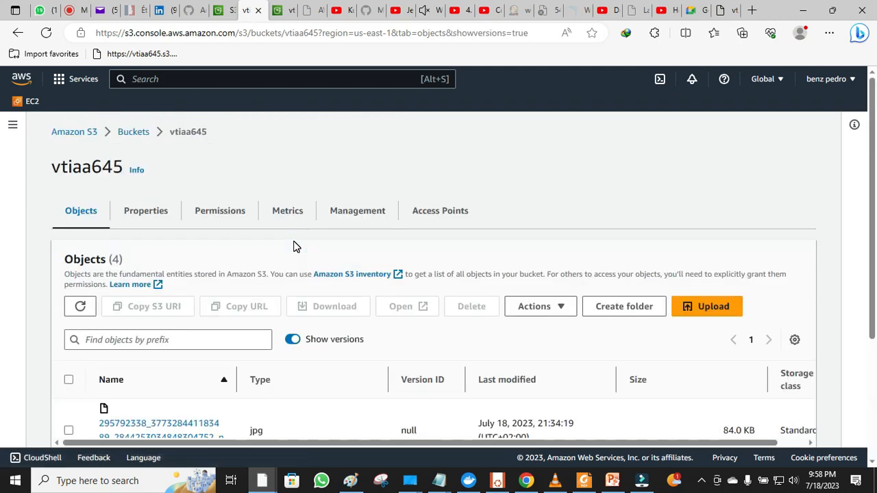
scroll(296, 246, down, 2)
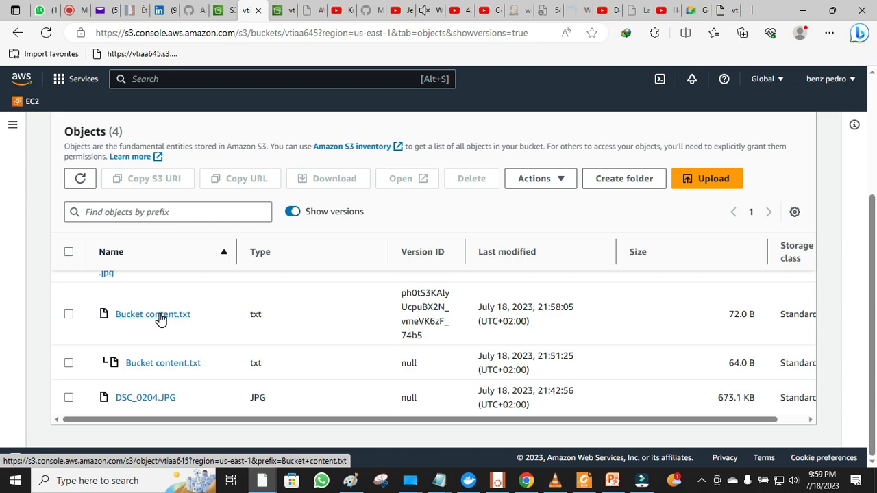
- Open the older 64.0 B version of Bucket content.txt and copy its object URL
click(161, 368)
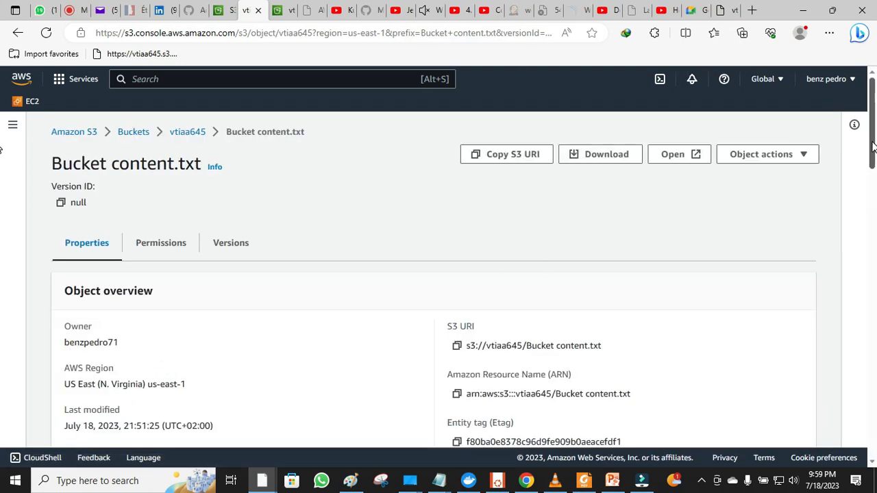
scroll(874, 159, down, 3)
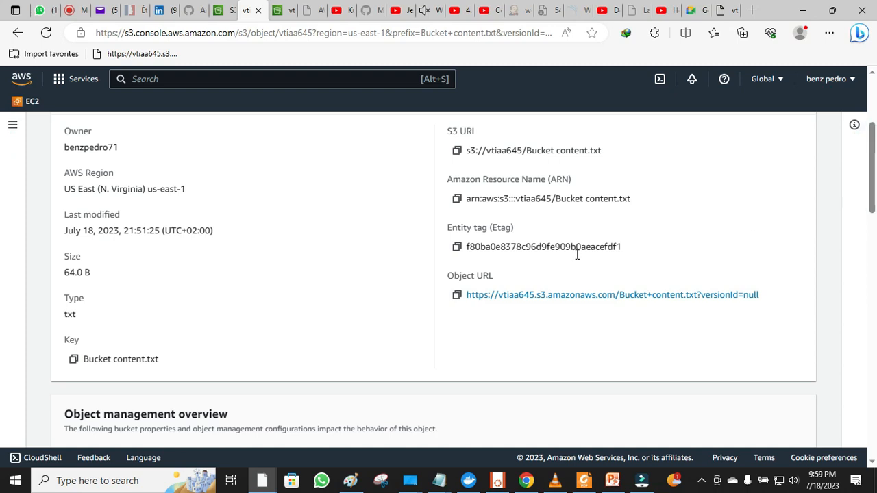
click(457, 295)
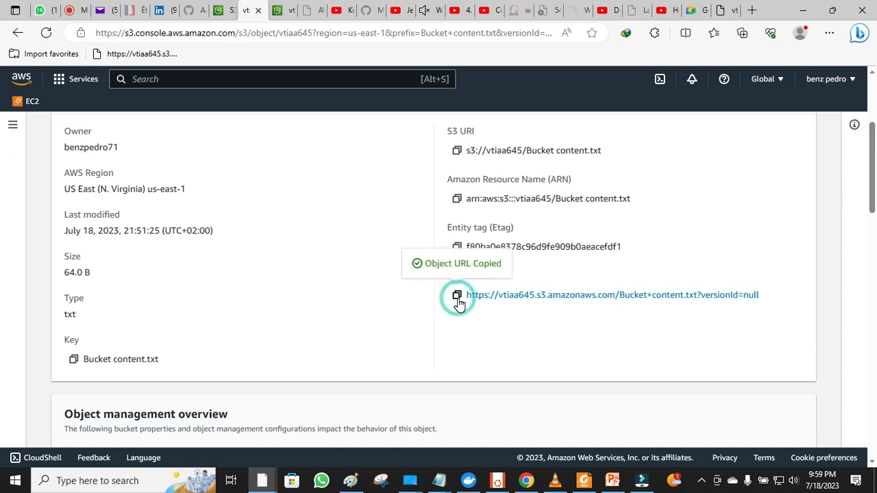
- Load the copied URL in a new tab showing 'We are happy to have you', then return to the object list
click(753, 11)
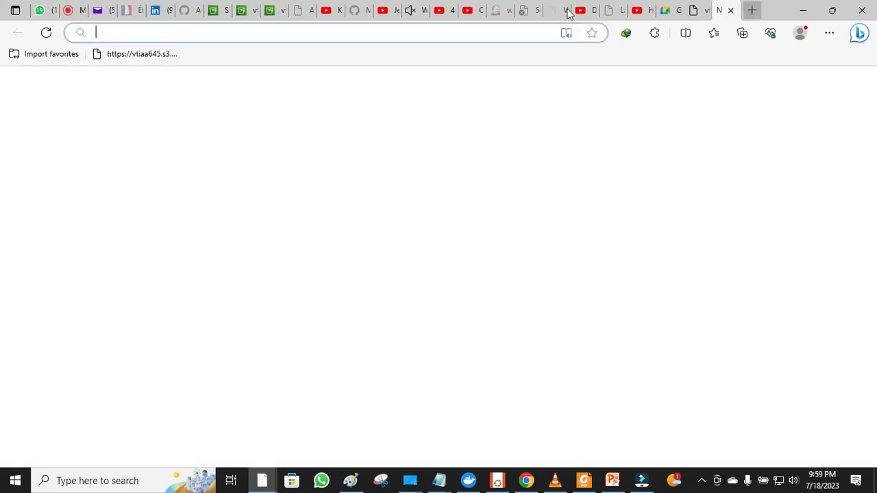
right_click(480, 36)
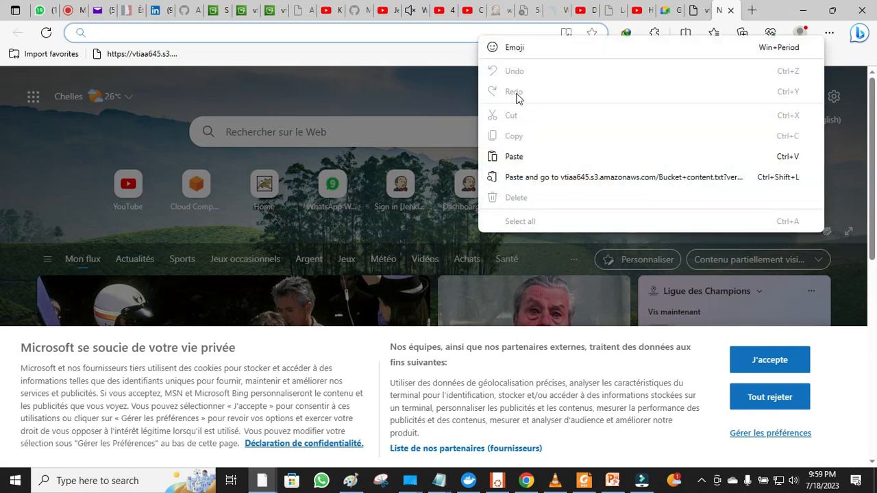
click(515, 163)
key(Return)
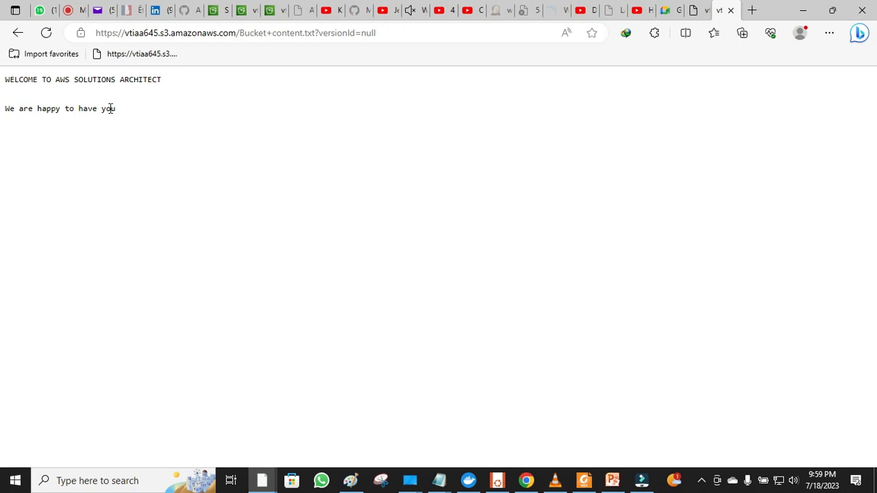
click(243, 12)
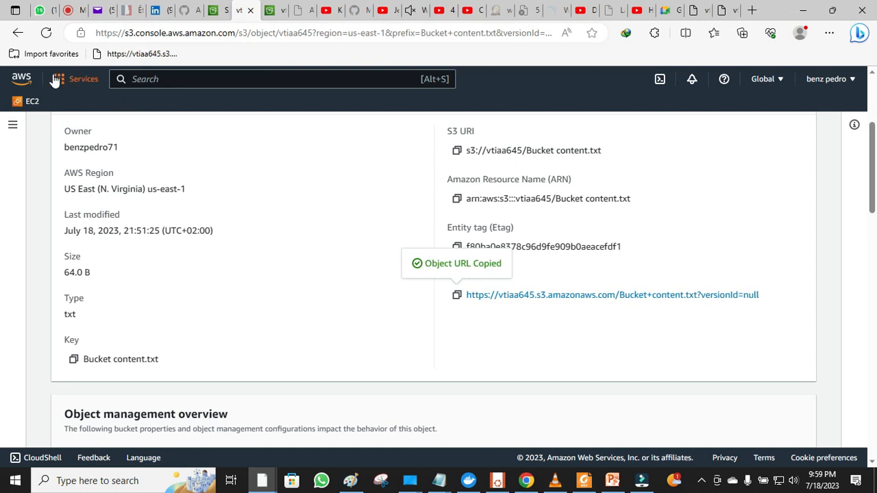
click(19, 33)
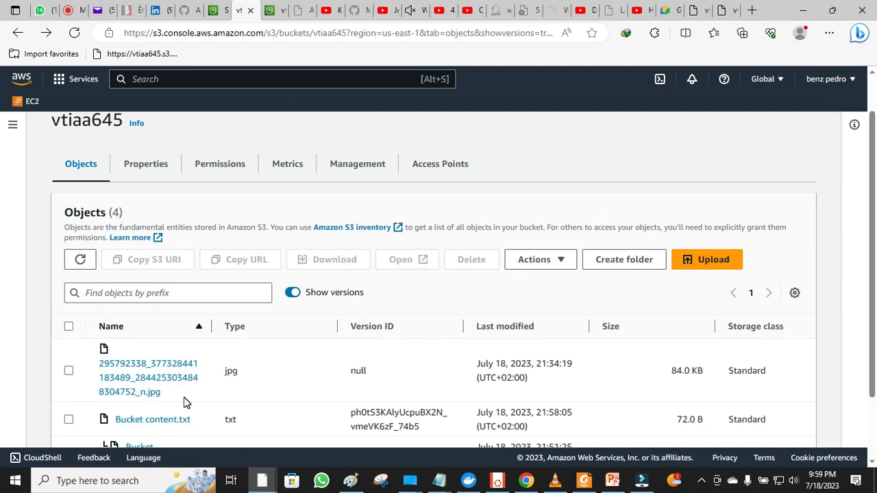
- Open the latest Bucket content.txt, copy its object URL and load it in a new tab
scroll(184, 403, down, 1)
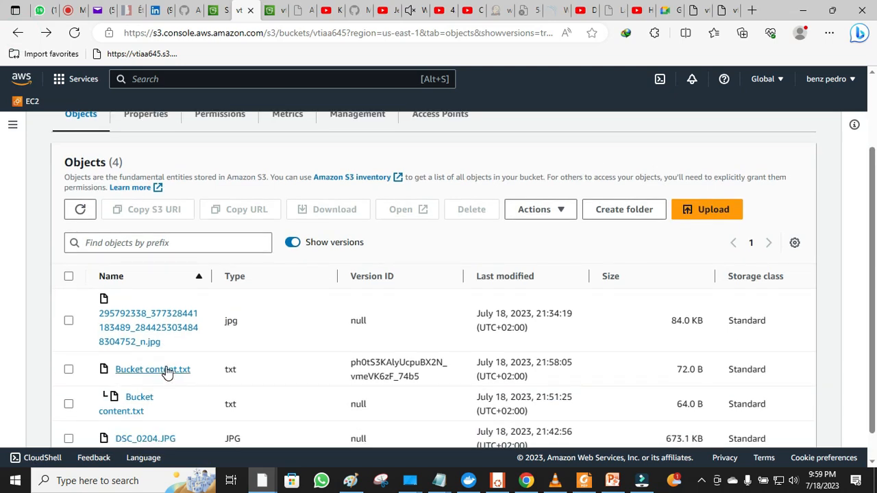
click(167, 370)
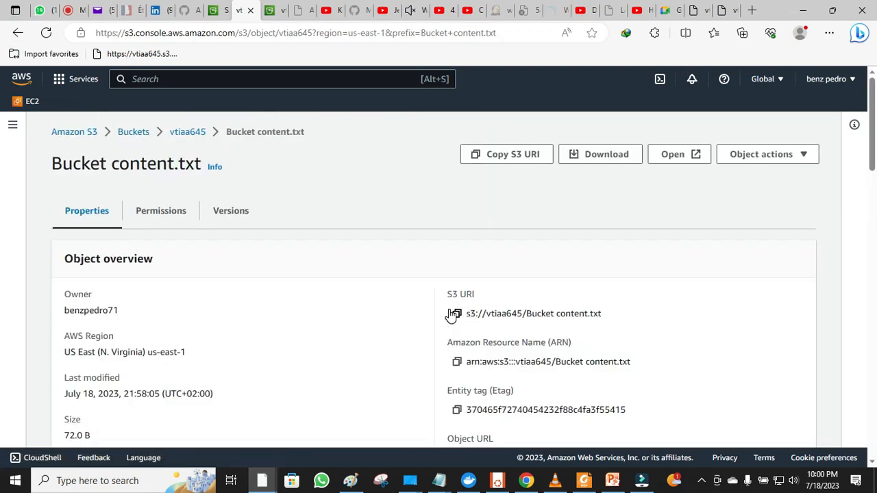
scroll(453, 315, down, 3)
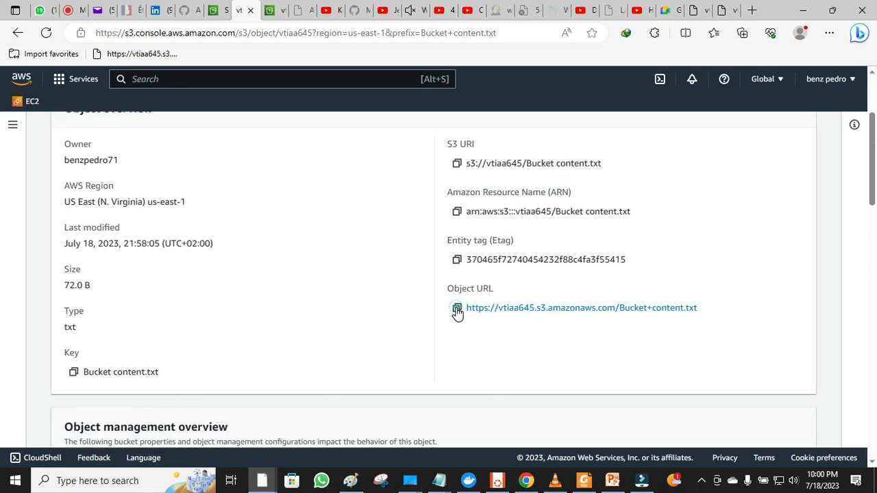
click(457, 309)
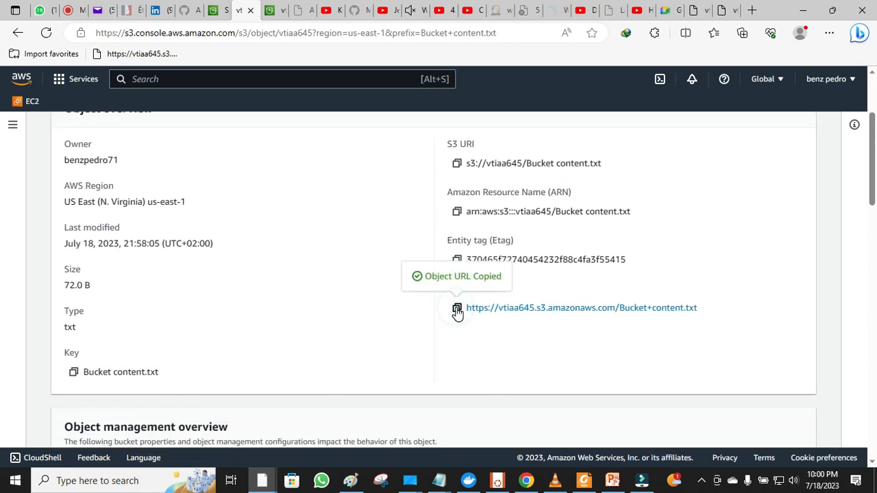
click(751, 11)
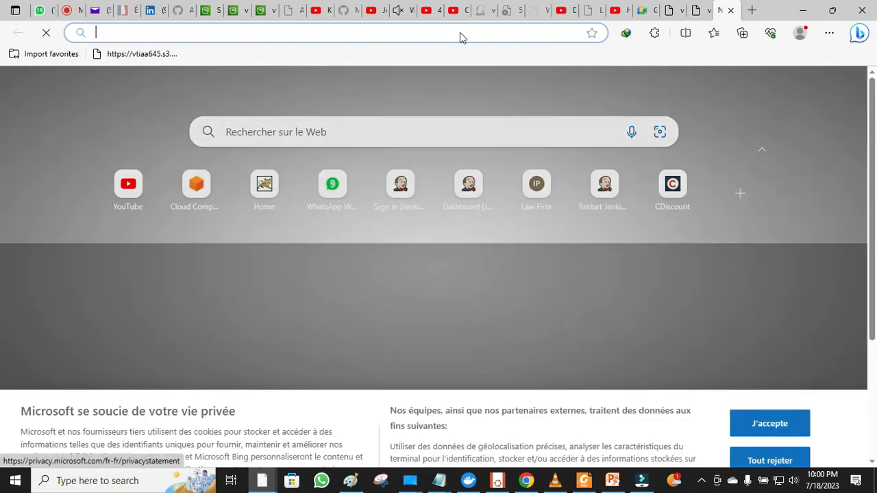
right_click(460, 32)
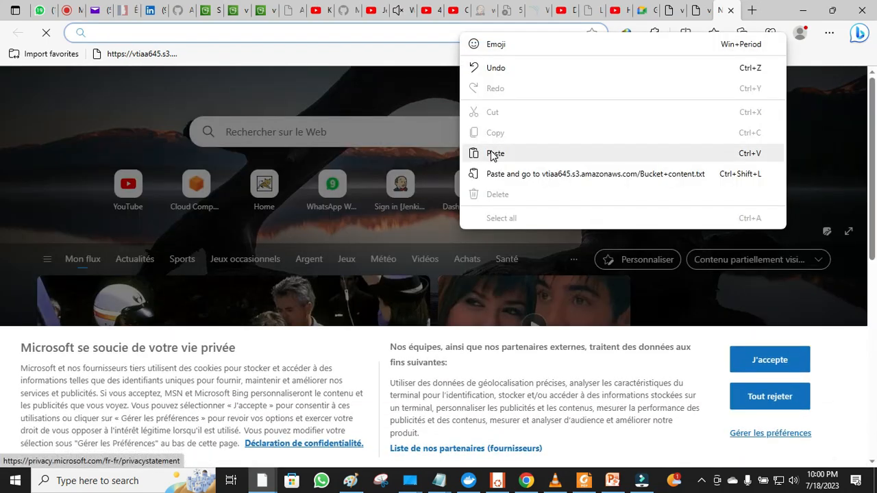
click(492, 153)
key(Return)
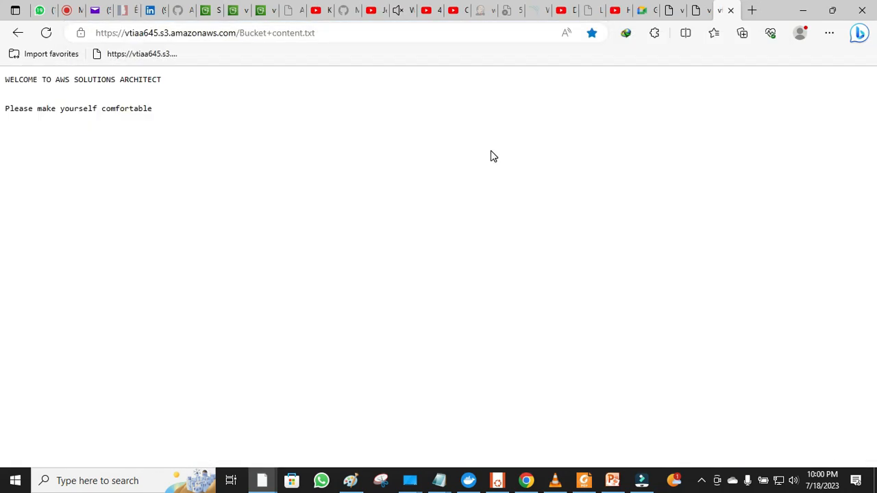
- Close the extra text-file tabs and return to the S3 object page
click(731, 11)
click(731, 11)
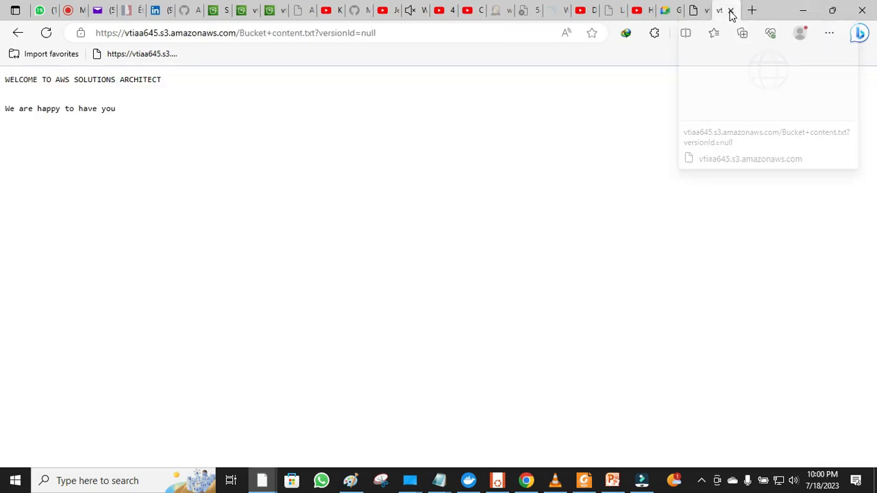
click(730, 11)
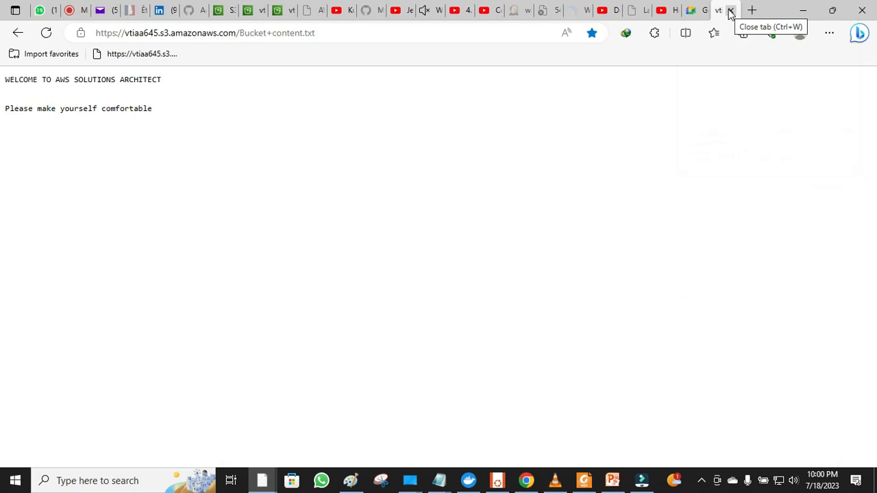
click(730, 11)
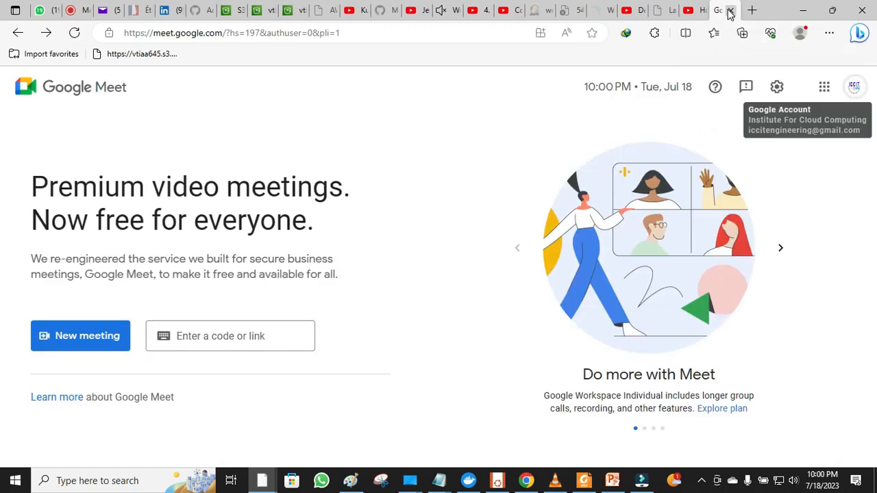
click(258, 8)
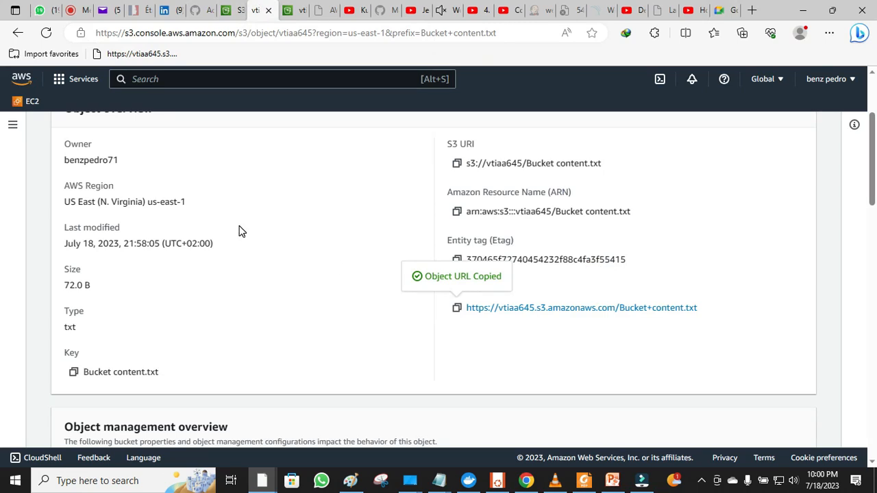
- Go back to vtiaa645's objects and show versions, listing the 72.0 B and 64.0 B Bucket content.txt versions
scroll(240, 232, up, 3)
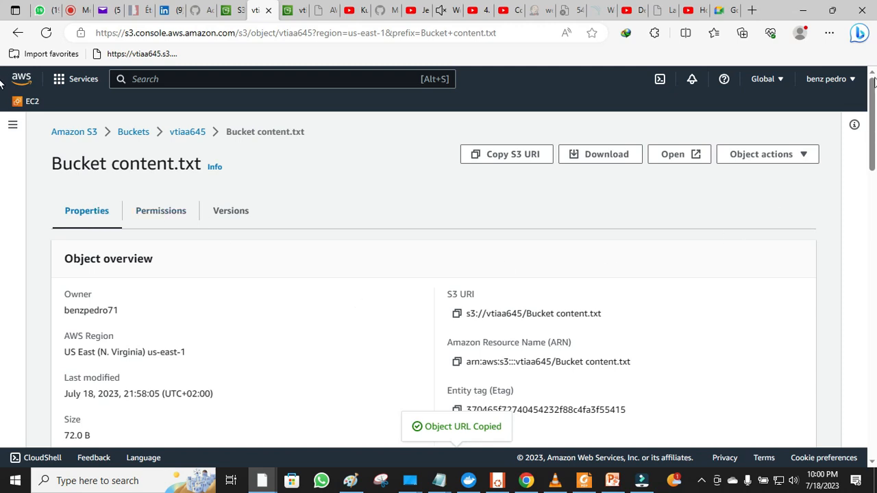
mouse_move(874, 81)
mouse_down()
mouse_move(875, 189)
mouse_move(865, 86)
mouse_up()
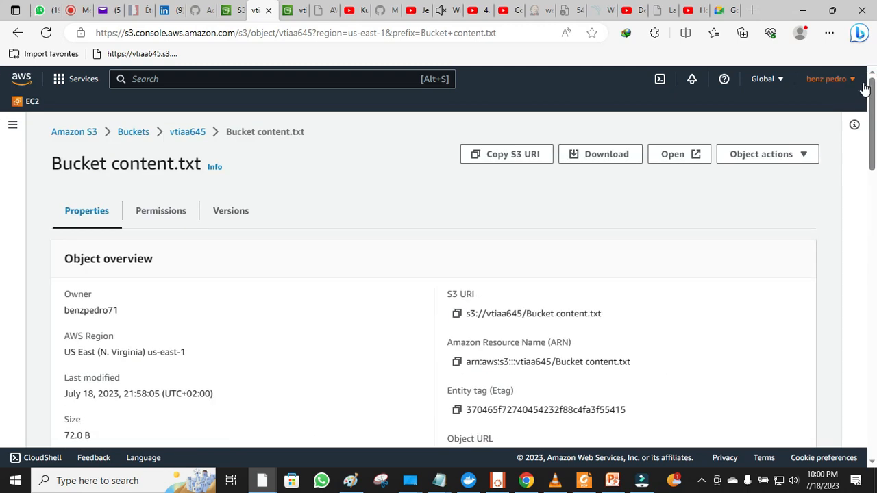
click(184, 131)
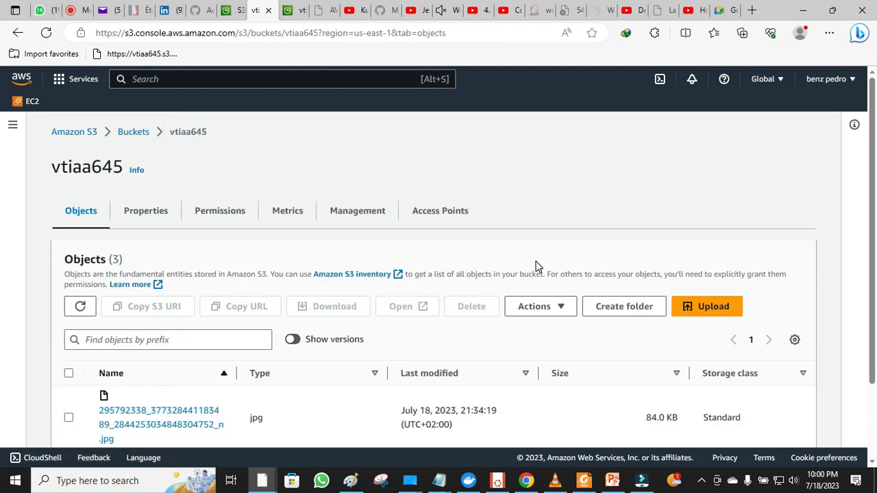
scroll(537, 267, down, 2)
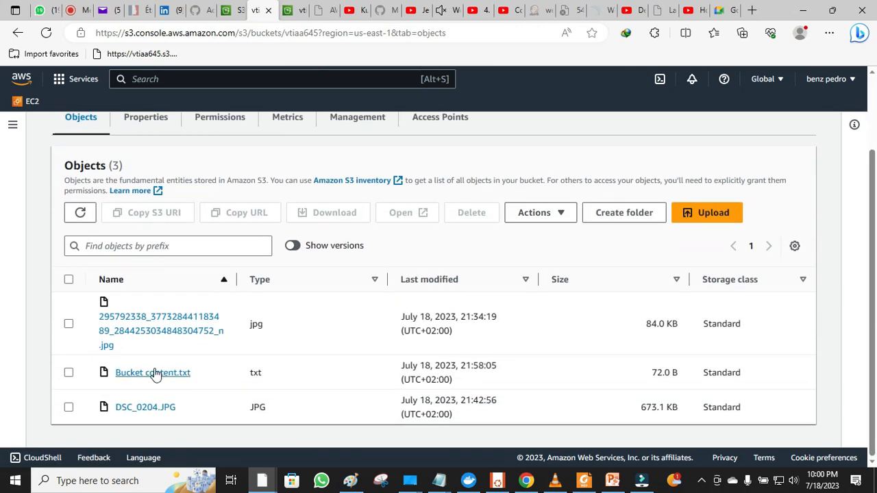
click(294, 245)
scroll(296, 243, down, 3)
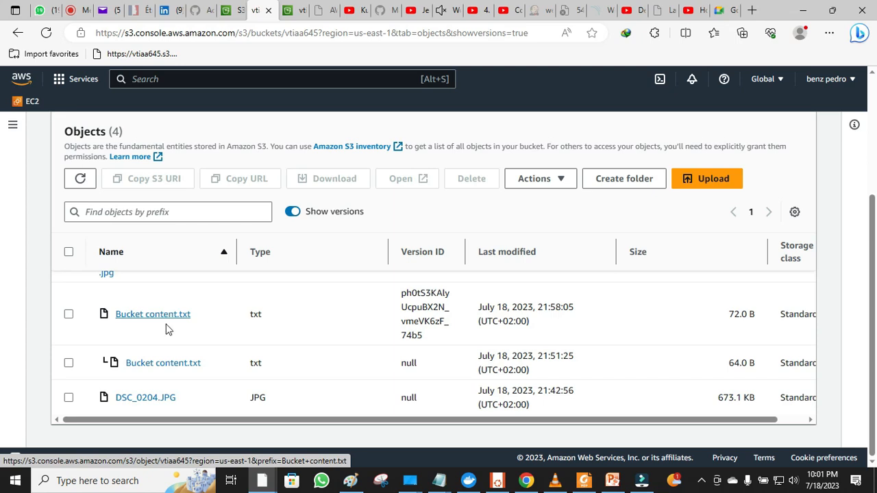
click(442, 485)
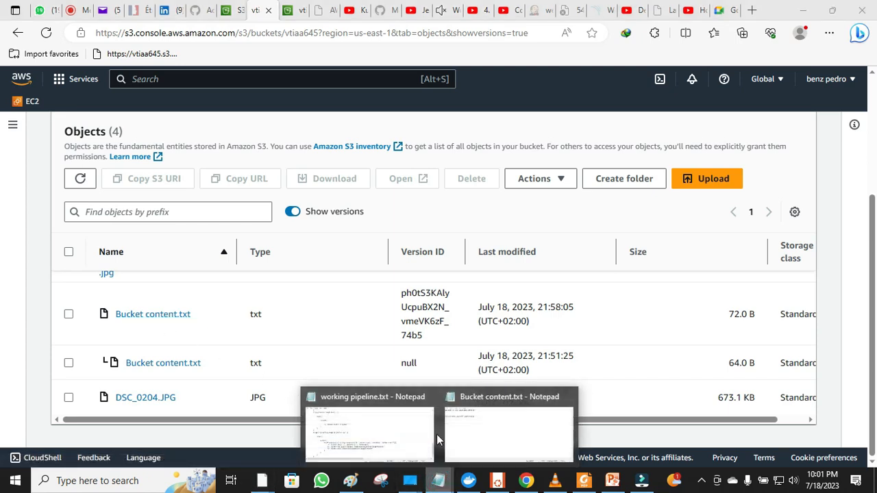
- In the Notepad notes, add new lines 'Delete' and 'Permanent Delet'
click(480, 423)
key(Return)
key(Return)
key(Return)
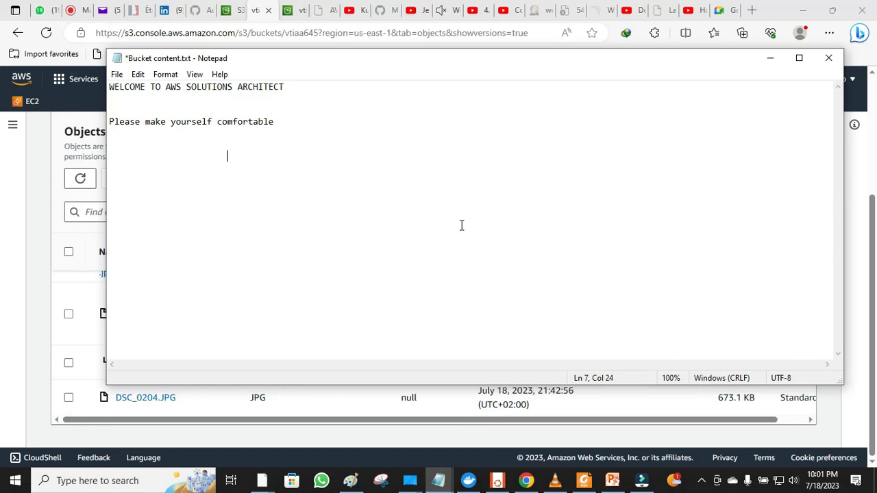
text(DE)
key(BackSpace)
text(ek)
key(BackSpace)
text(lete)
key(Return)
text(Permanent )
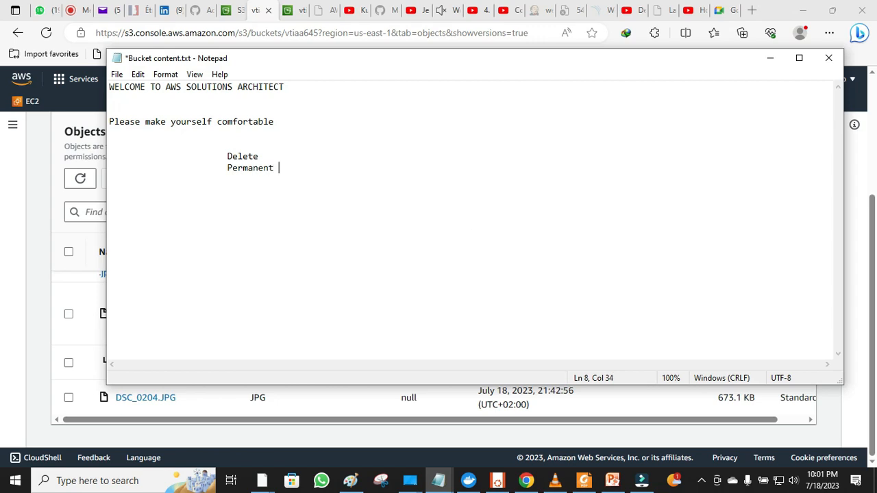
text(Delet)
- Retype Delete on line 7 after removing a stray '++' with repeated undo
drag(260, 157, 227, 157)
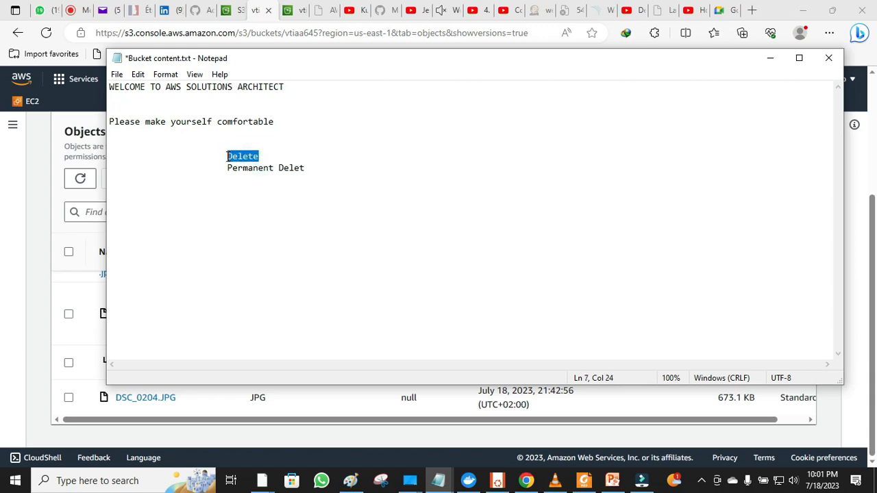
text(++)
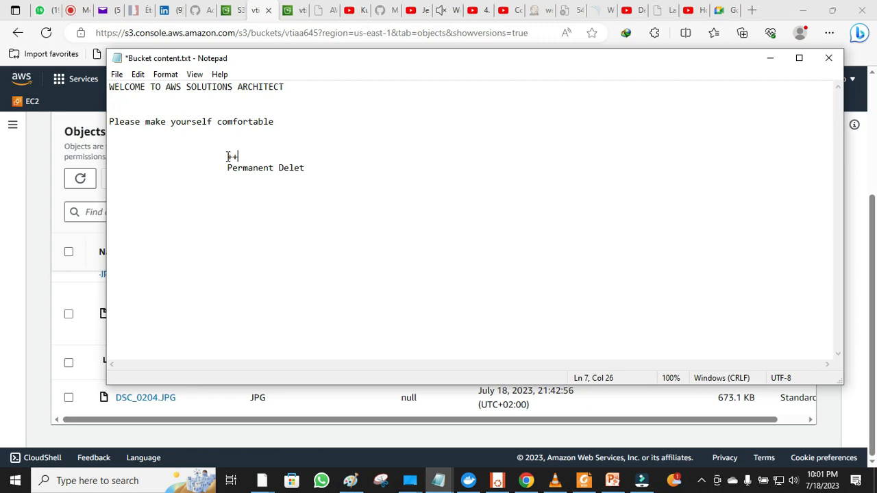
key(BackSpace)
key(BackSpace)
click(139, 76)
click(149, 88)
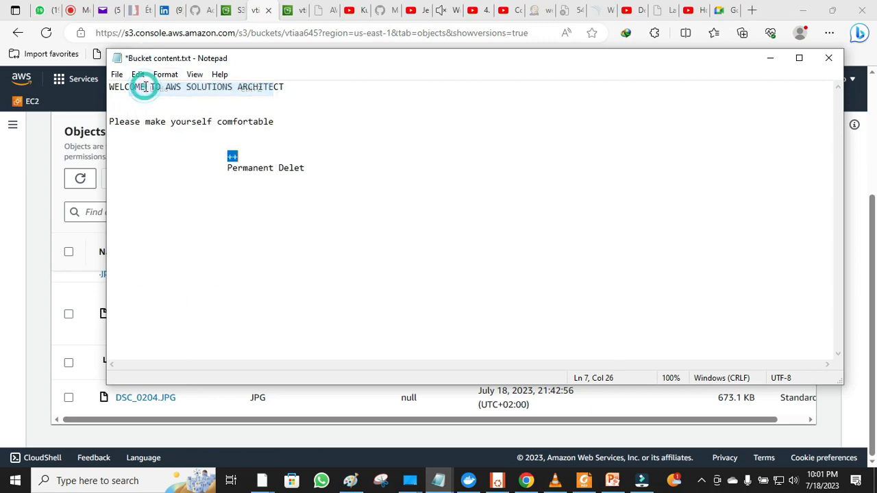
click(138, 75)
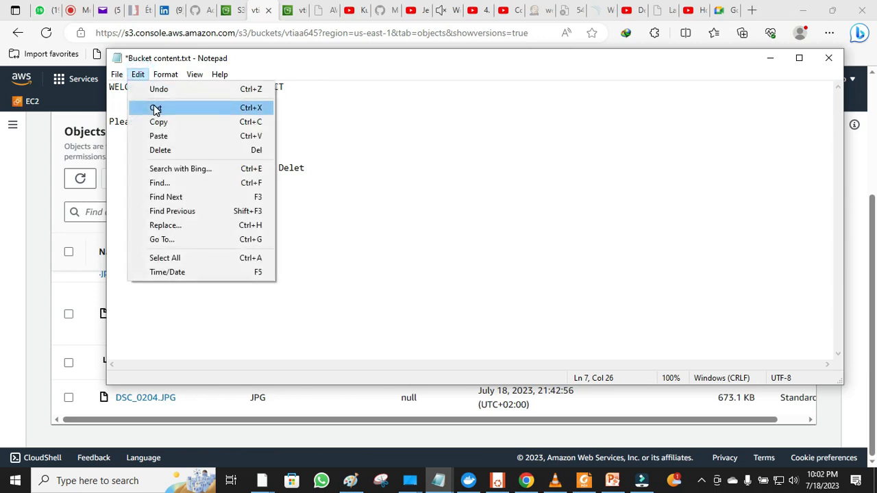
click(158, 90)
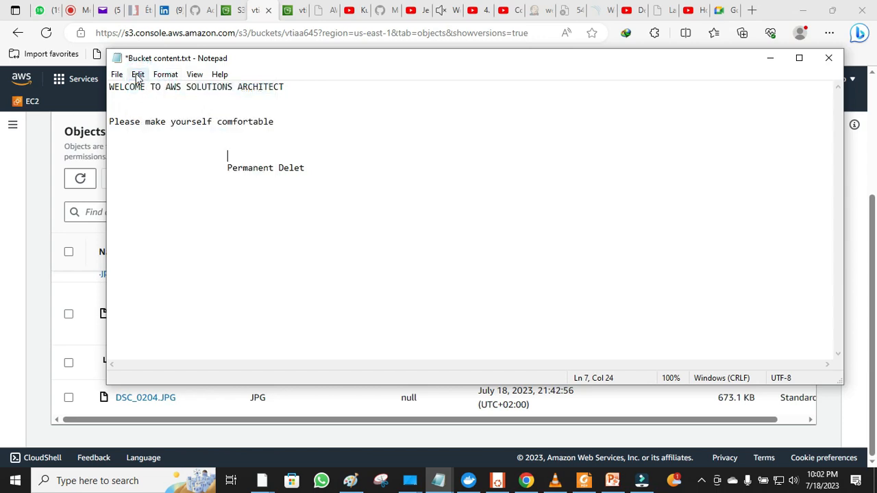
click(138, 76)
click(153, 89)
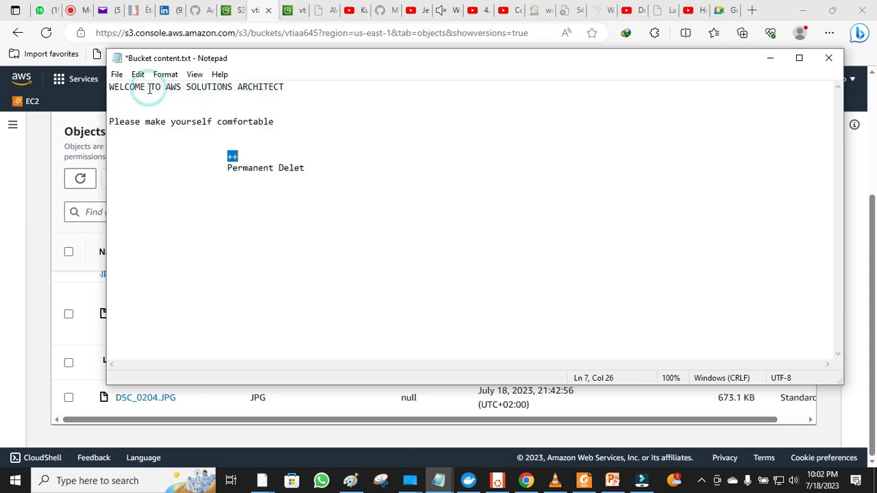
click(139, 77)
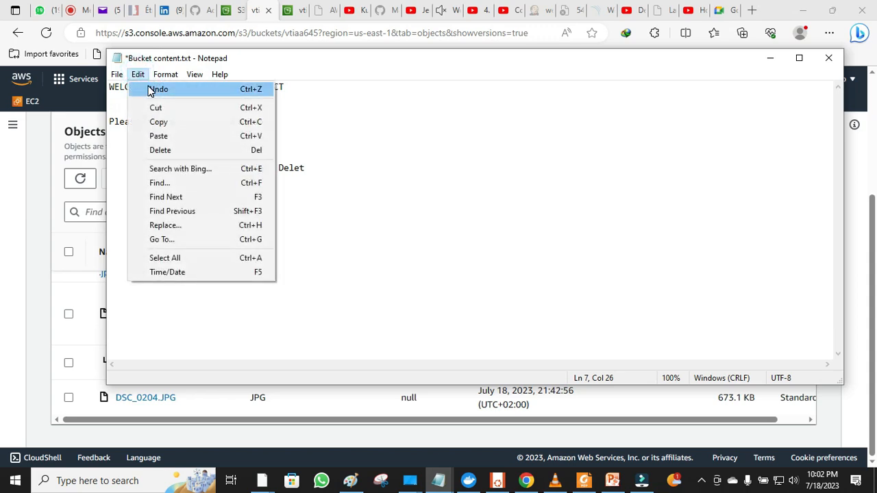
click(153, 90)
text(Delete)
- Return to the S3 objects list and turn off Show versions
click(391, 188)
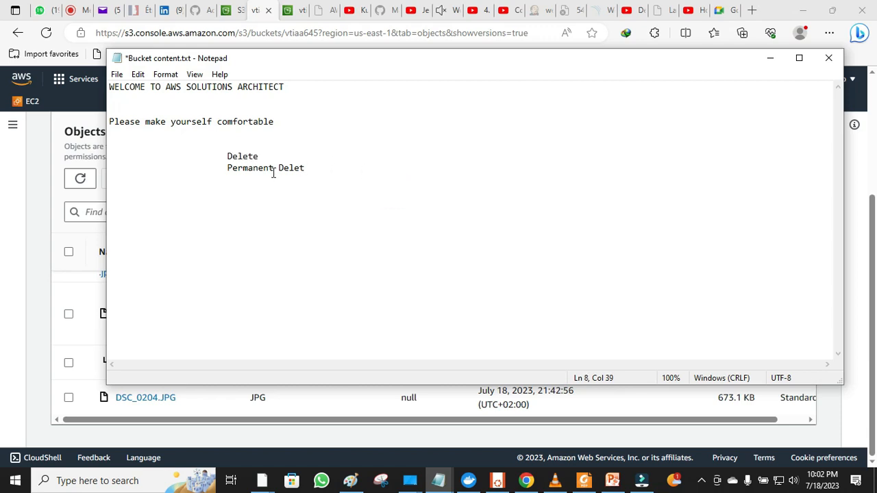
click(29, 211)
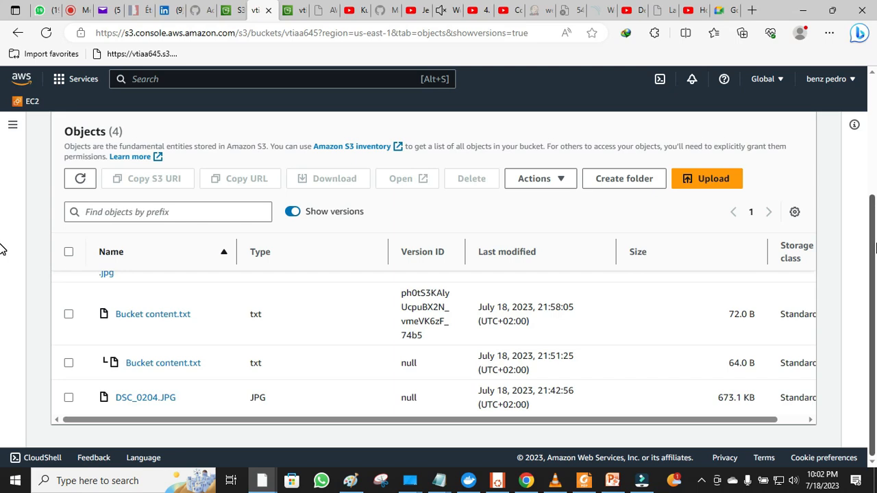
click(296, 215)
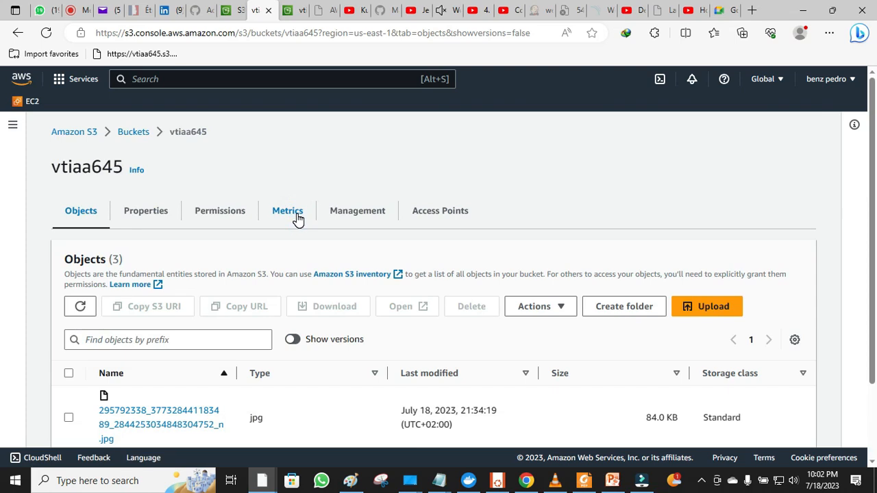
- Select Bucket content.txt in vtiaa645 and start deleting it
scroll(297, 218, down, 3)
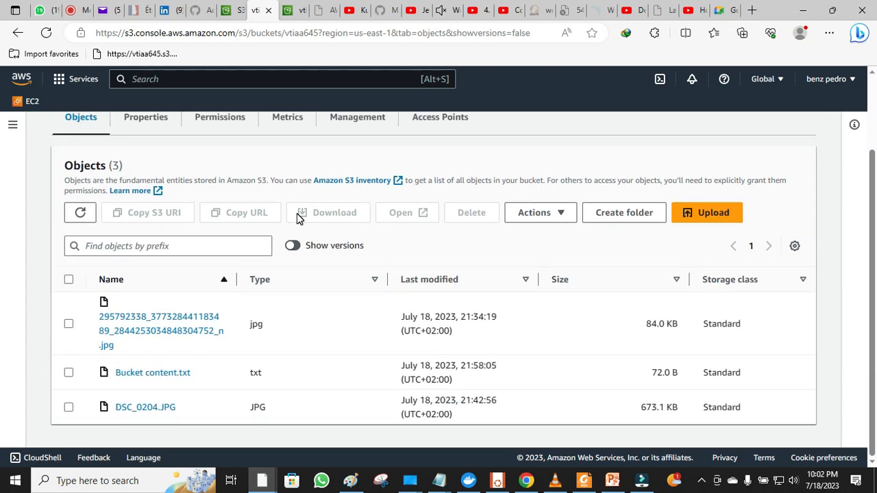
click(68, 375)
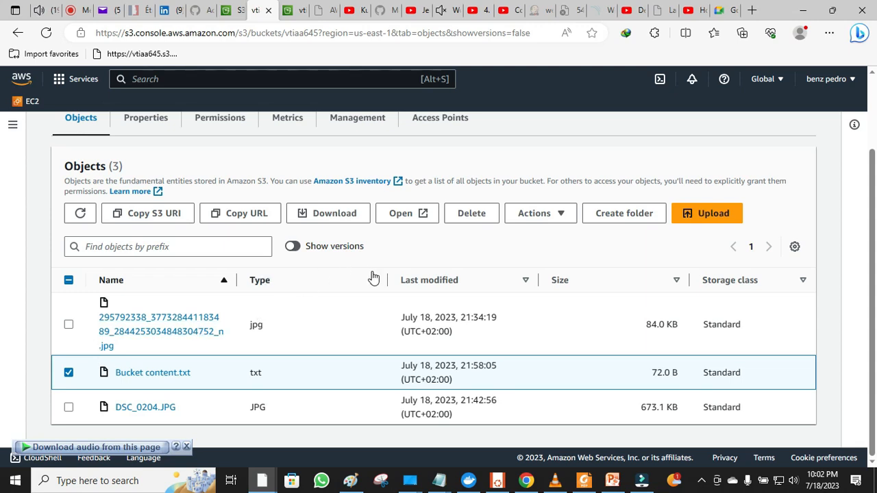
click(472, 213)
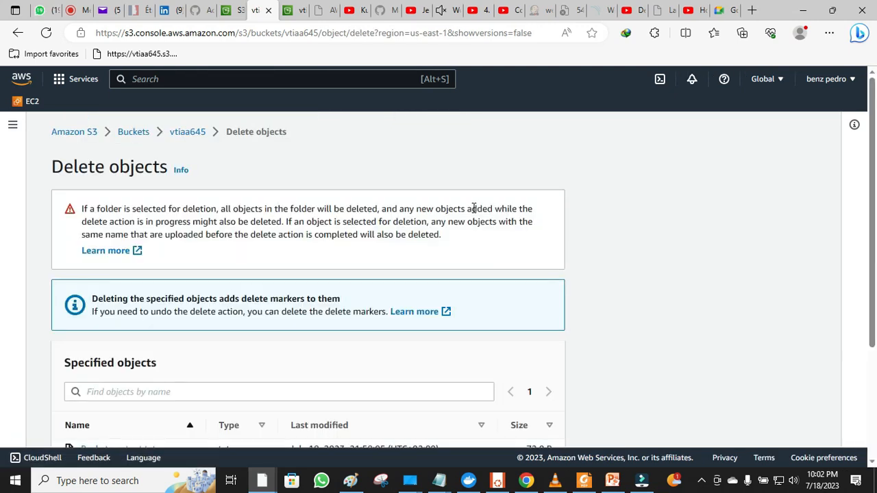
scroll(473, 209, down, 3)
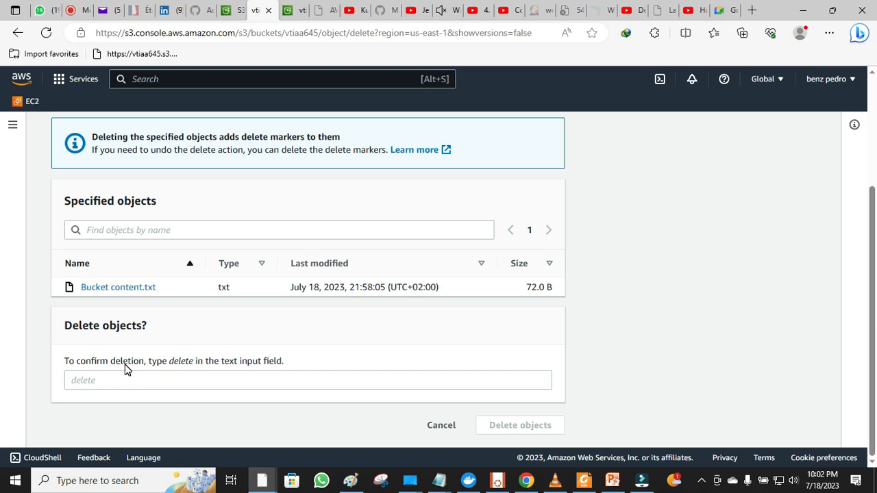
- Confirm with the copied word 'delete', delete the object, and close the status page
click(190, 364)
drag(190, 364, 175, 362)
right_click(173, 357)
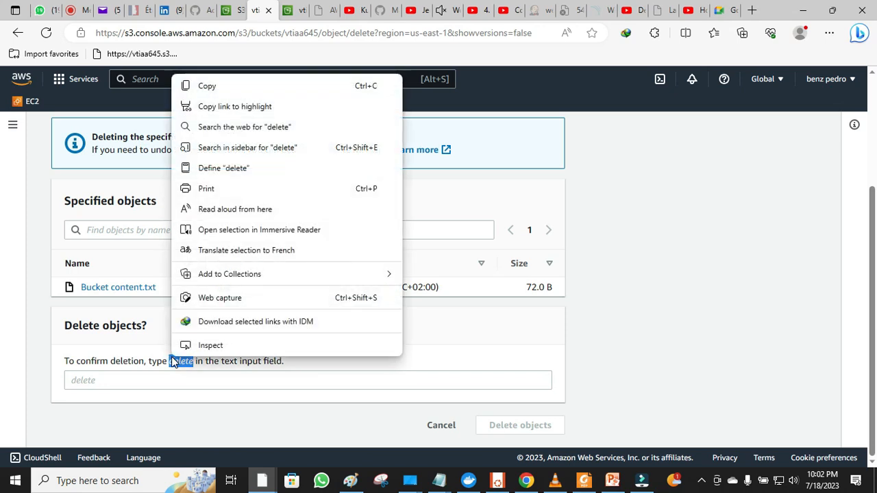
click(216, 89)
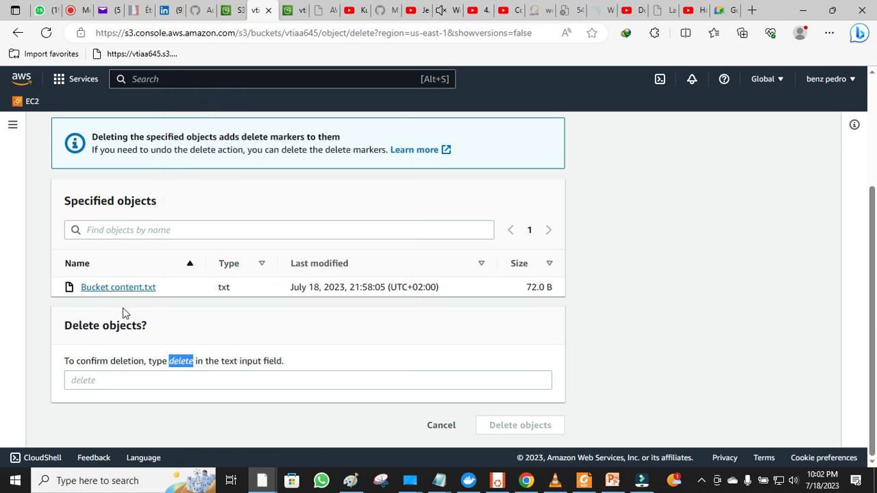
click(101, 381)
right_click(101, 381)
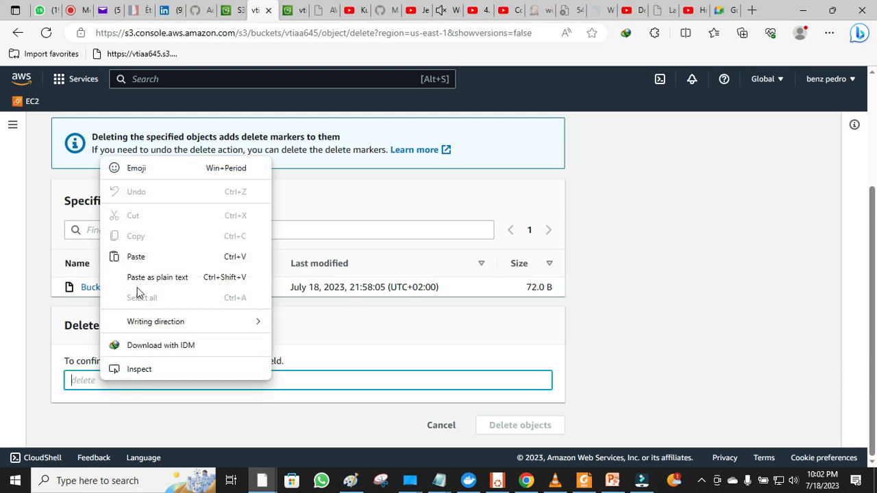
click(163, 259)
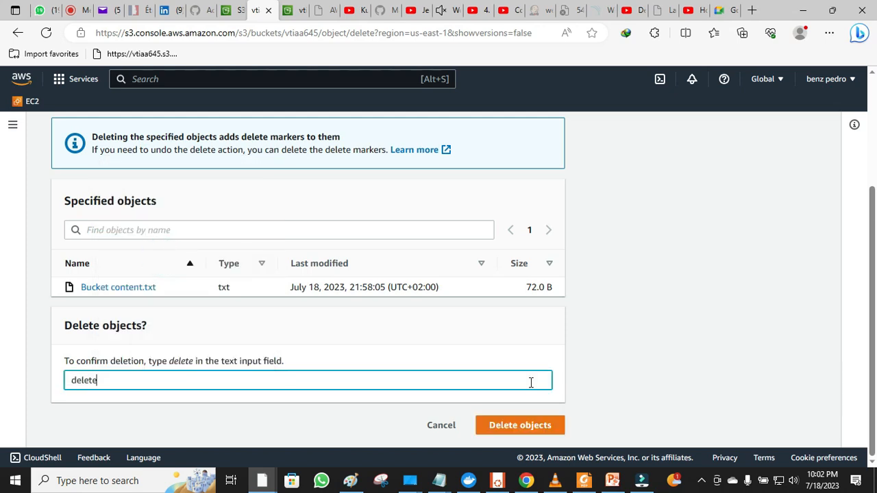
click(522, 431)
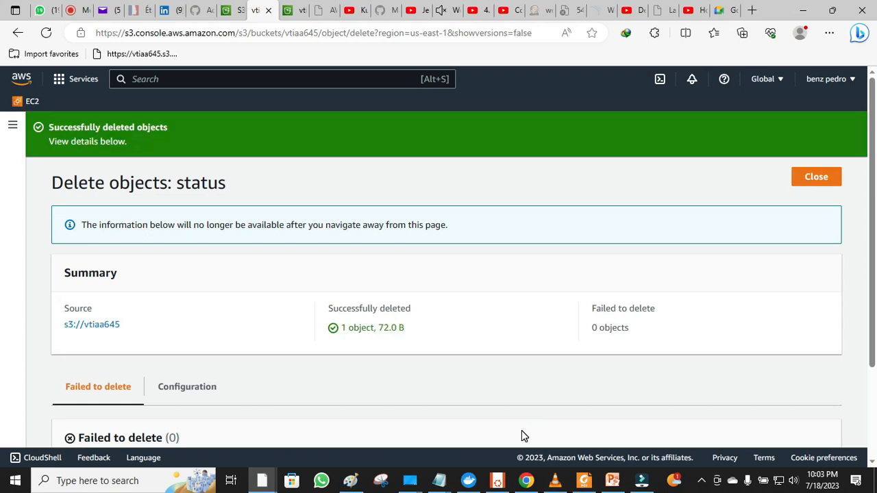
scroll(521, 432, down, 2)
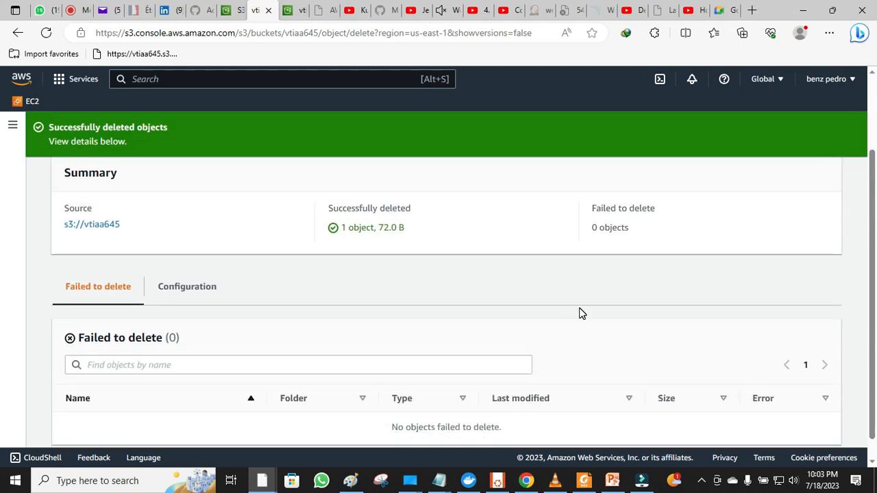
scroll(579, 313, up, 1)
scroll(580, 312, up, 1)
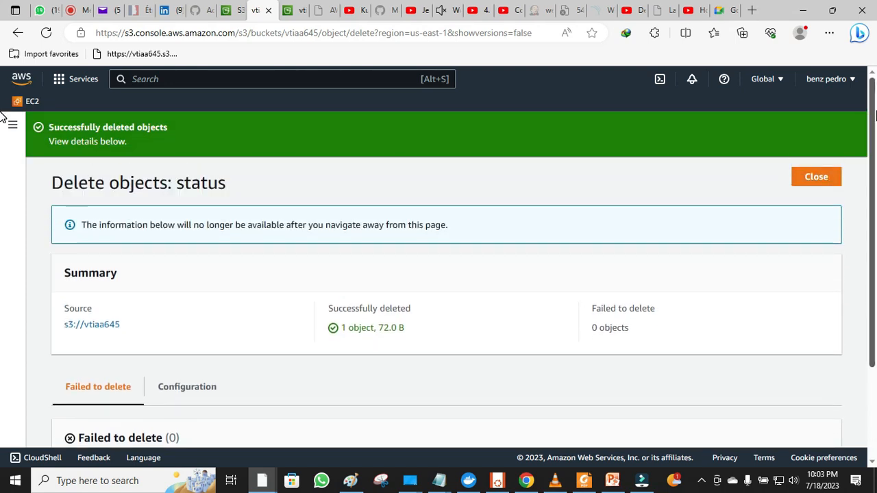
click(817, 177)
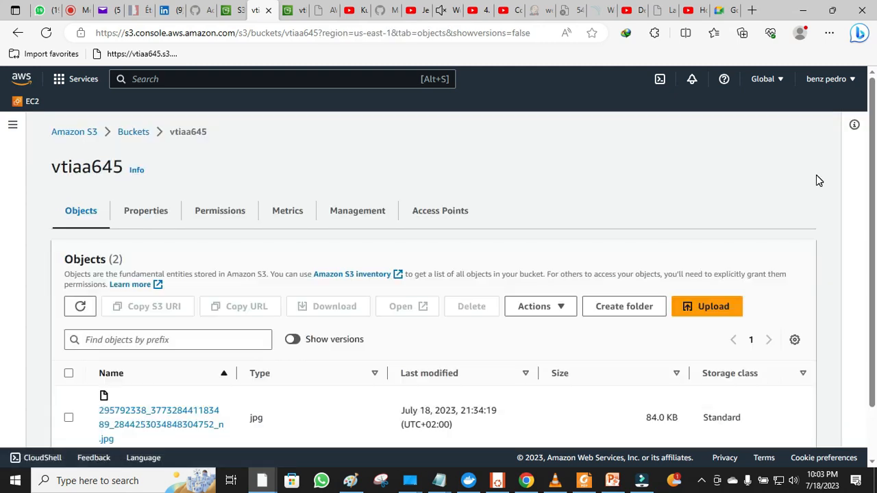
- Show object versions and tick the 0 B delete marker for Bucket content.txt
scroll(818, 180, down, 1)
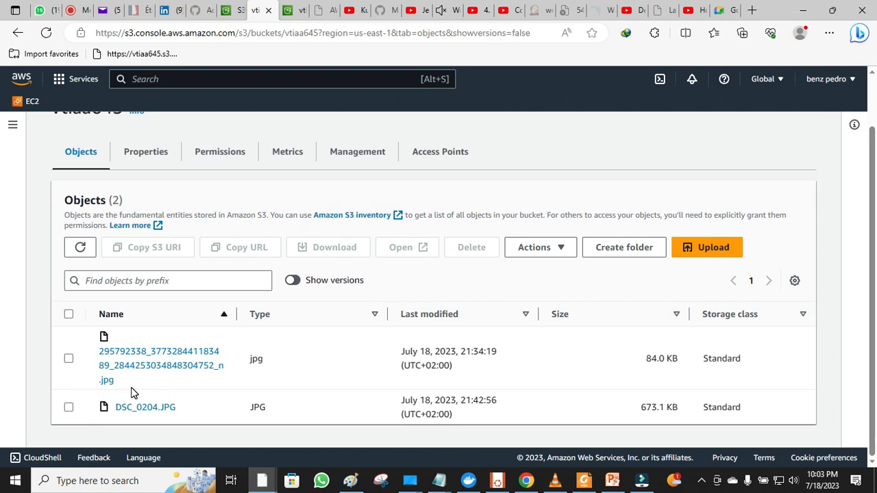
click(293, 282)
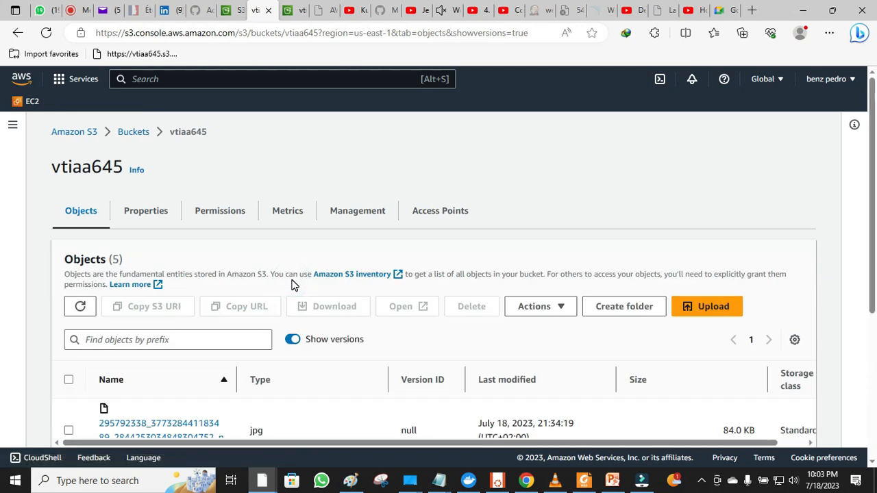
scroll(291, 285, down, 5)
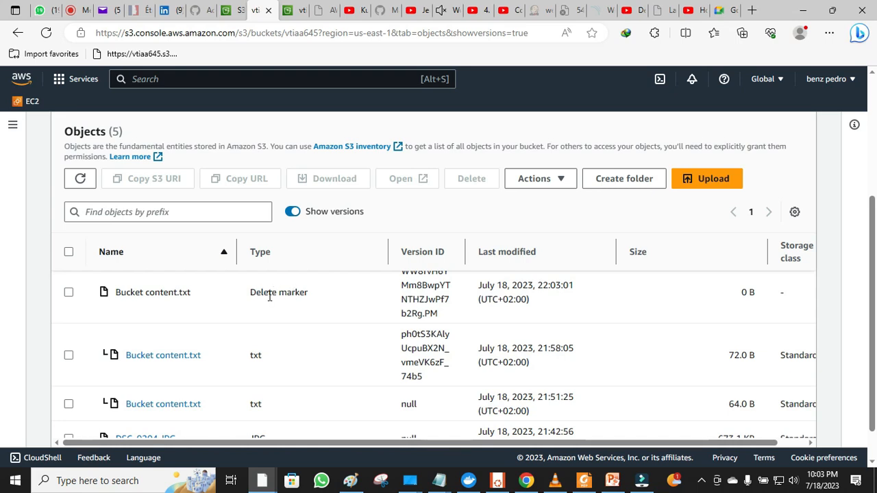
scroll(269, 297, up, 2)
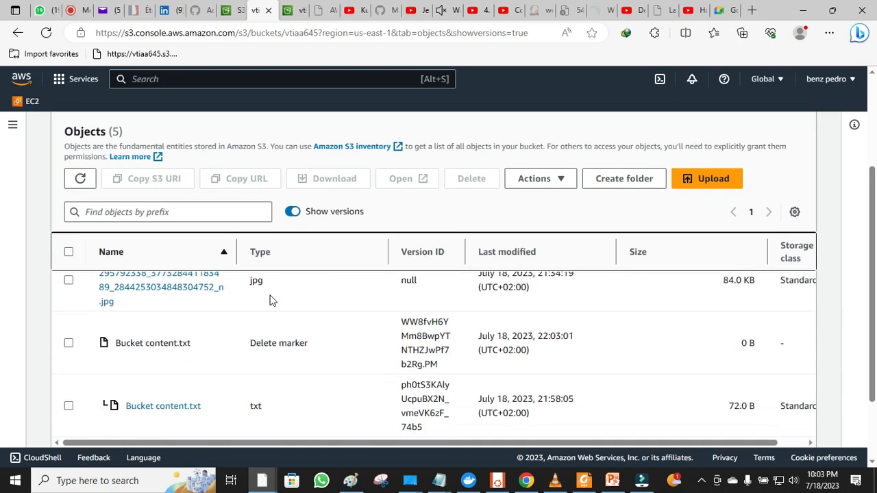
scroll(271, 300, down, 2)
scroll(268, 295, up, 2)
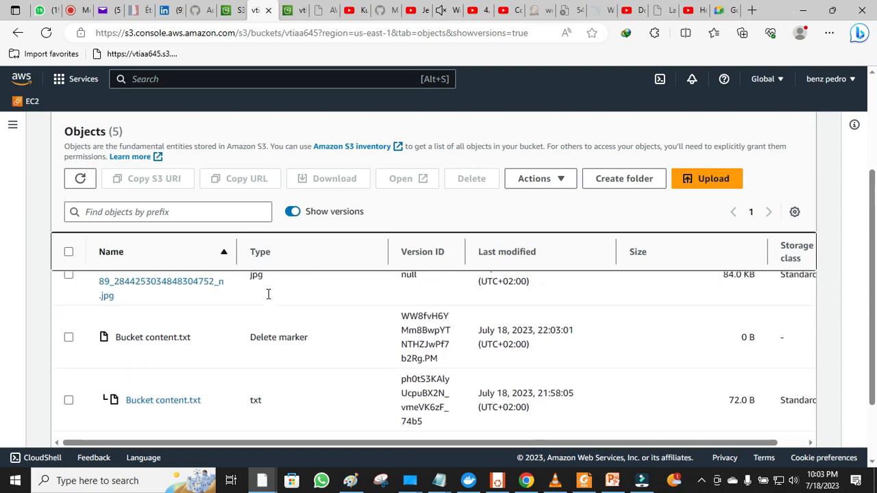
click(68, 343)
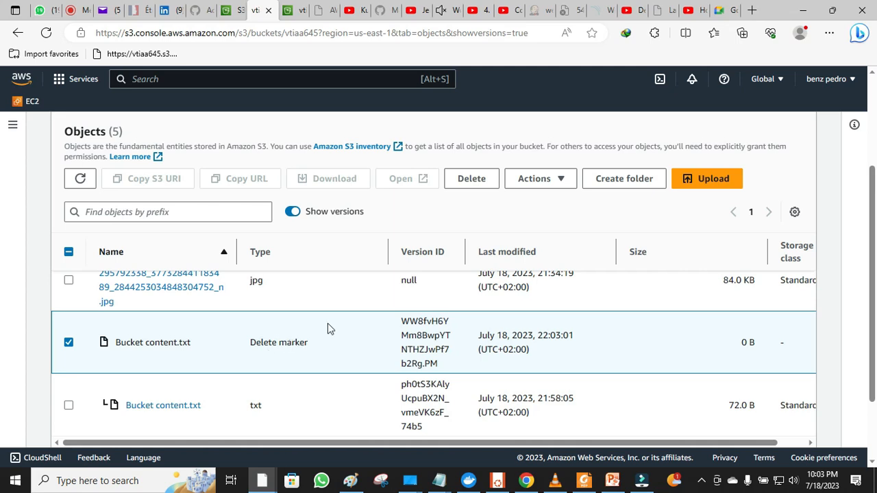
- Permanently delete the selected delete marker, confirming with the copied phrase 'permanently delete'
click(479, 185)
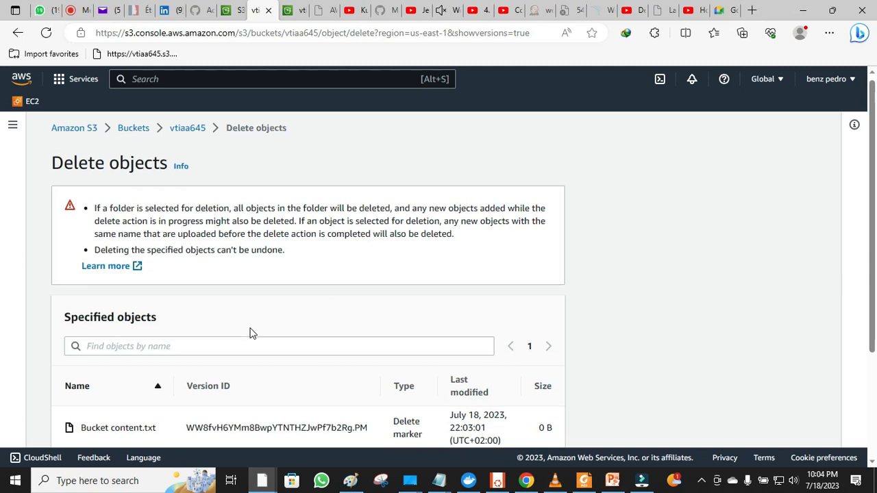
scroll(252, 333, down, 3)
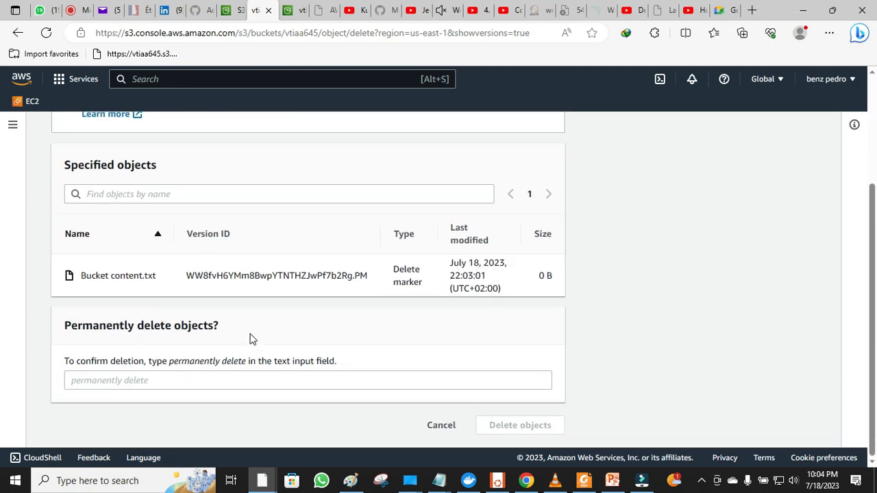
click(239, 364)
drag(239, 364, 173, 368)
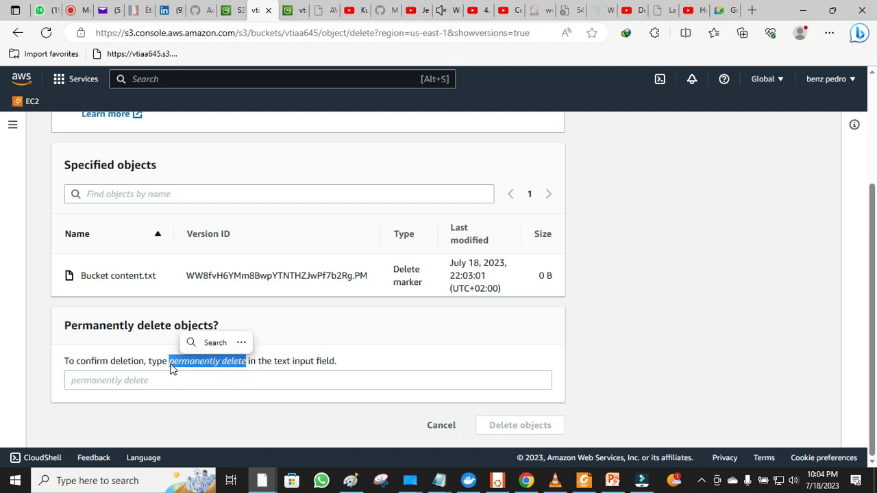
key(ctrl+c)
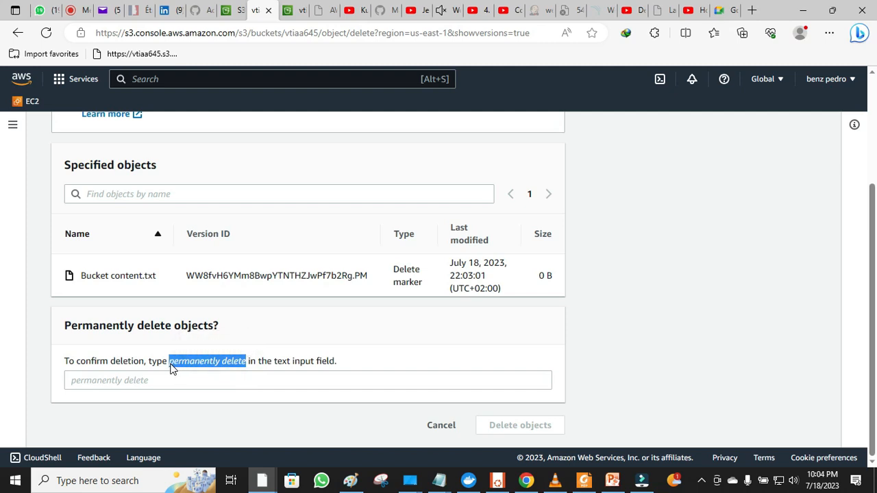
click(169, 383)
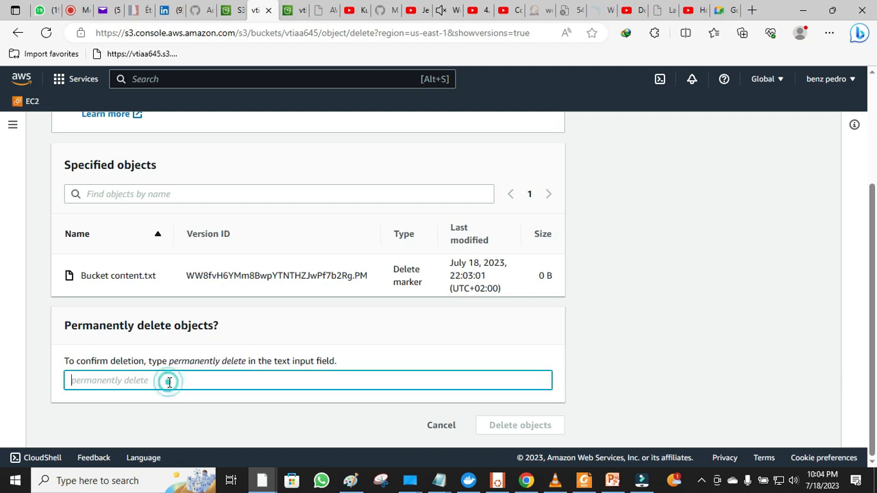
key(ctrl+v)
click(514, 426)
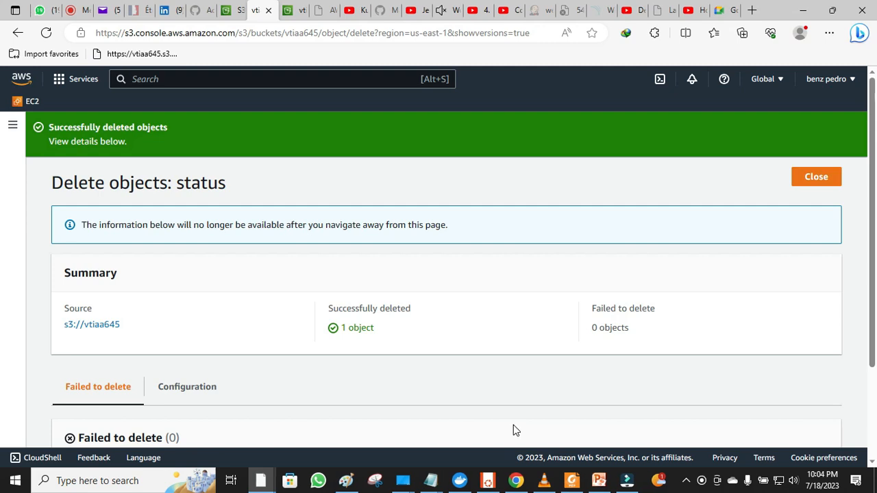
- Return to the versioned objects list showing Bucket content.txt's 72.0 B and 64.0 B versions
scroll(515, 430, down, 2)
scroll(515, 431, up, 1)
scroll(515, 430, up, 1)
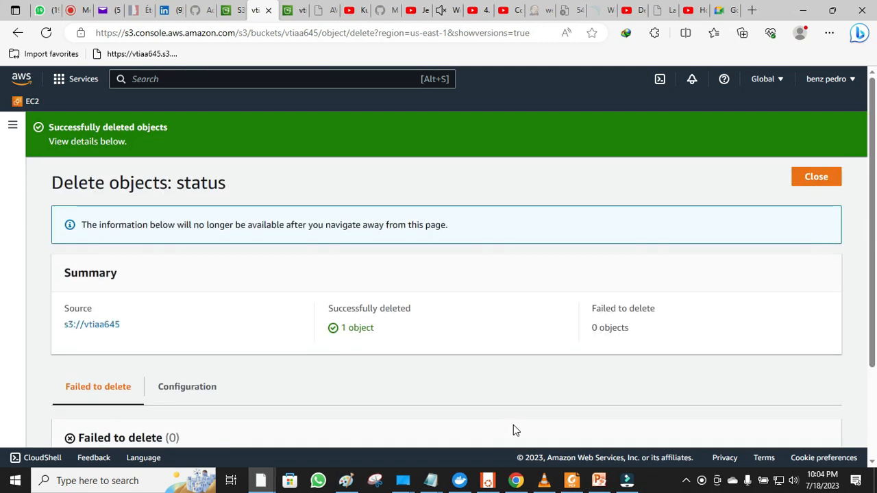
click(813, 175)
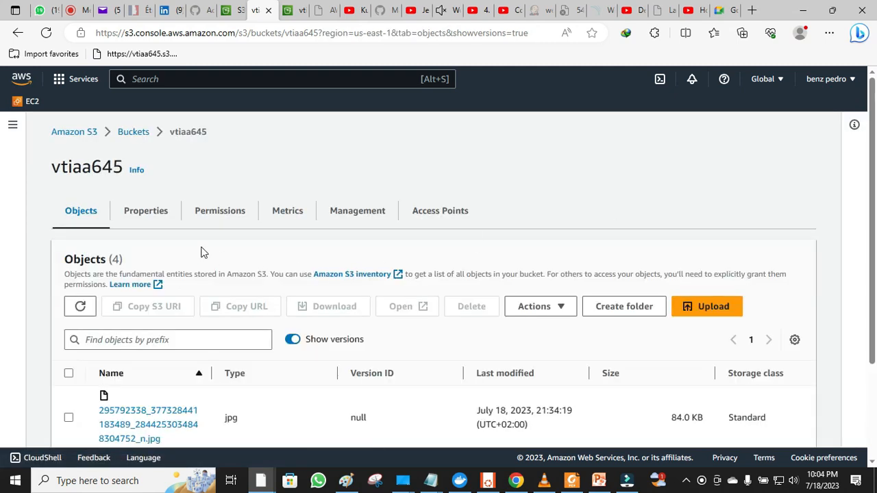
scroll(252, 269, down, 1)
scroll(252, 270, down, 1)
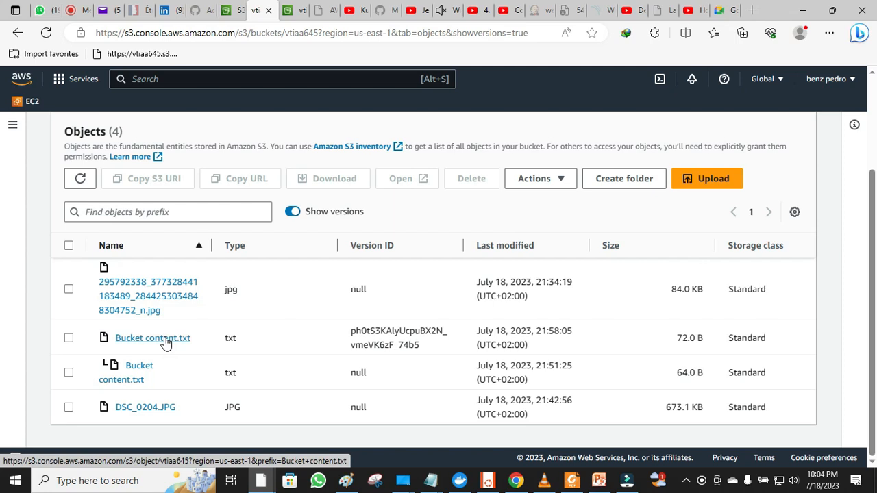
mouse_move(433, 484)
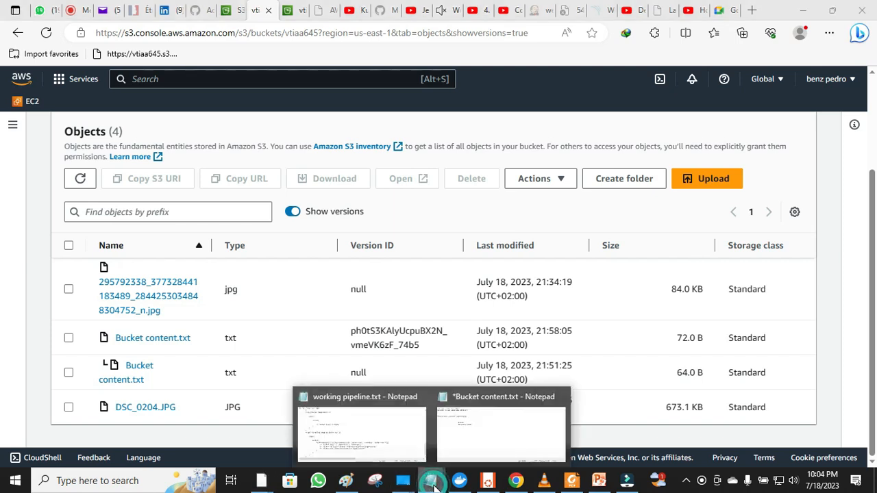
click(486, 450)
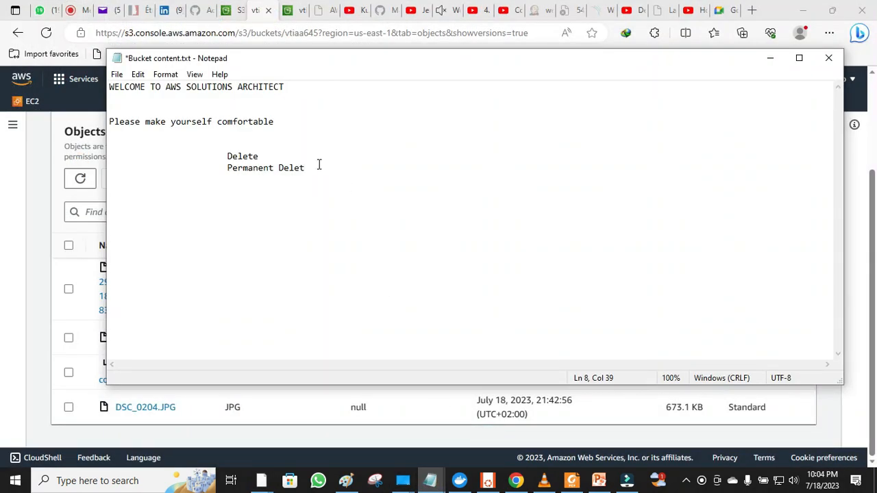
drag(319, 164, 34, 251)
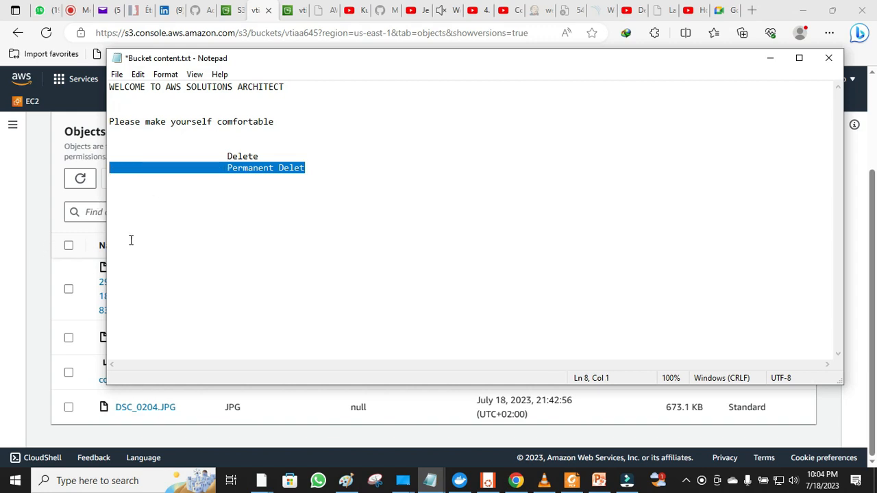
click(201, 240)
click(43, 240)
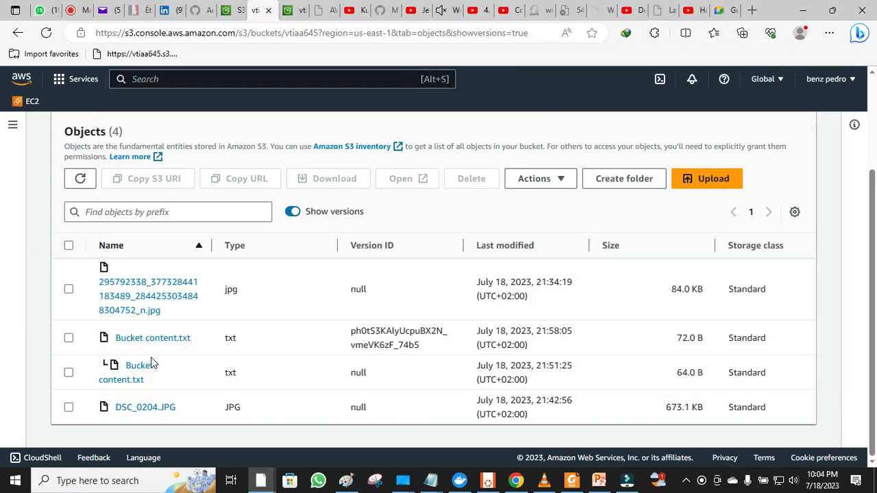
- Permanently delete the newest 72.0 B Bucket content.txt version by confirming with 'permanently delete'
click(69, 338)
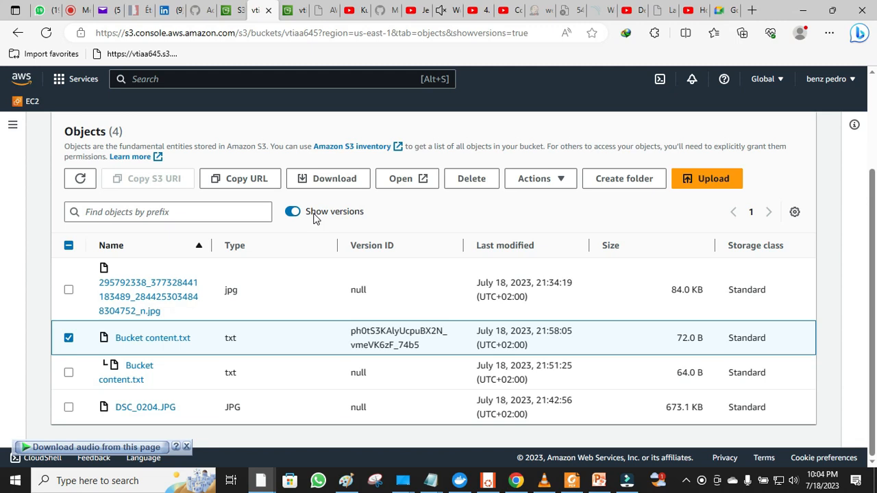
click(471, 178)
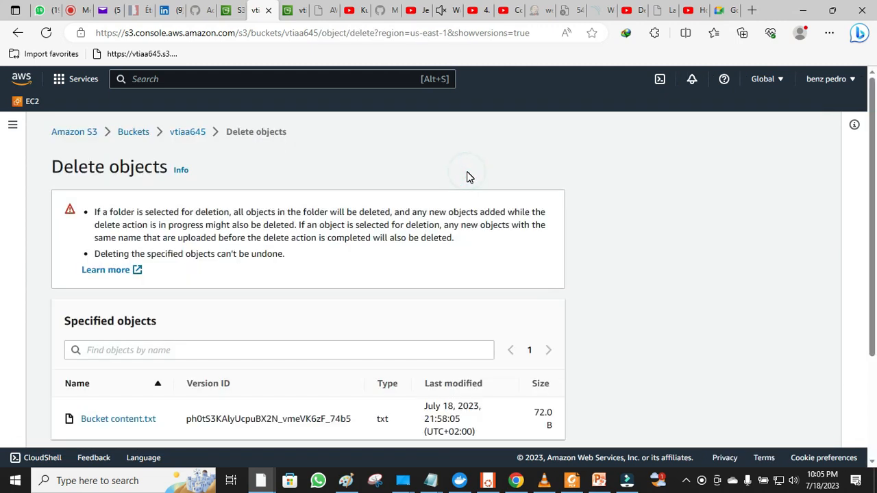
scroll(468, 175, down, 1)
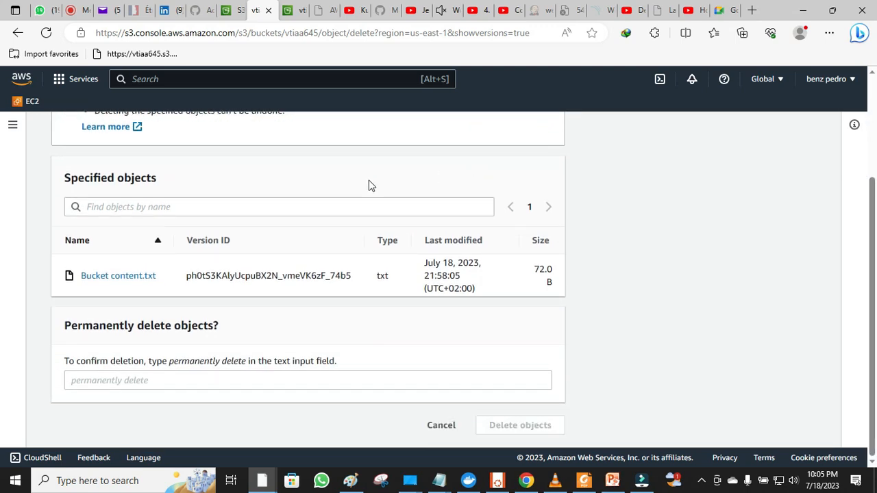
click(152, 379)
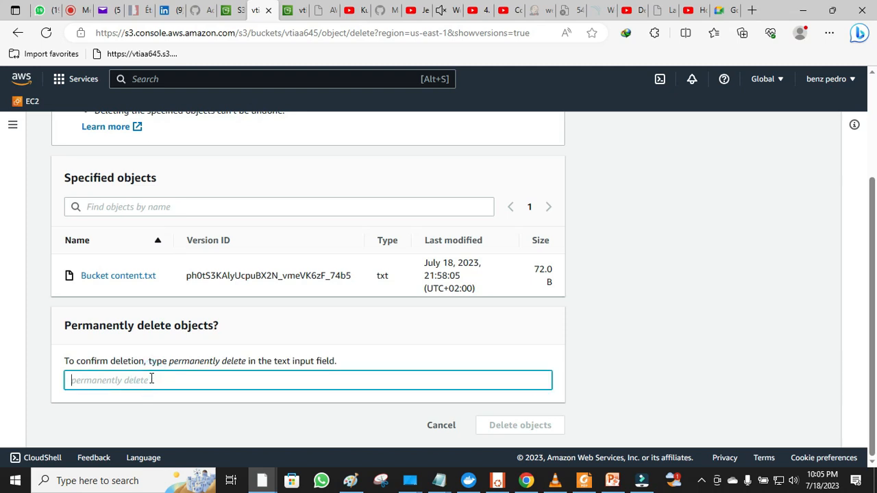
key(ctrl+v)
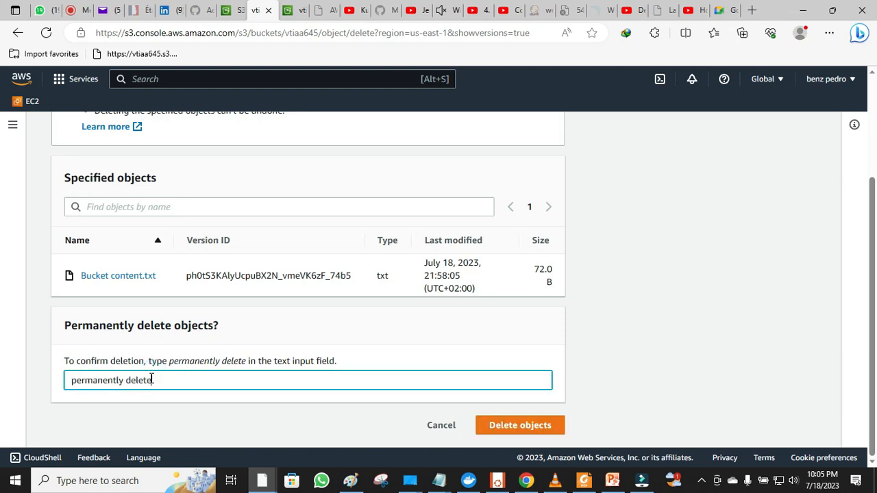
click(502, 427)
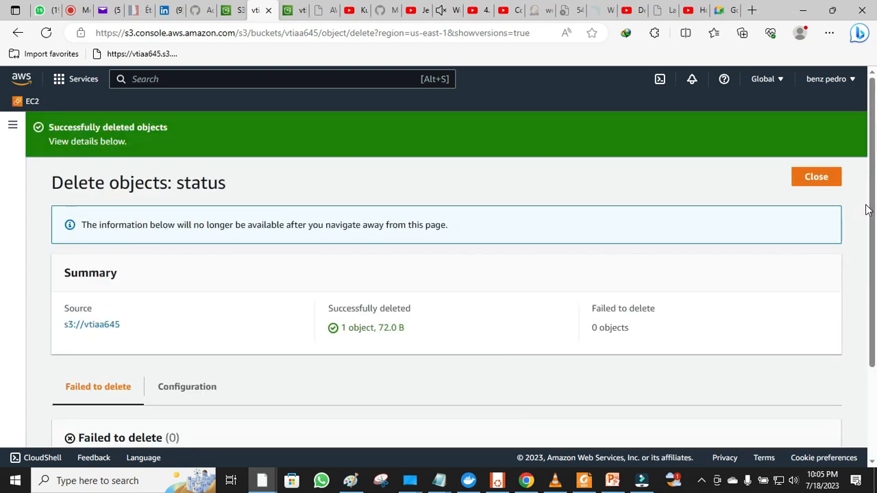
- Close the deletion status page and select the remaining 64.0 B Bucket content.txt object
drag(875, 203, 862, 156)
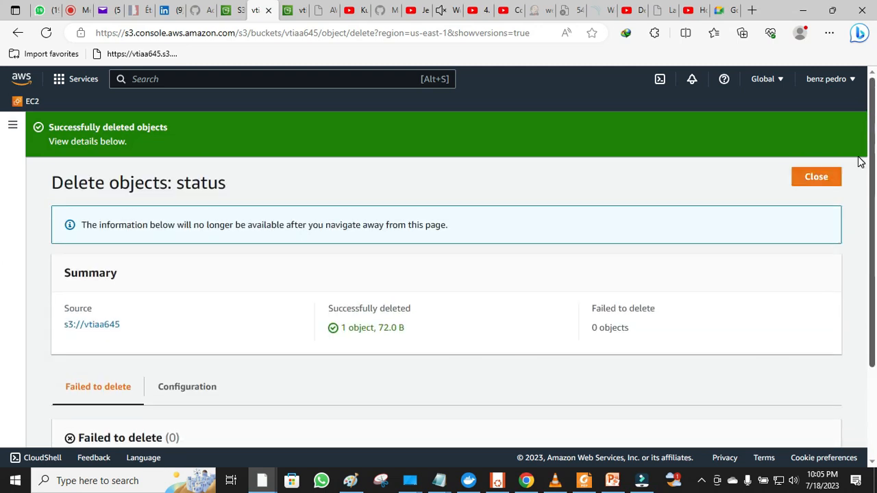
click(834, 176)
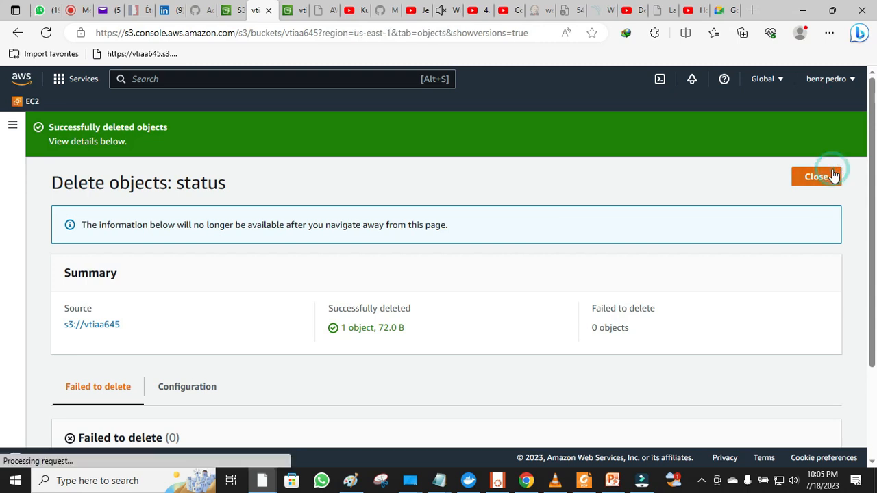
scroll(450, 301, down, 2)
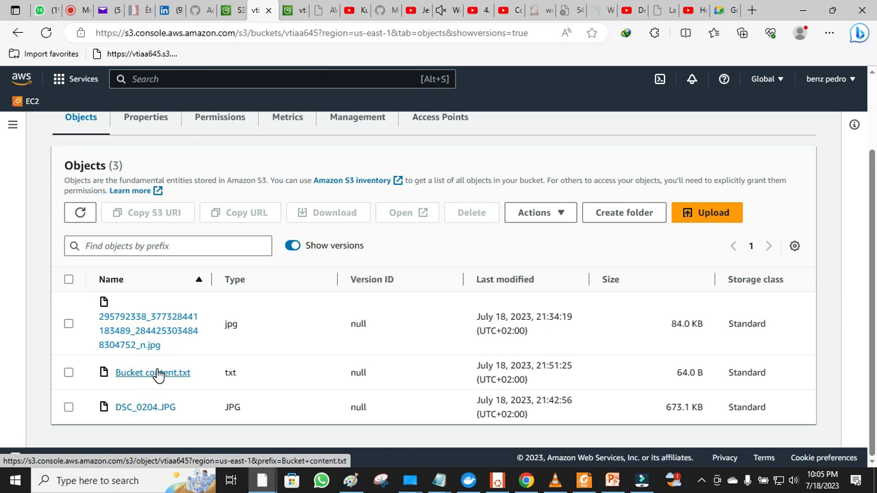
click(69, 373)
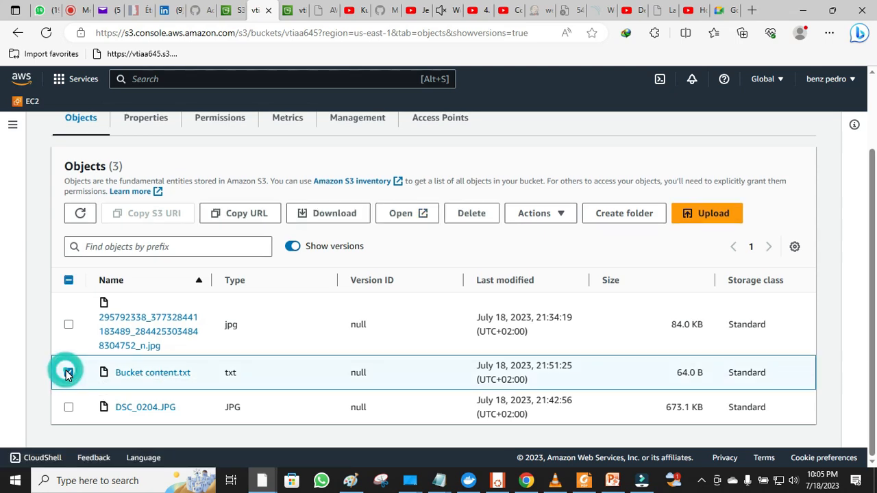
- Copy the Object URL from Bucket content.txt's details page and open a new browser tab
click(137, 375)
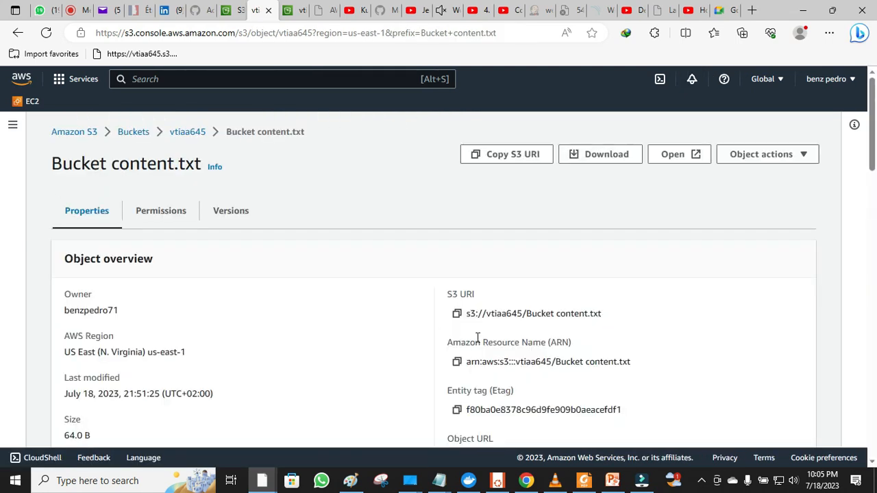
scroll(479, 342, down, 2)
click(457, 308)
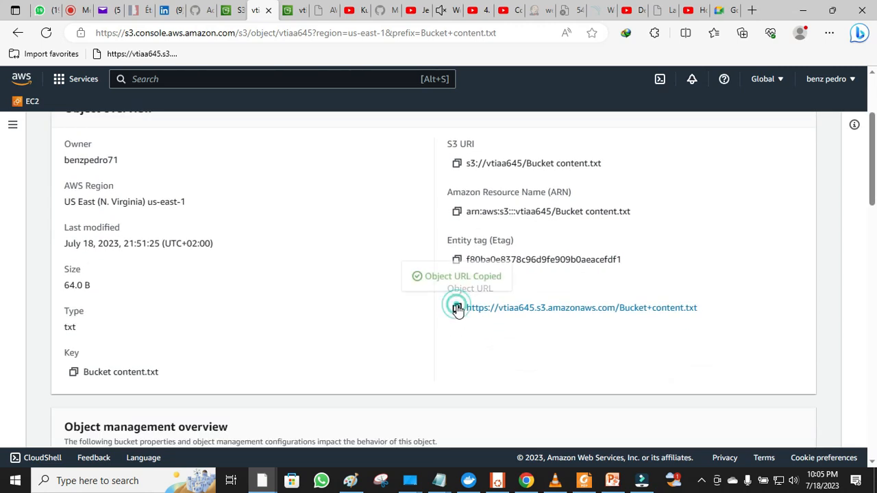
click(751, 9)
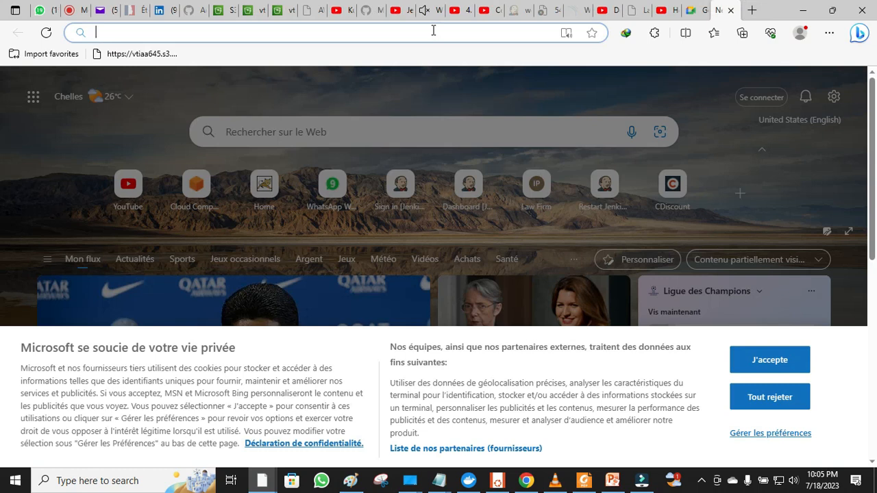
- Load the pasted object URL to show the 'We are happy to have you' text, then return to S3
right_click(433, 31)
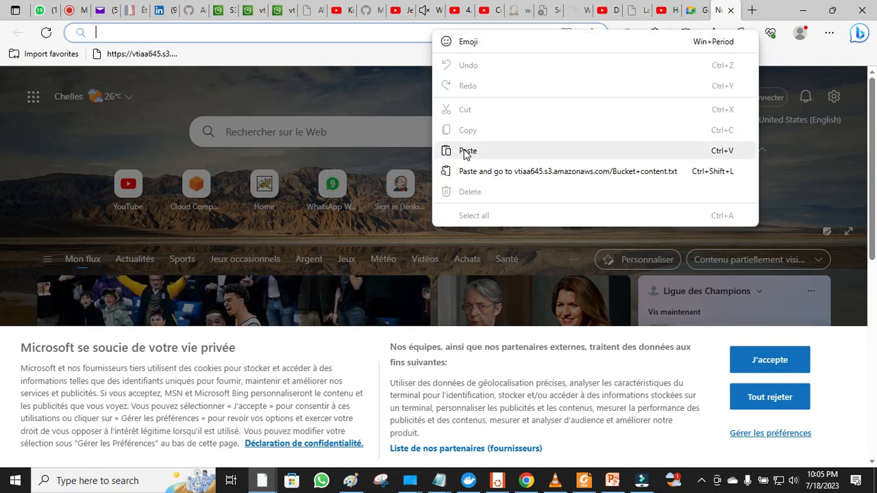
click(464, 150)
key(Return)
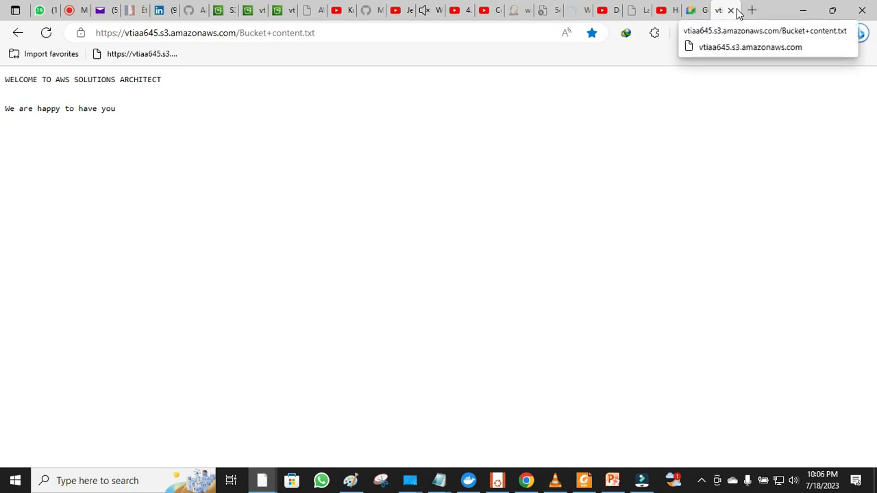
click(248, 13)
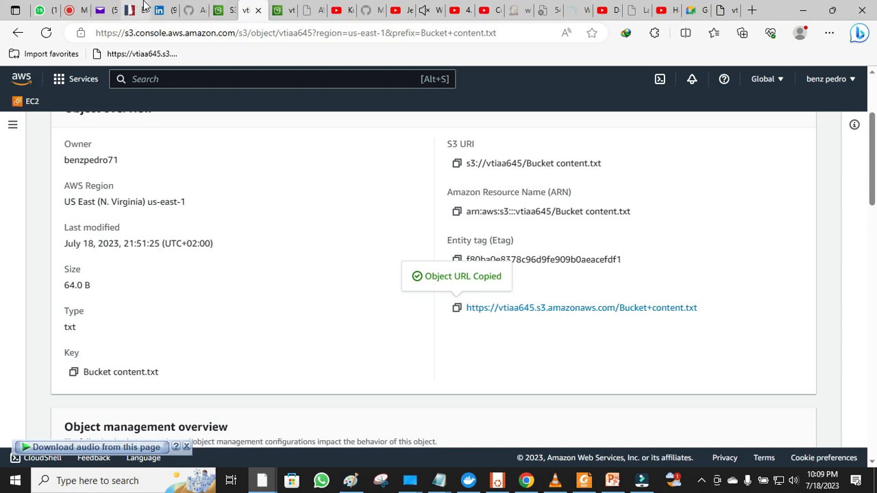
- Go from the owner's GitHub profile to the micro-finance repository via the recent-commits list
click(195, 17)
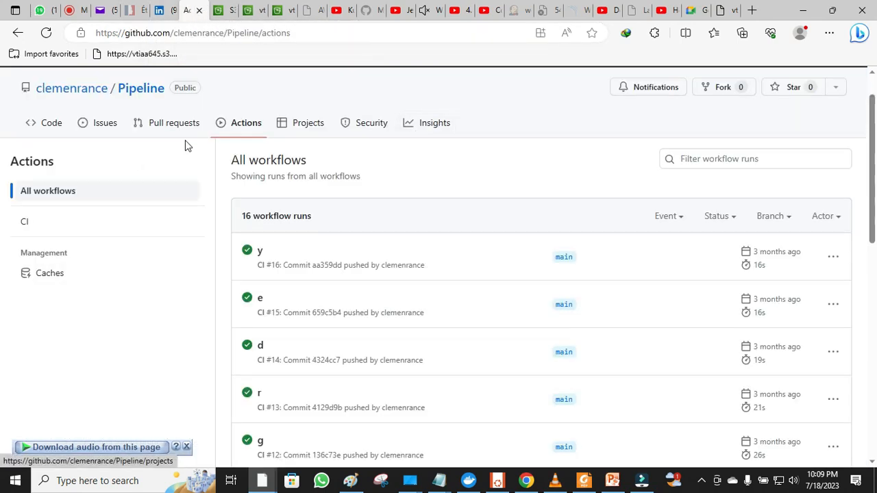
click(91, 93)
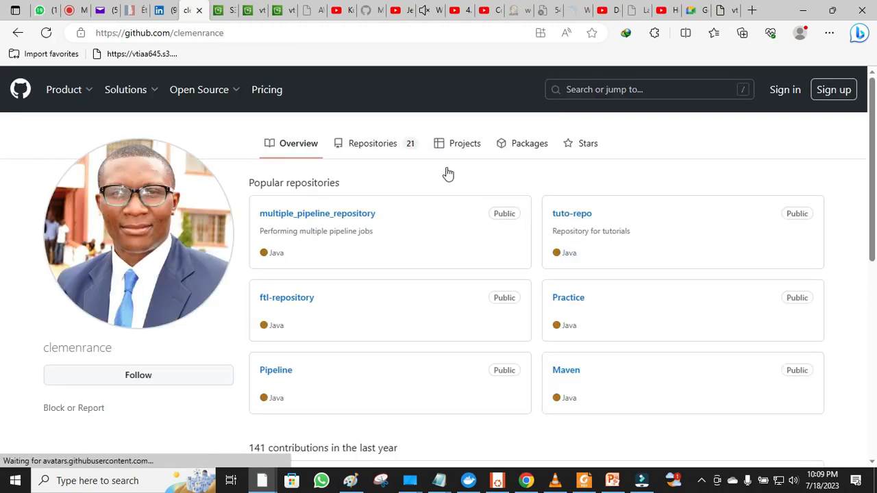
scroll(2, 219, down, 3)
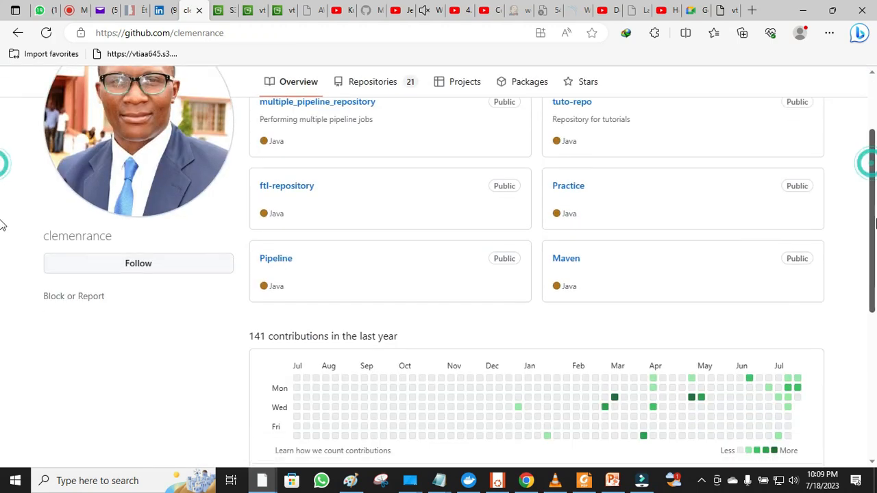
scroll(2, 302, down, 3)
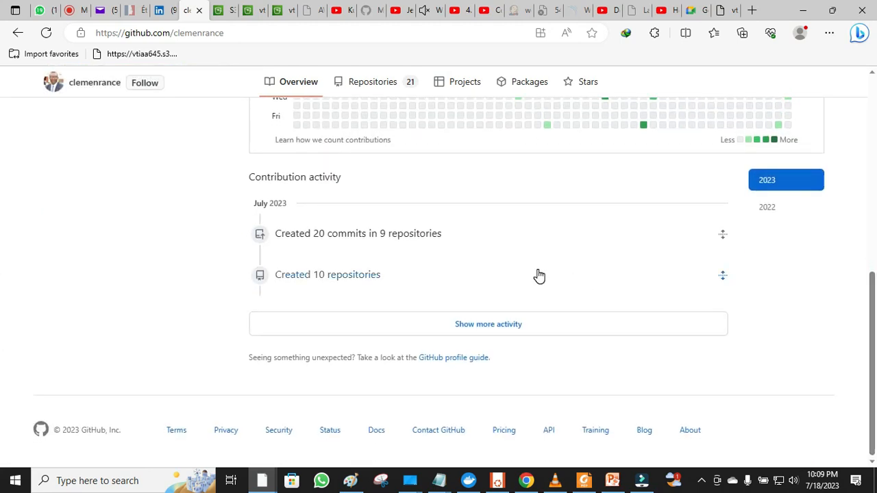
click(404, 237)
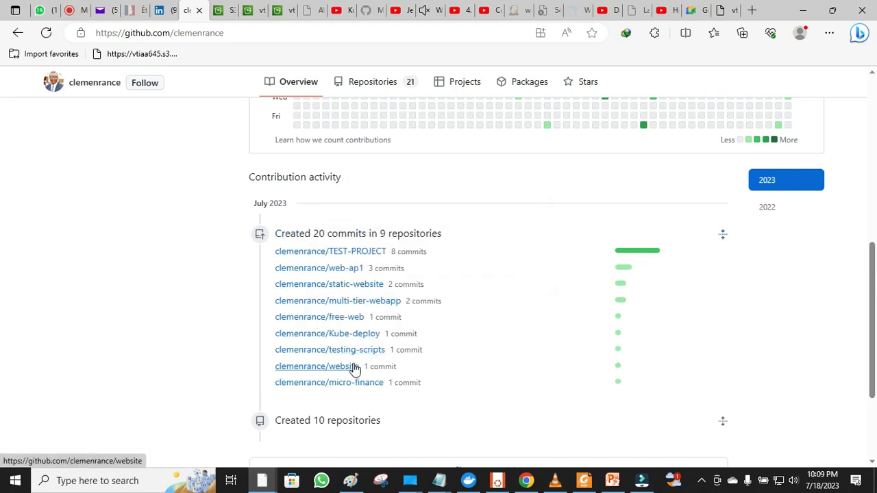
click(343, 389)
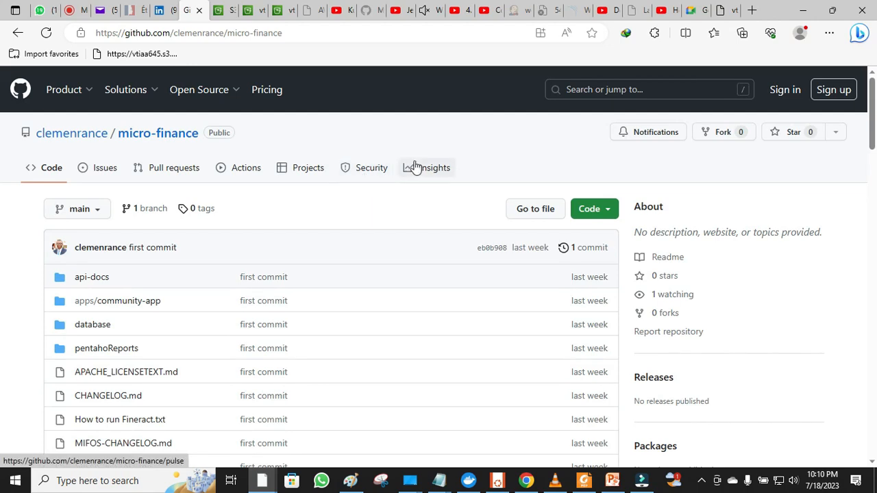
- Look at the micro-finance Security page, then return to the repository's main code page
click(379, 168)
click(379, 169)
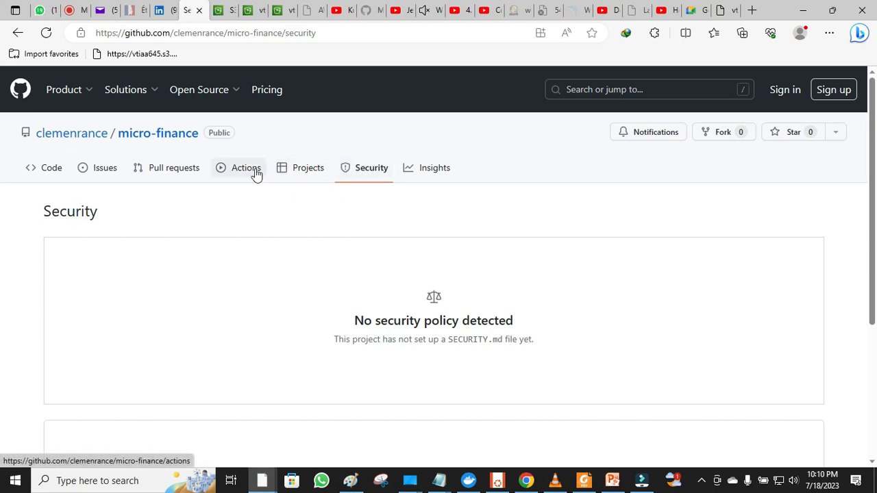
click(162, 132)
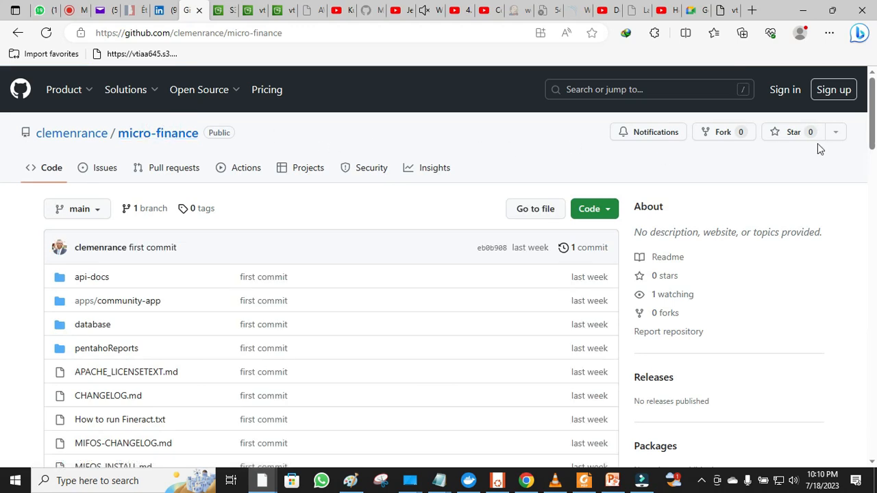
- Sign in to GitHub using the saved username and the account password
click(789, 94)
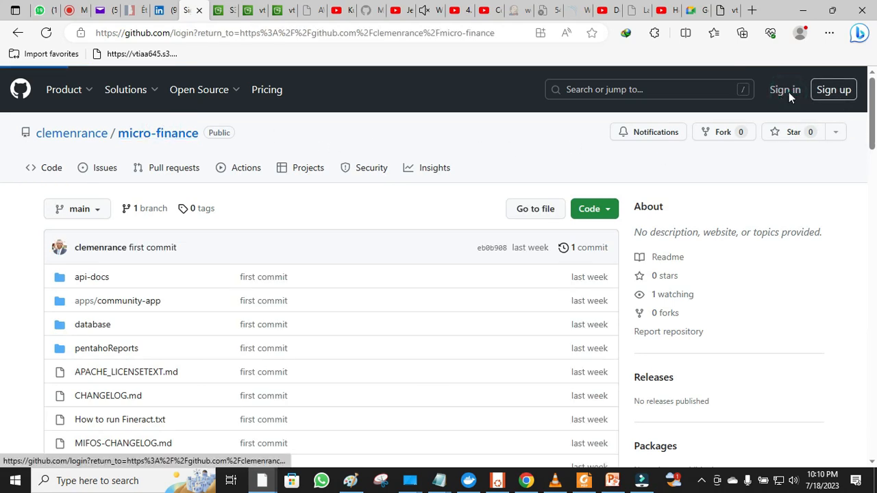
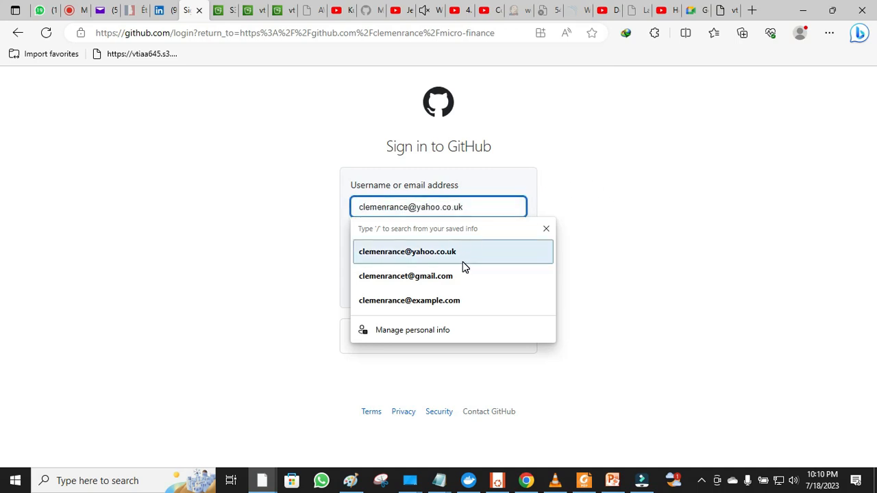
click(463, 266)
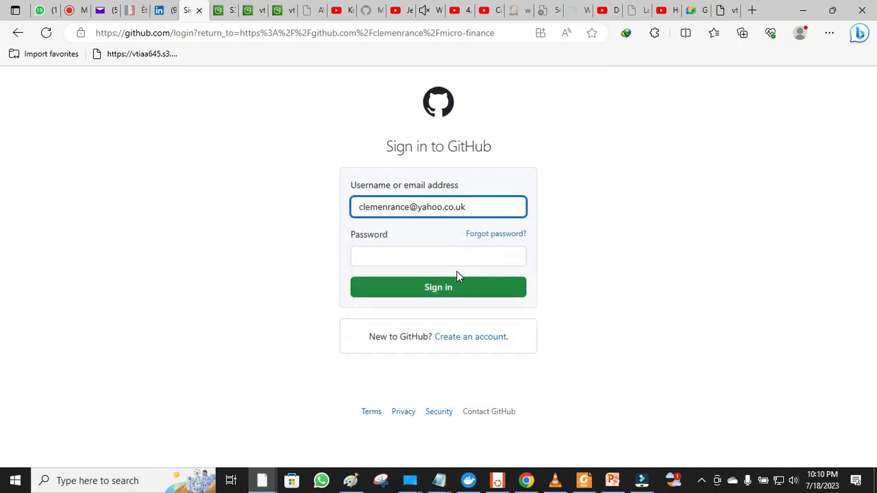
click(459, 256)
text(••••)
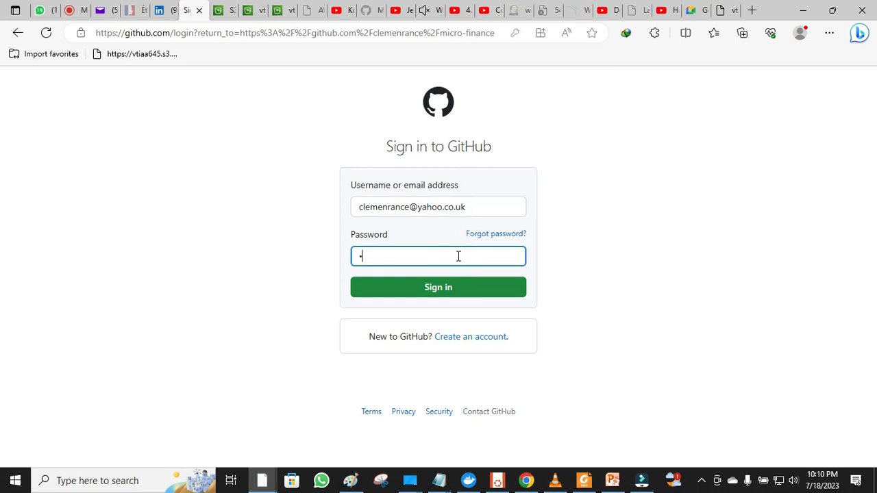
text(•••••••)
click(450, 290)
click(450, 291)
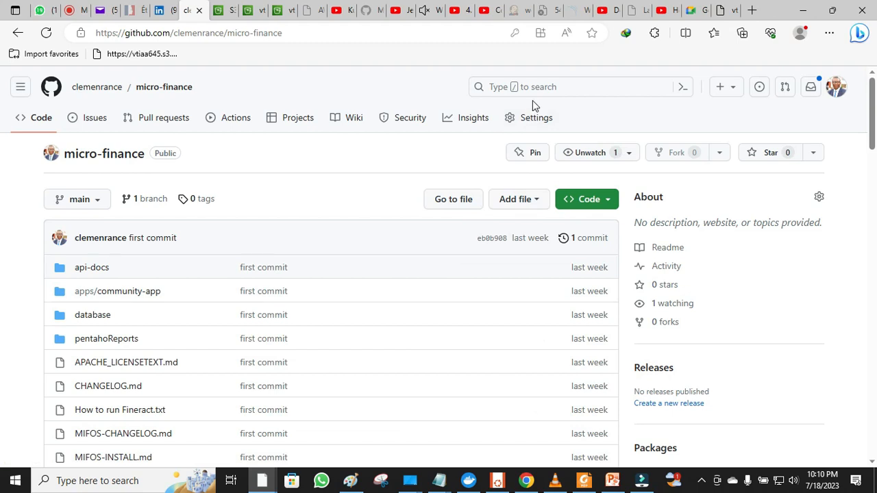
- Open the micro-finance repository Settings and scroll down to the Danger Zone
click(528, 118)
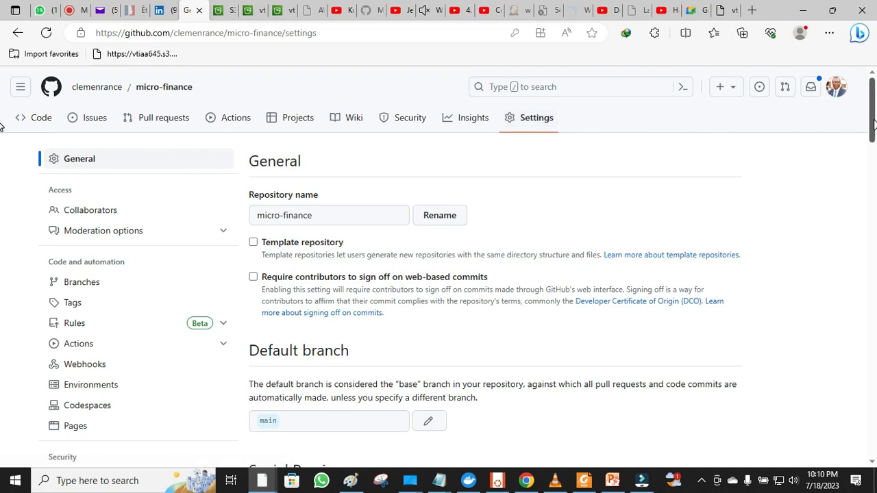
drag(861, 117, 847, 312)
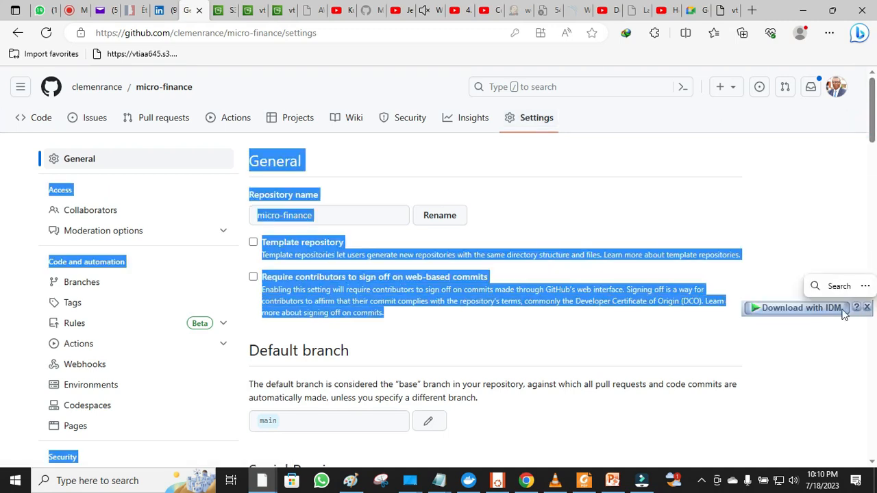
click(800, 356)
scroll(802, 360, down, 10)
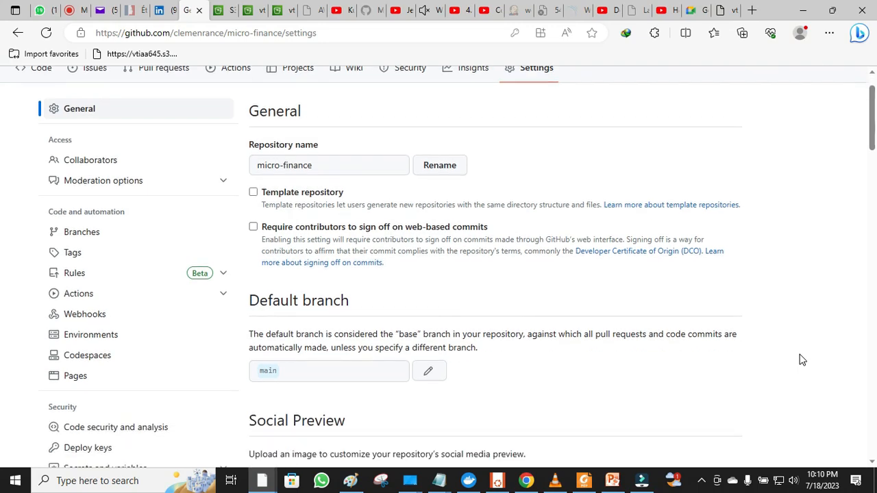
scroll(801, 360, down, 8)
scroll(803, 359, down, 10)
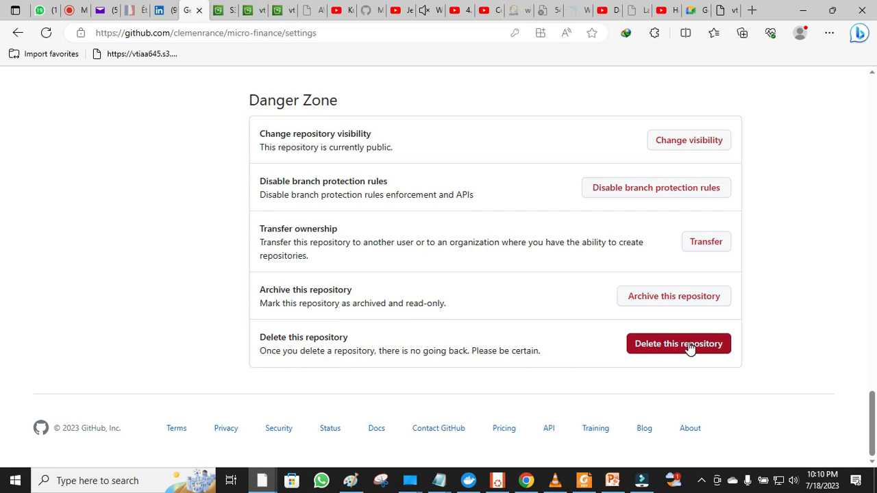
- Start deleting the repository, copying the dialog title containing its full name
click(690, 348)
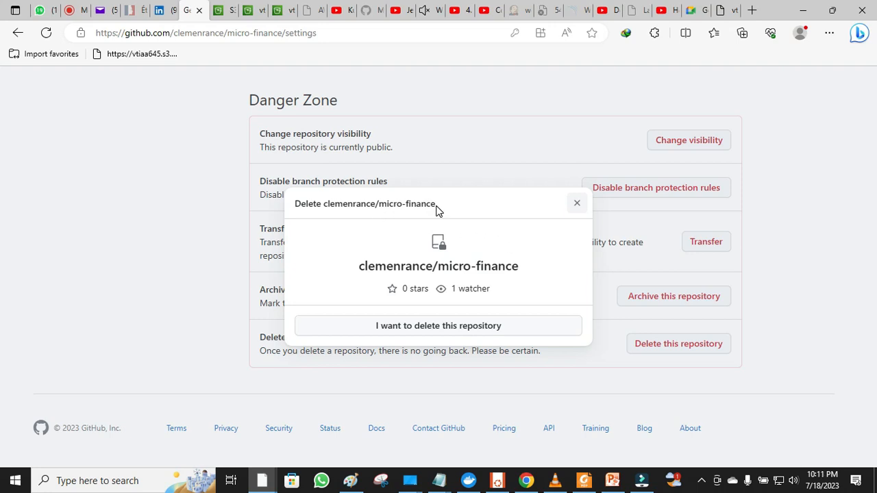
drag(436, 204, 296, 203)
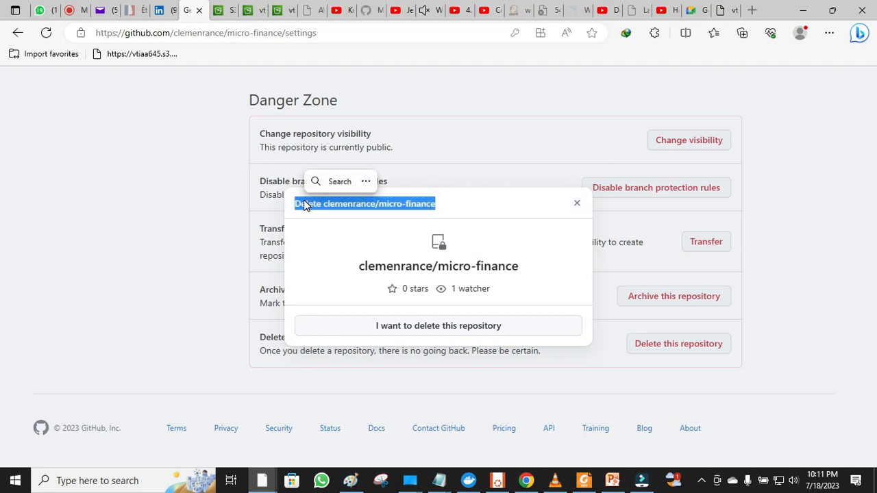
right_click(305, 205)
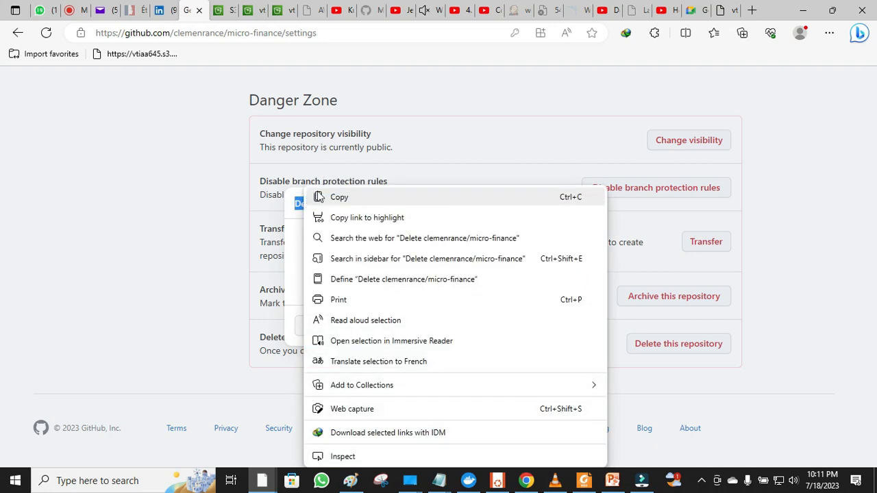
click(334, 196)
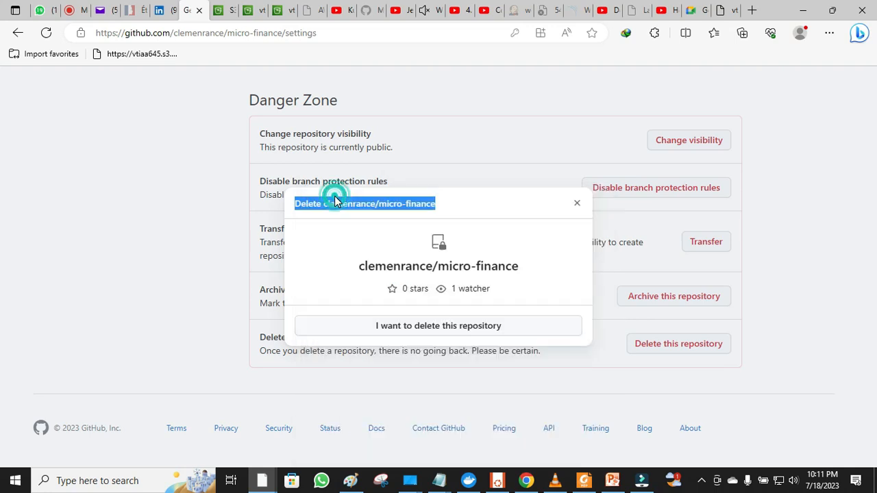
click(385, 329)
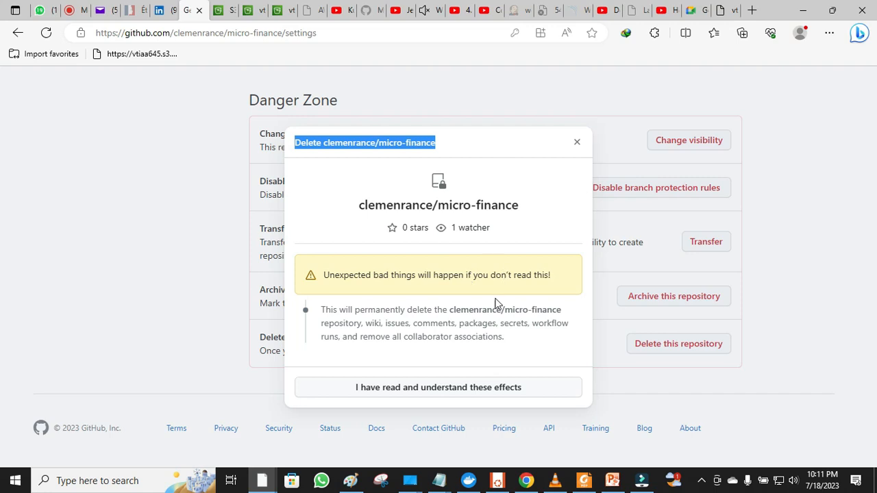
- Accept the warnings, paste the repository's full name minus the 'Delete' prefix, and confirm deletion
click(460, 389)
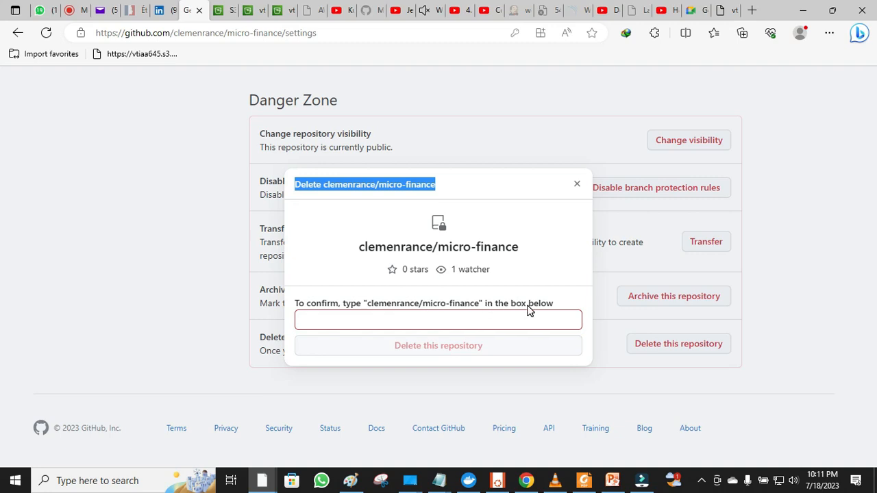
right_click(480, 315)
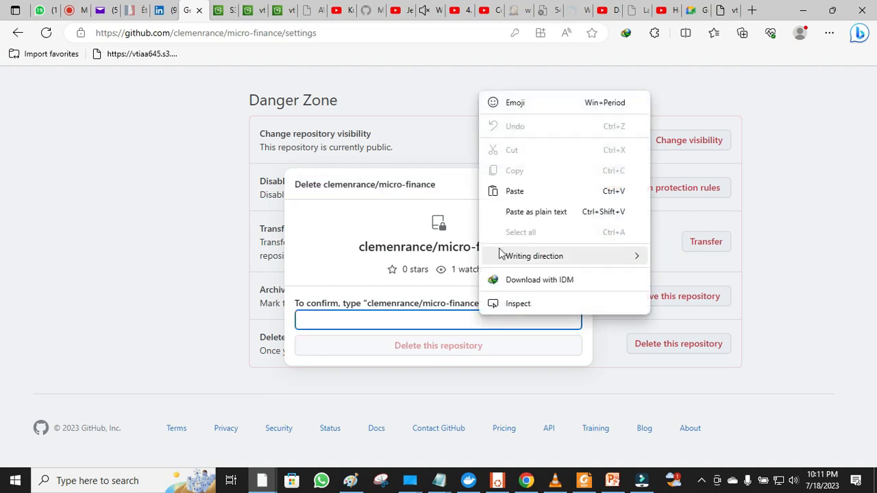
click(528, 196)
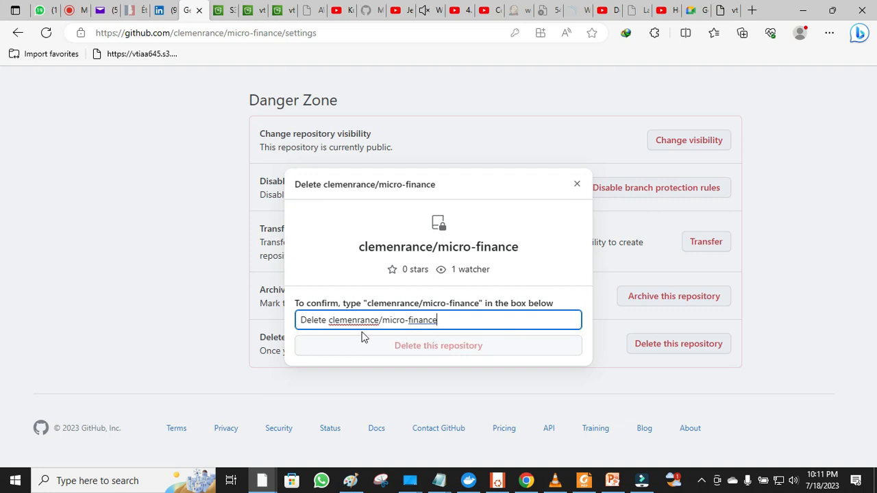
right_click(329, 322)
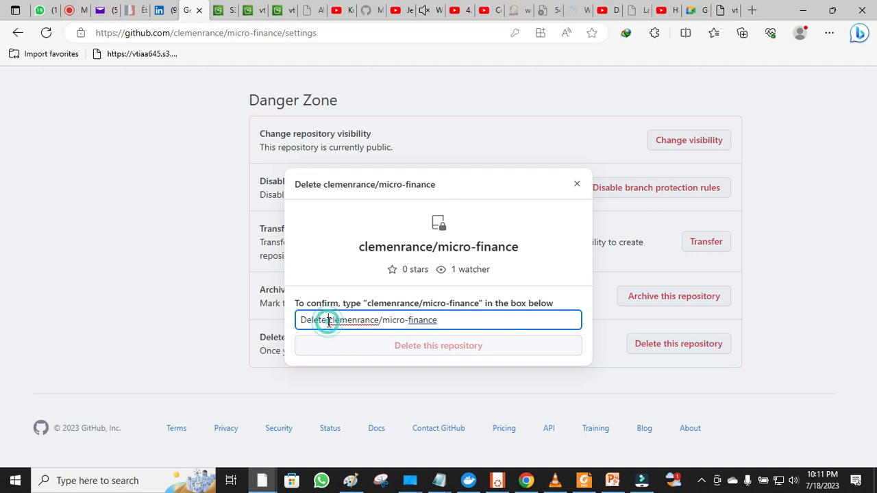
click(329, 322)
key(BackSpace)
key(BackSpace)
key(BackSpace)
key(BackSpace)
key(BackSpace)
key(BackSpace)
key(BackSpace)
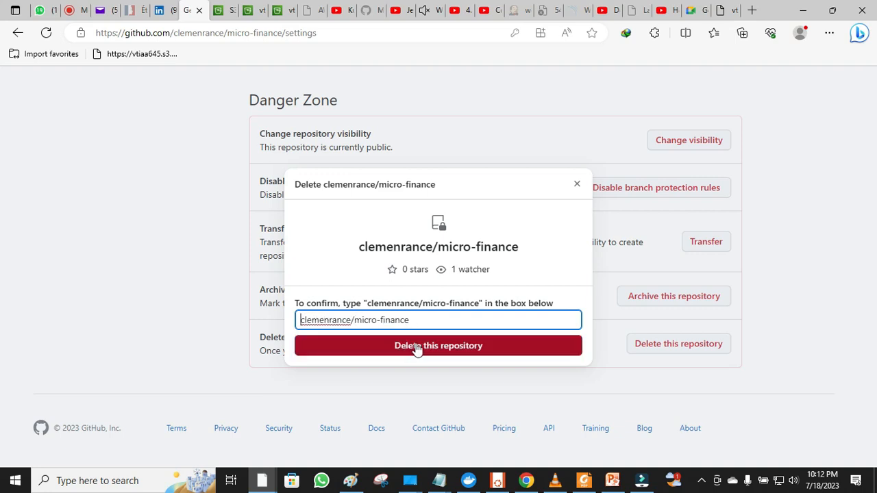
click(417, 347)
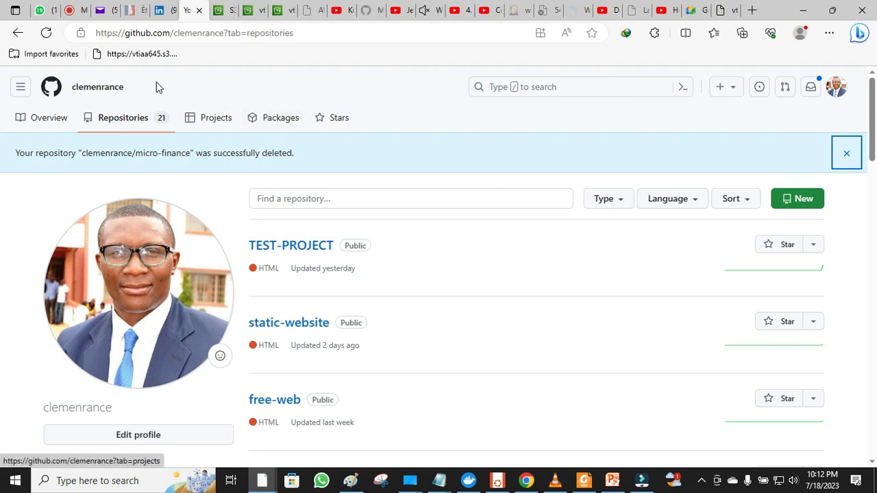
- Open the profile Overview from the header username, now showing 20 repositories
click(108, 93)
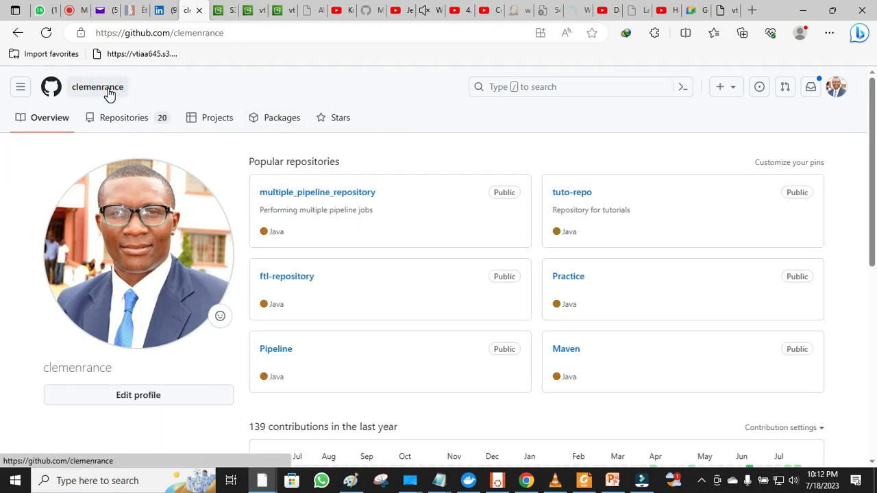